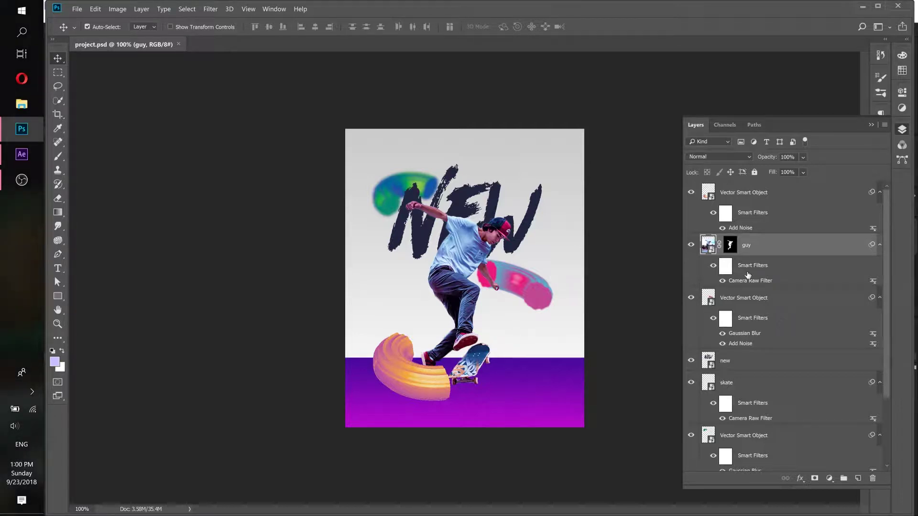
Rename the lower vector smart object layer to 'object 3'.
scroll(770, 229, down, 2)
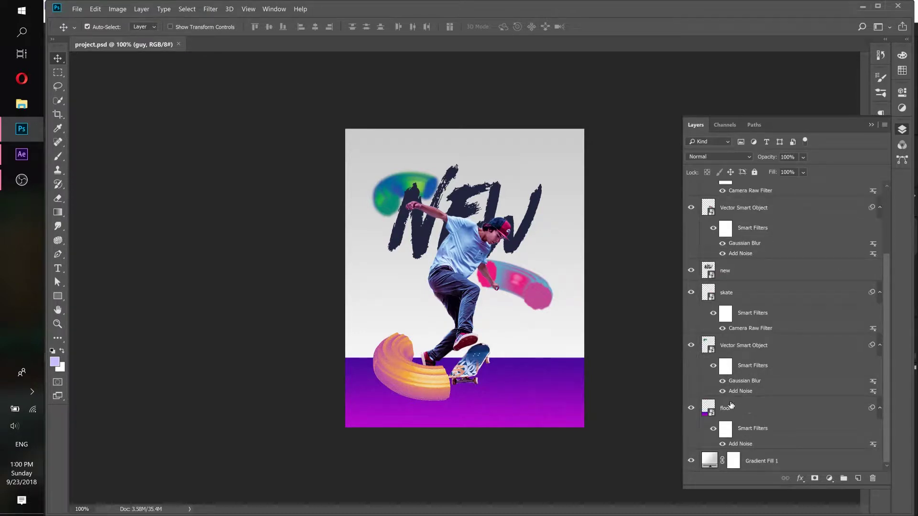
click(748, 408)
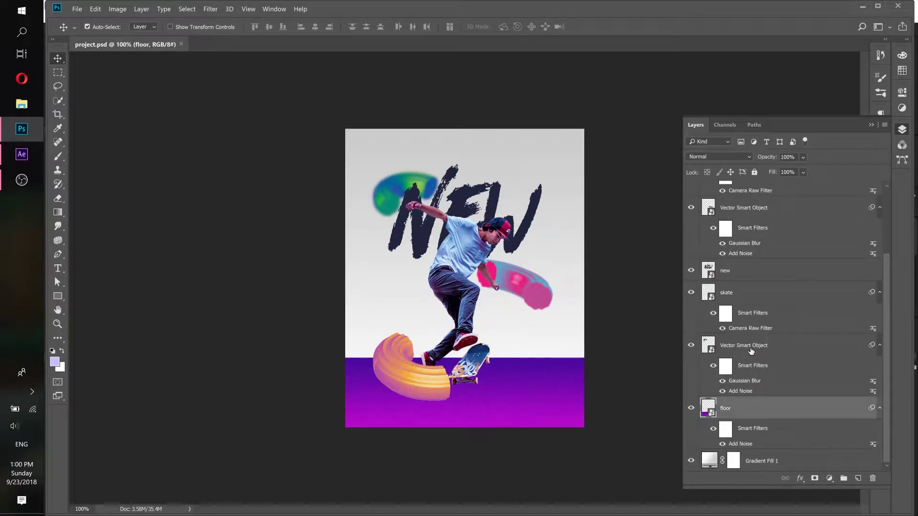
click(751, 351)
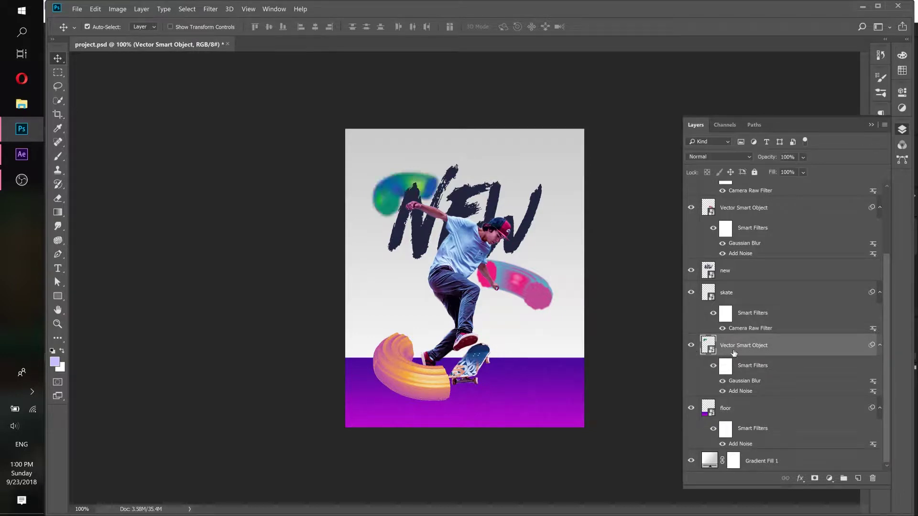
double_click(738, 346)
text(ob)
text(3)
key(Return)
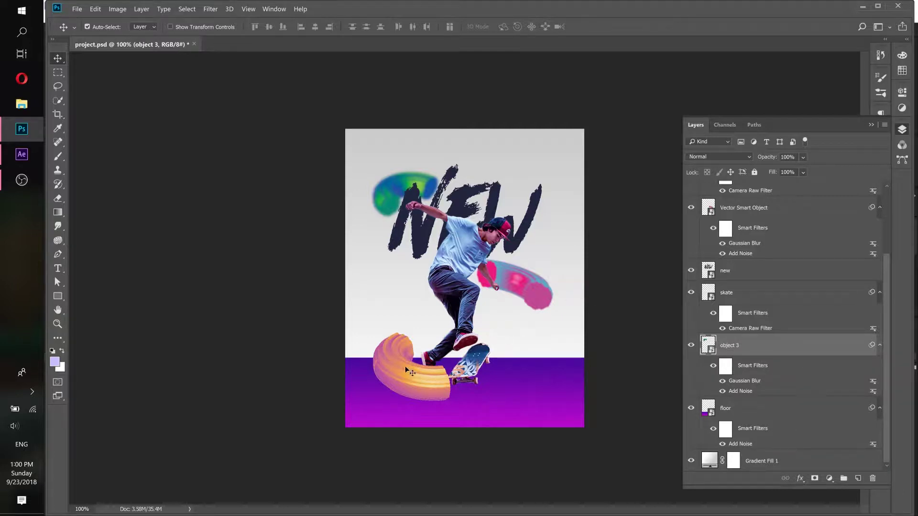
Identify the NEW lettering layer by toggling visibility and rename it 'text'.
click(741, 293)
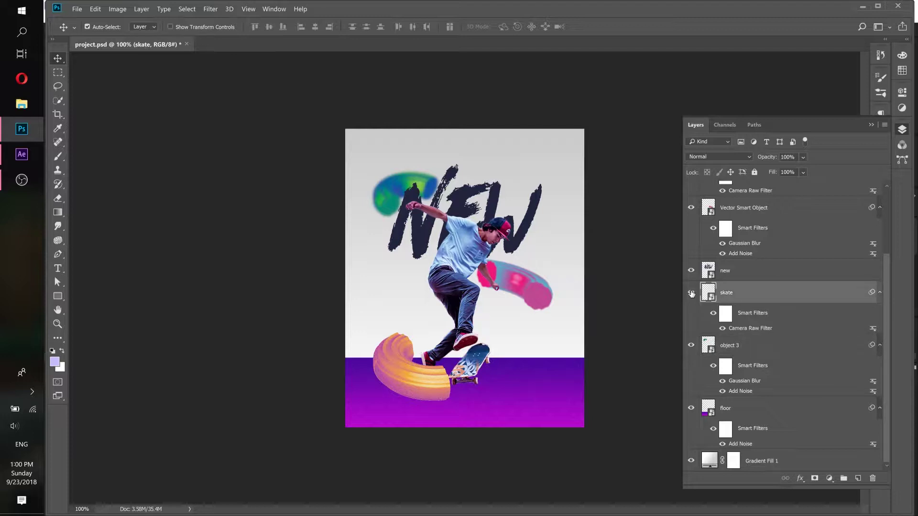
click(691, 293)
click(690, 292)
click(727, 271)
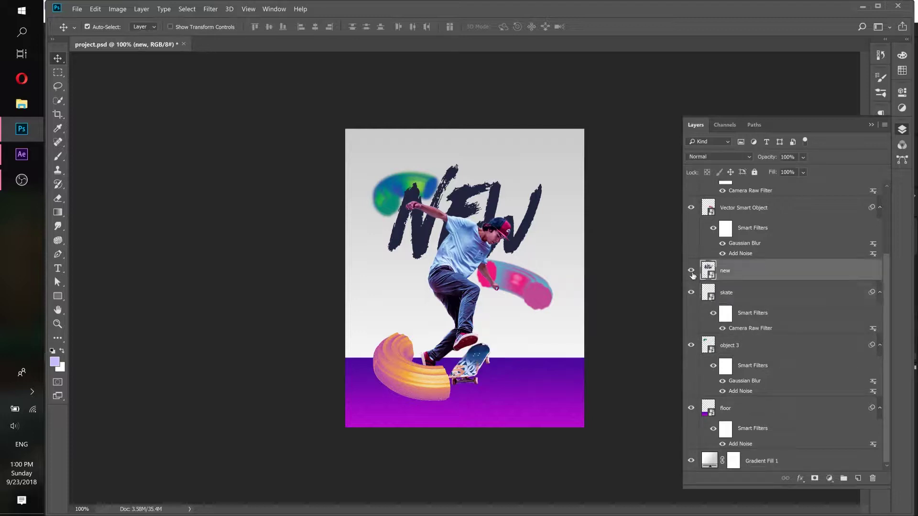
click(691, 270)
click(692, 272)
double_click(728, 270)
text(text)
key(Return)
Identify the pink shape's layer and rename it 'object 2'.
scroll(765, 287, up, 2)
click(698, 263)
click(689, 263)
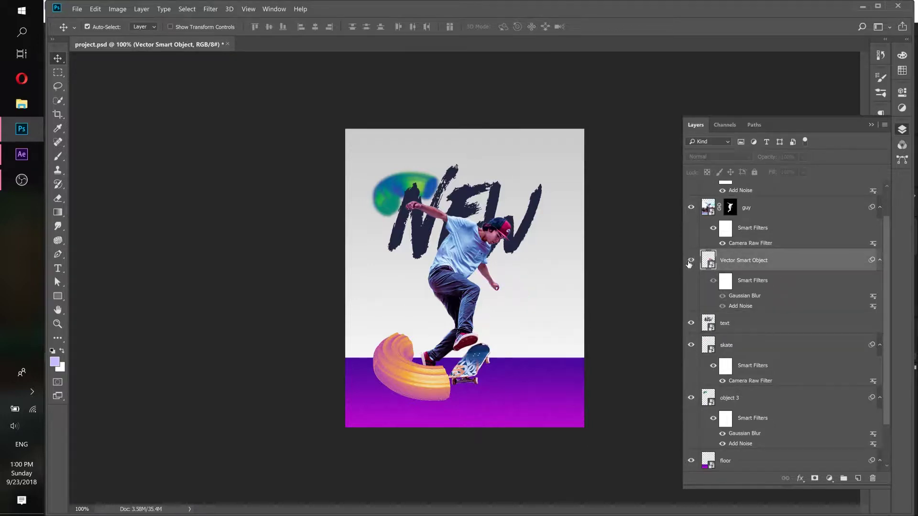
click(689, 263)
double_click(735, 259)
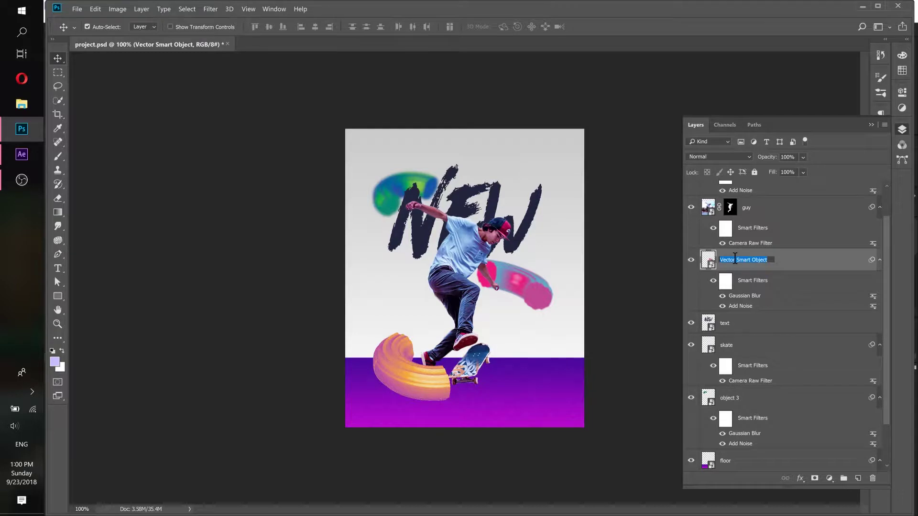
text(object 2)
key(Return)
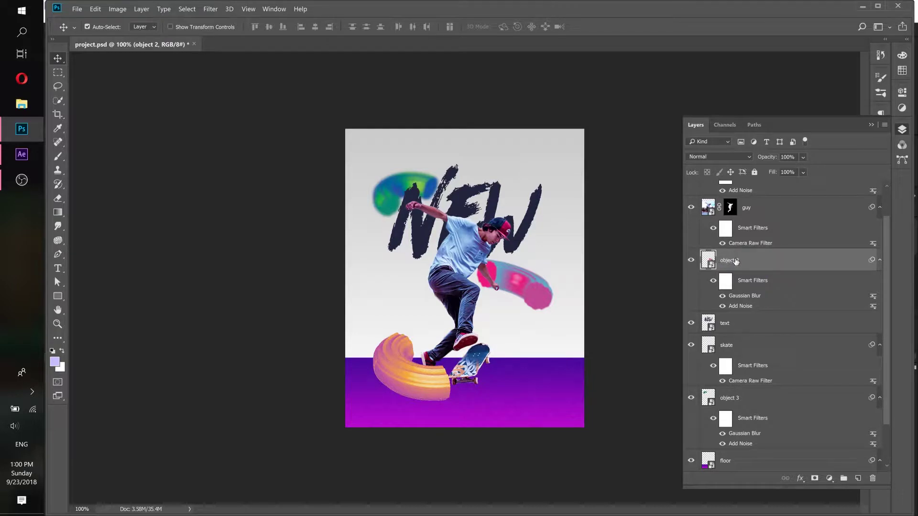
Rename the top vector smart object layer to 'object 1'.
scroll(762, 265, up, 1)
click(761, 254)
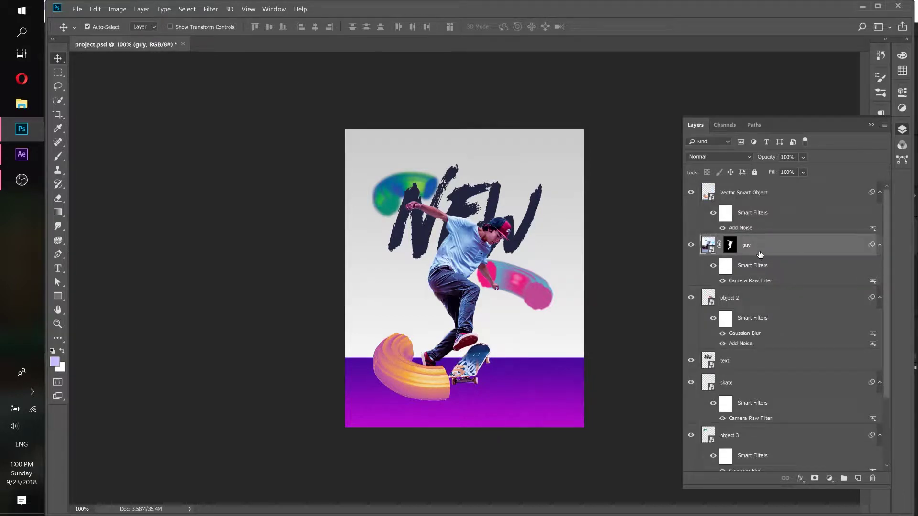
double_click(744, 193)
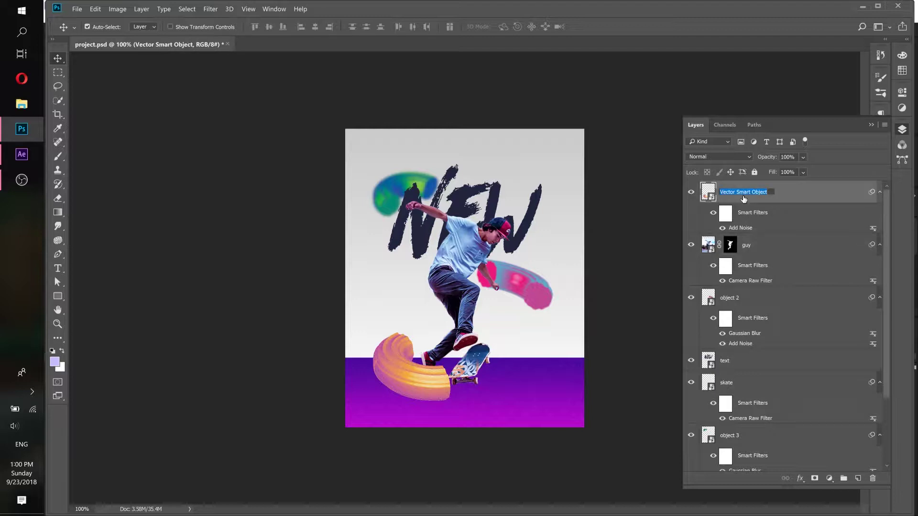
text(object 1)
key(Return)
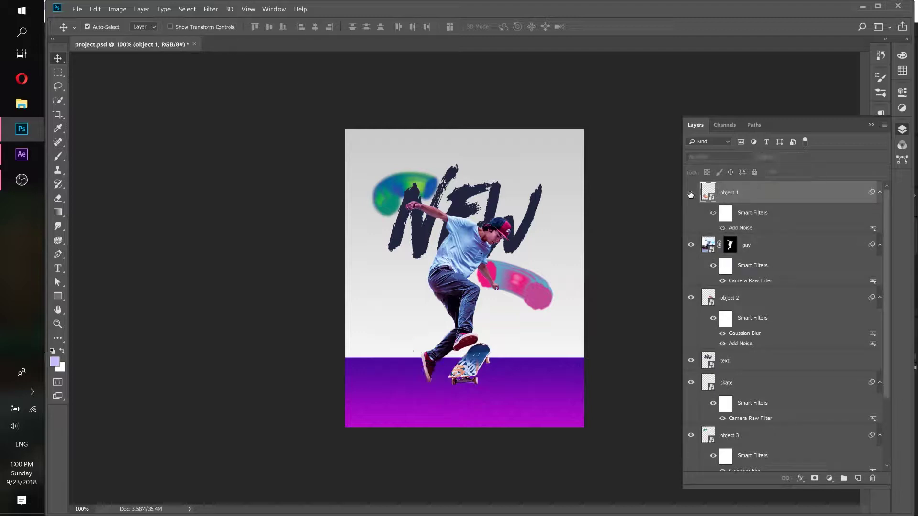
Rename the Gradient Fill 1 layer to 'background', fixing the typo.
scroll(765, 335, down, 3)
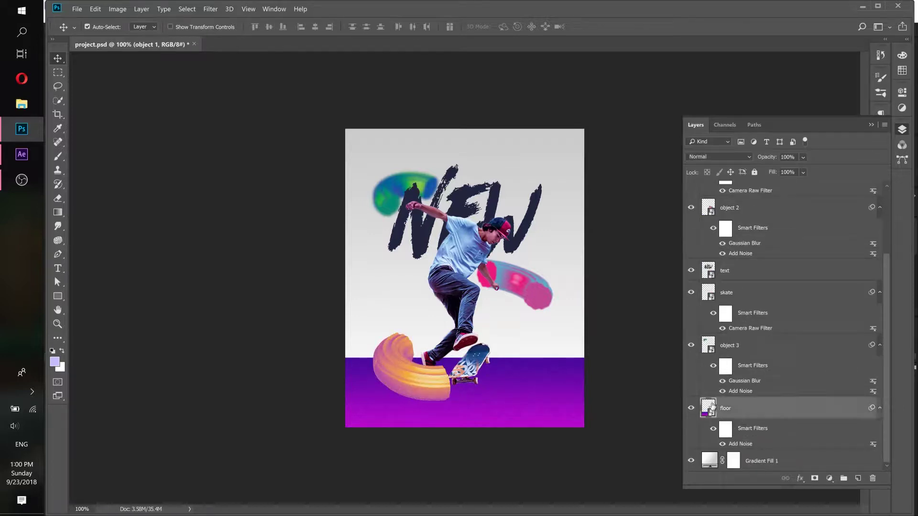
click(736, 408)
click(692, 410)
click(691, 410)
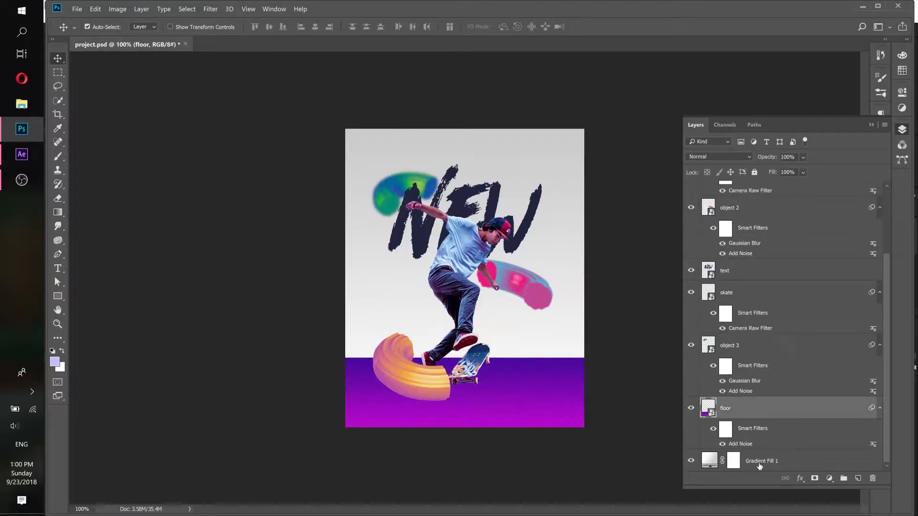
click(760, 464)
double_click(760, 462)
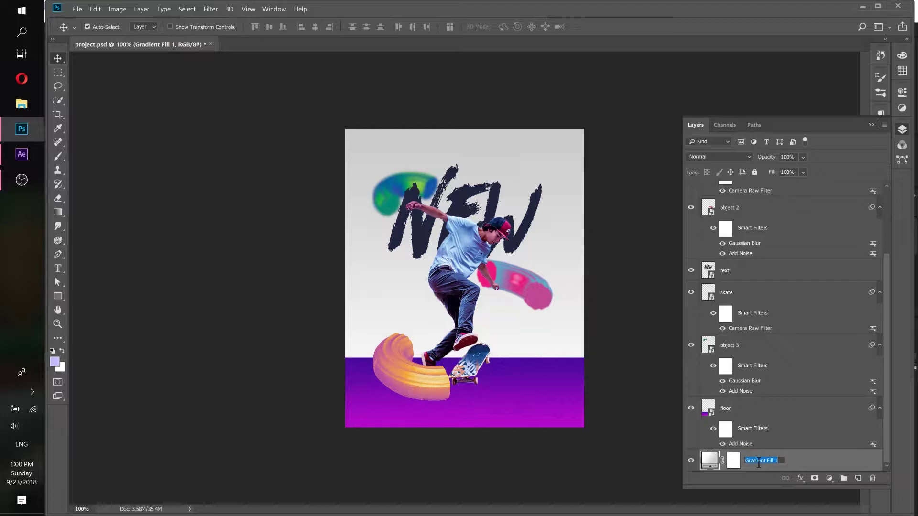
text(backgroud)
key(Left)
text(n)
key(Return)
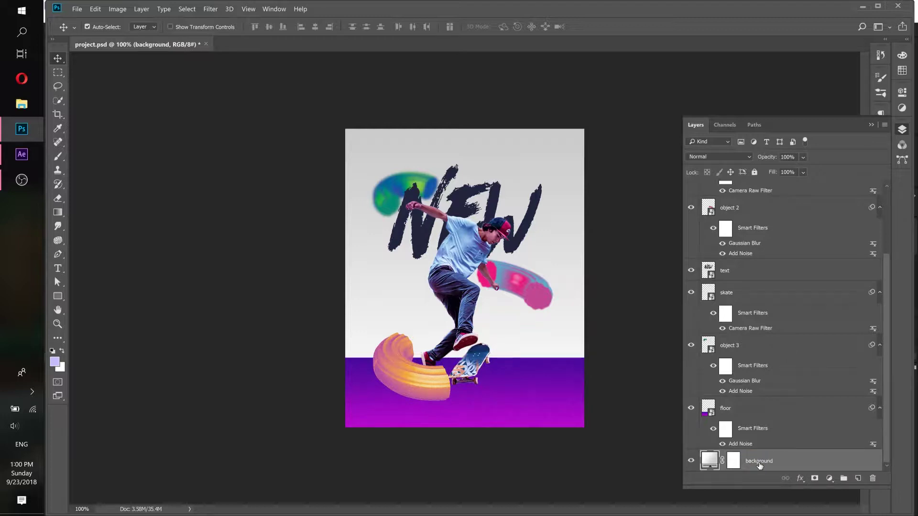
Select every layer from object 1 down to background.
scroll(787, 442, up, 5)
scroll(791, 435, down, 5)
scroll(796, 449, up, 2)
scroll(807, 435, up, 2)
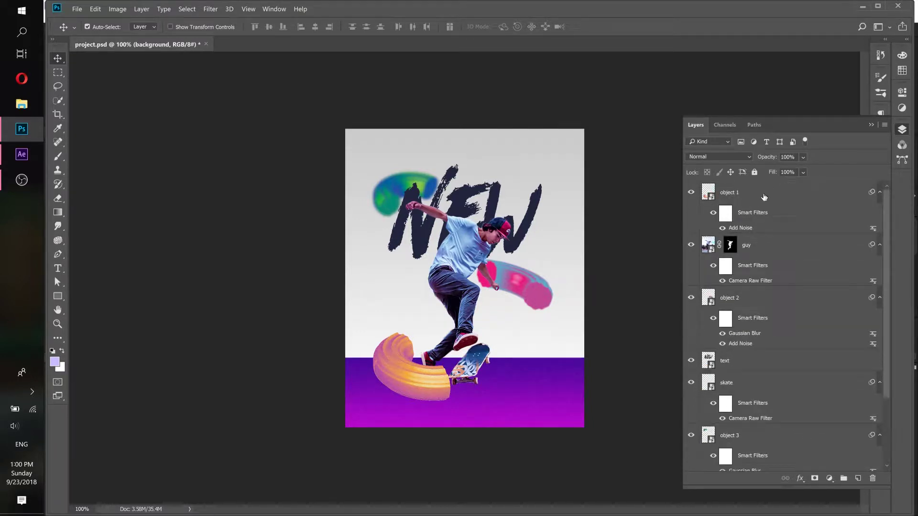
shift+click(773, 192)
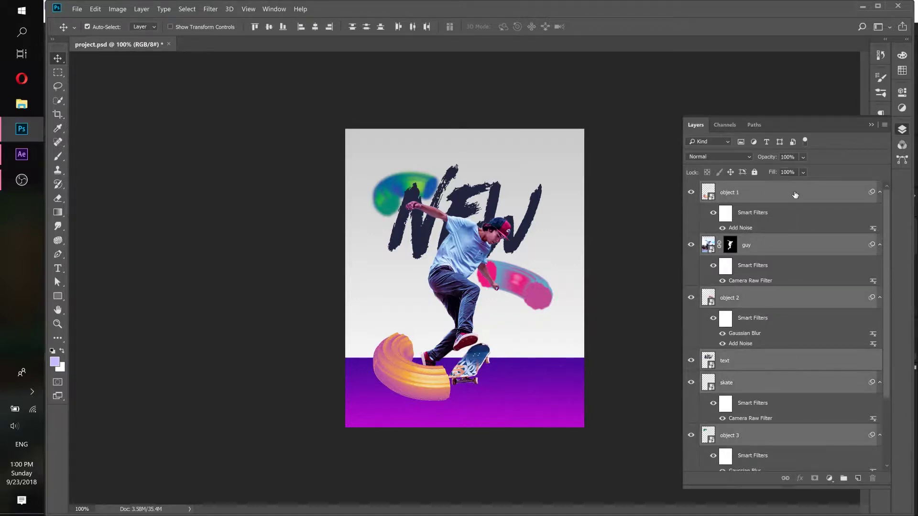
Create a Desktop folder named 'ae project', open it, and select it as the destination.
right_click(795, 194)
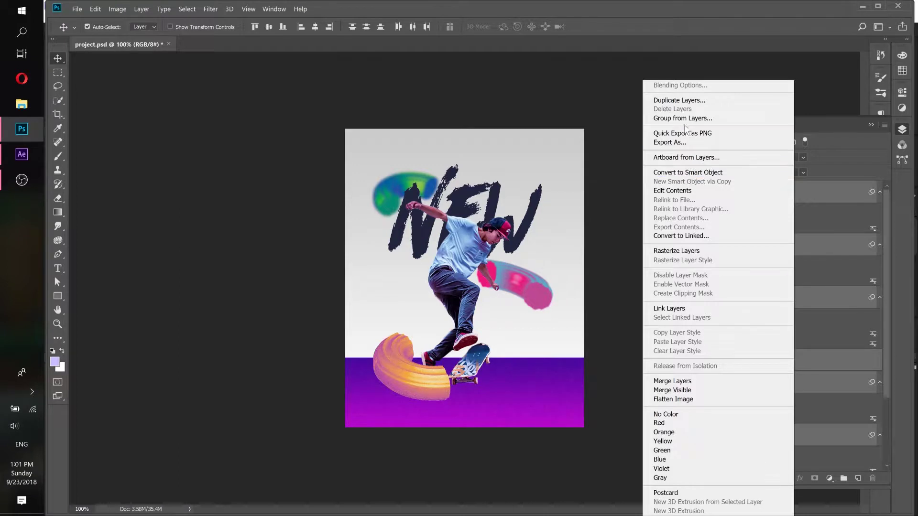
key(Escape)
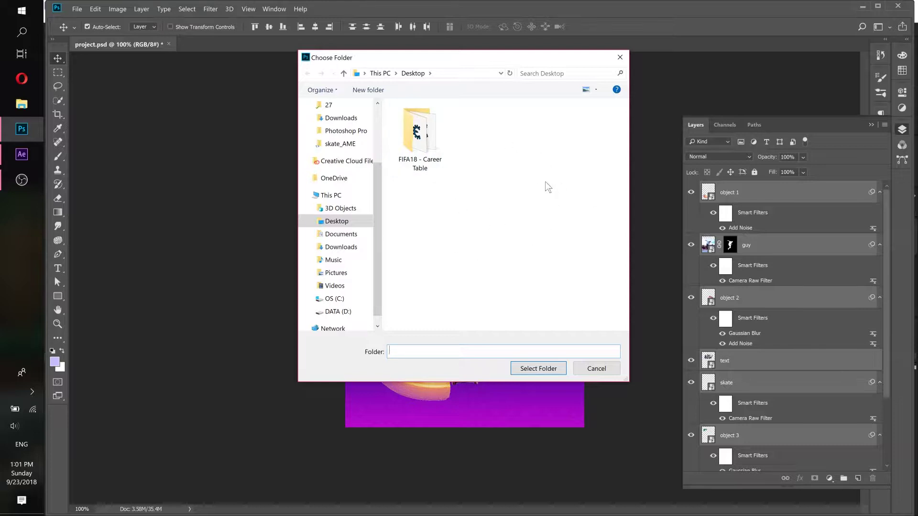
right_click(478, 150)
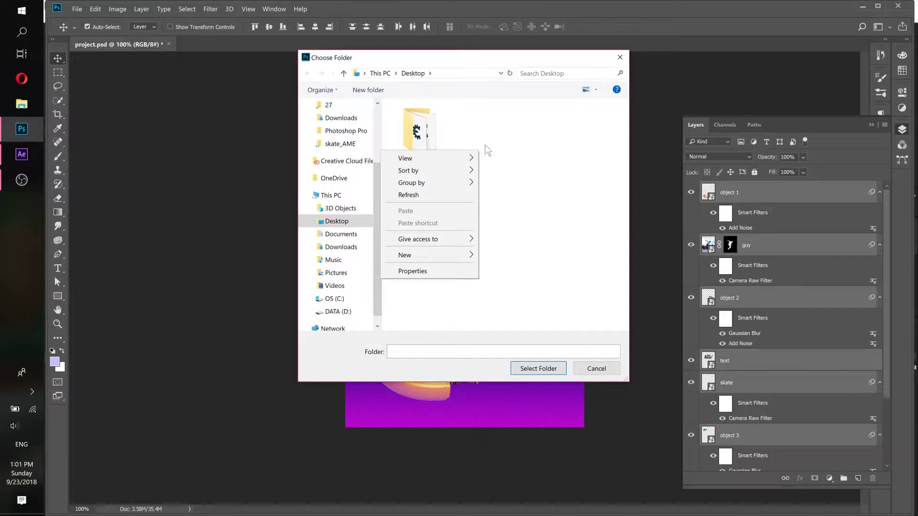
key(Escape)
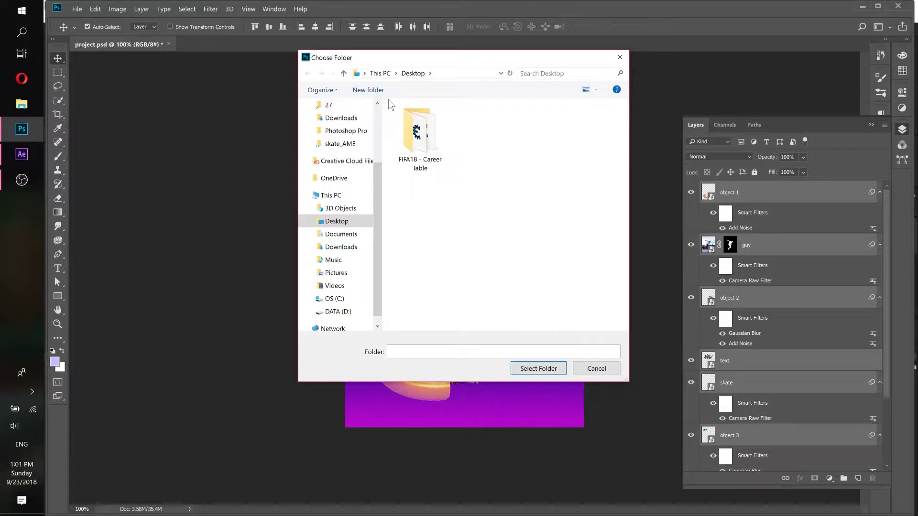
click(377, 91)
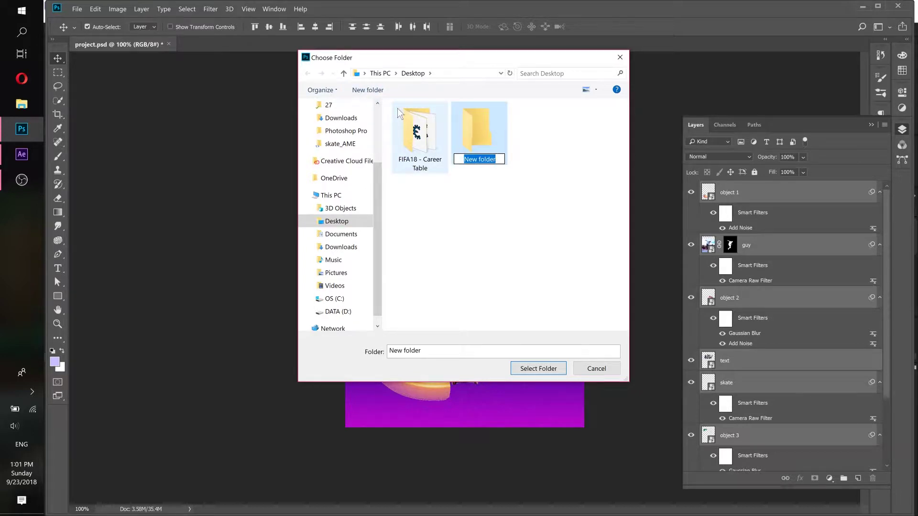
text(a)
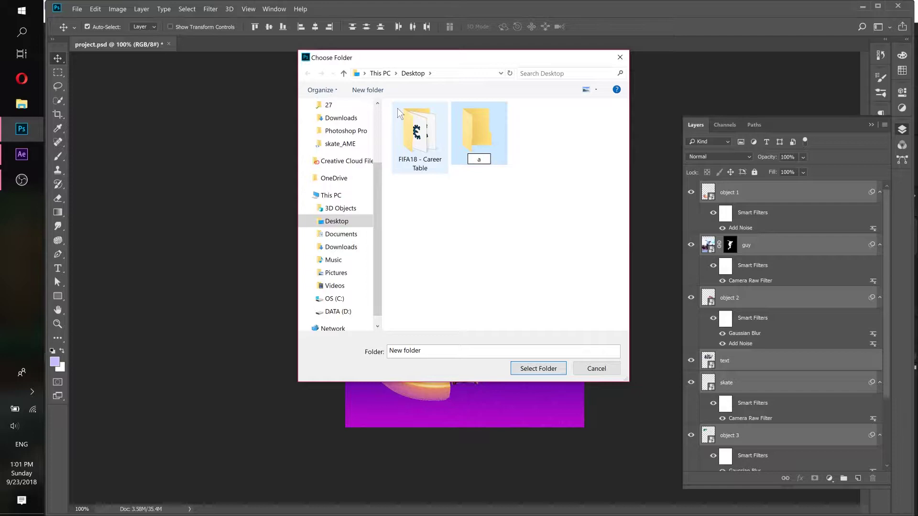
text(e project)
key(Return)
double_click(471, 131)
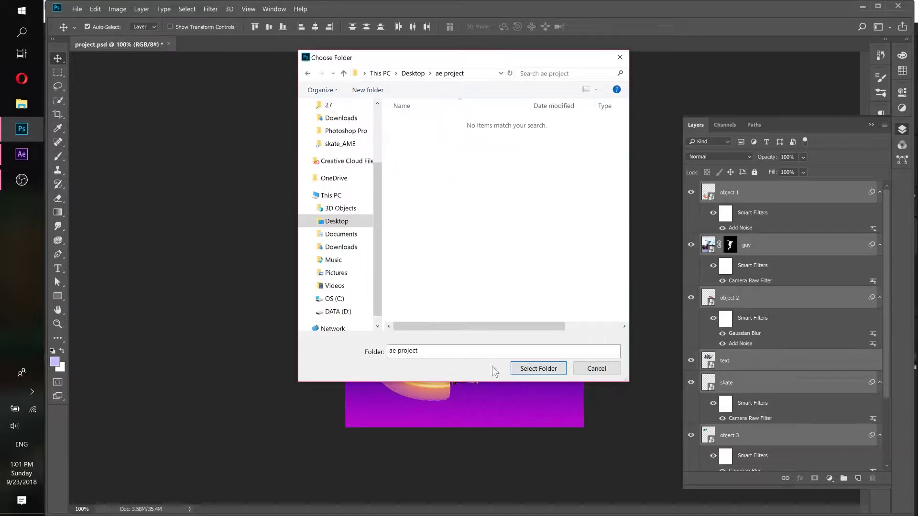
click(528, 370)
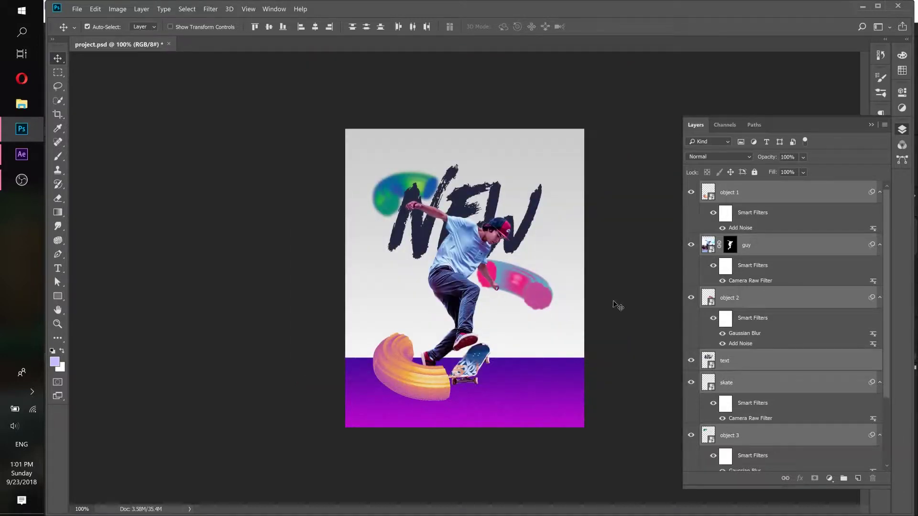
Switch to After Effects and start a new empty project from the File menu.
click(21, 154)
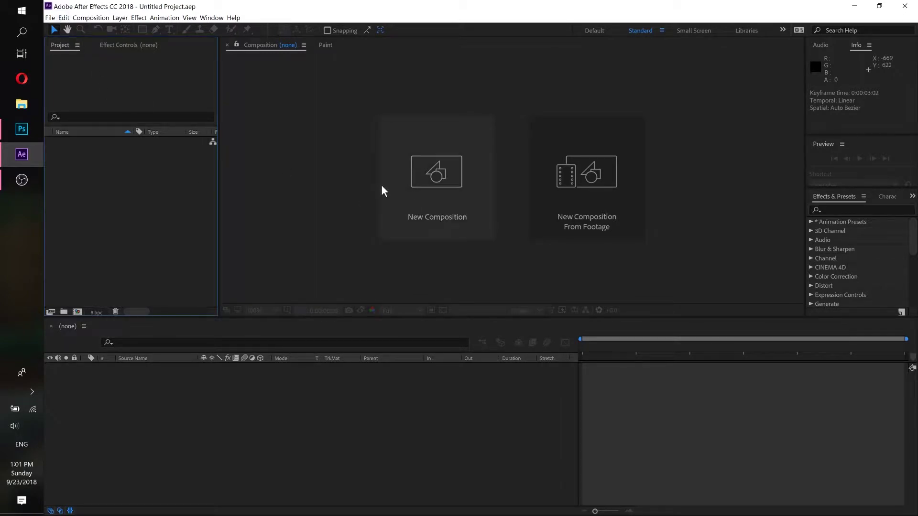
click(50, 18)
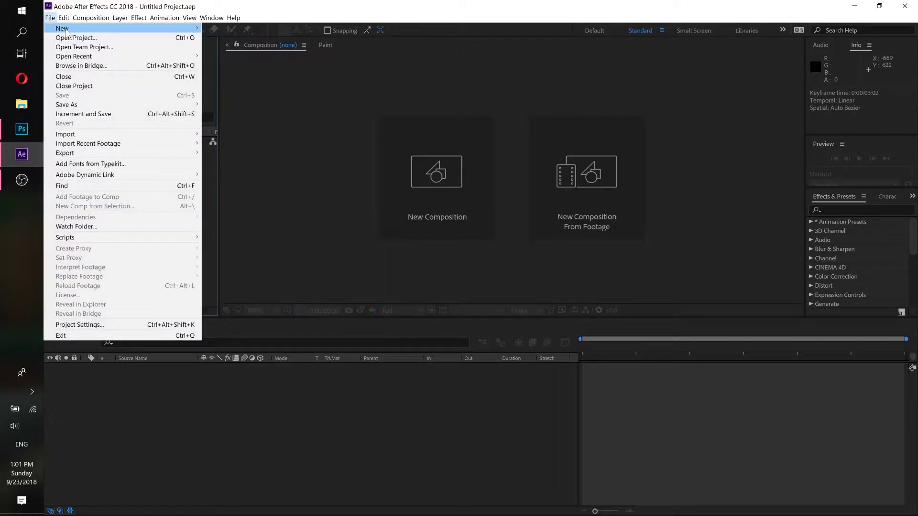
click(318, 17)
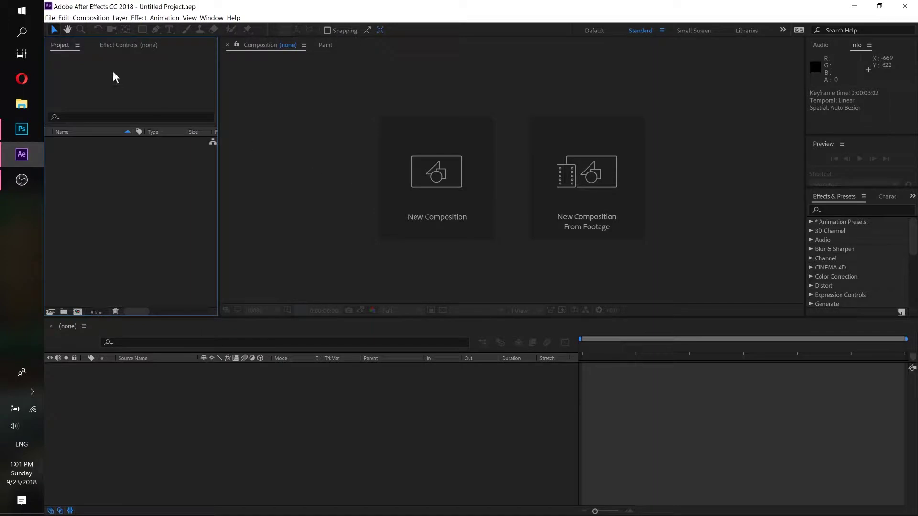
click(50, 17)
mouse_move(50, 18)
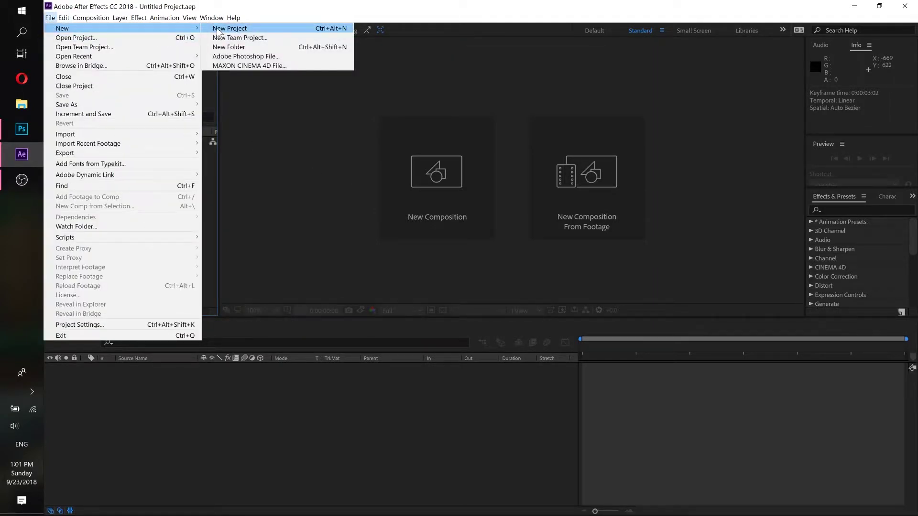
click(219, 29)
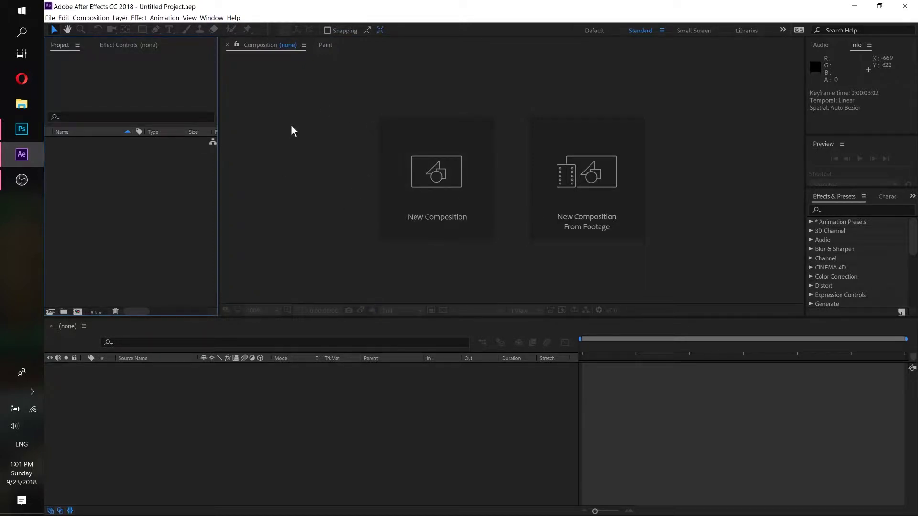
Set up a new composition named skateboard, 1000×1250 at 30 fps, duration 10 seconds.
click(412, 180)
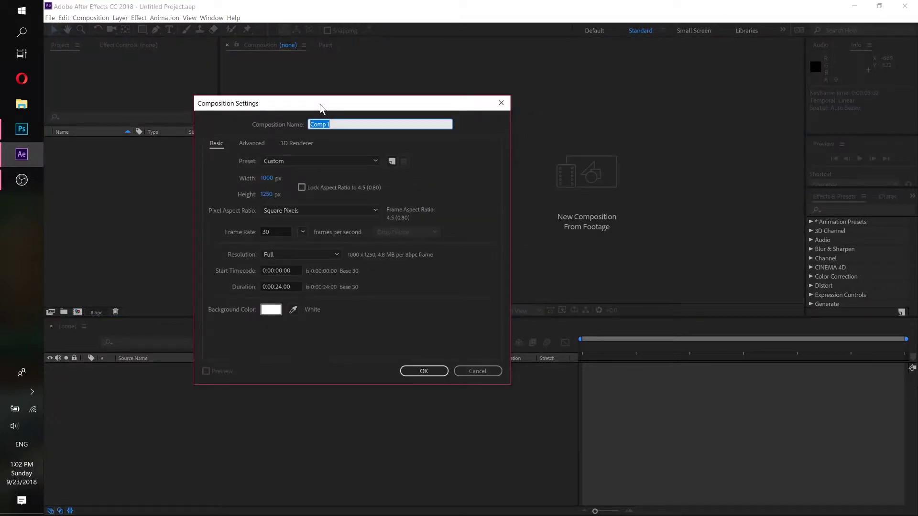
drag(317, 106, 526, 97)
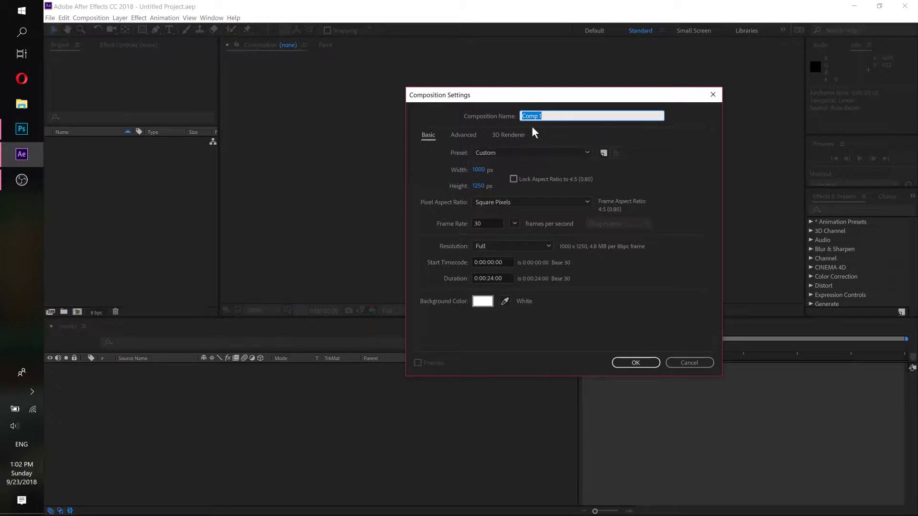
text(skate)
text(board)
click(491, 279)
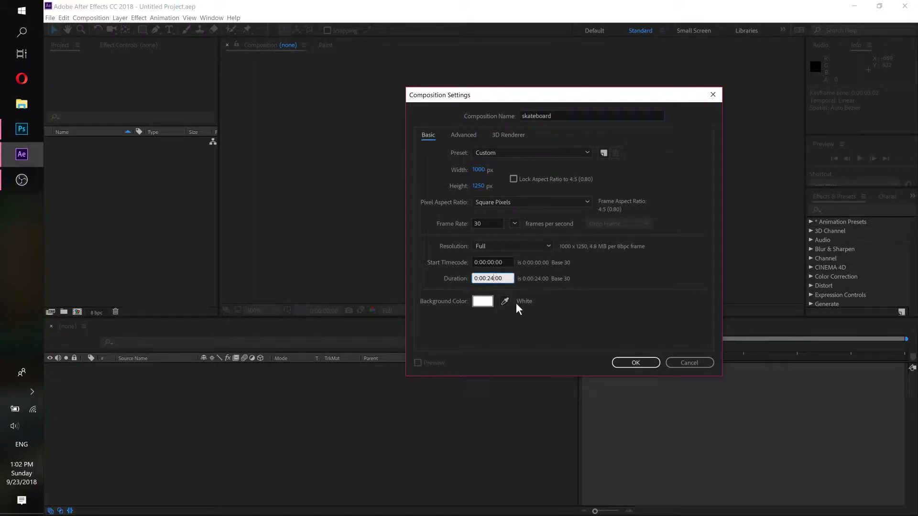
key(BackSpace)
key(BackSpace)
text(10)
Confirm the comp, then select all eight PNGs in Desktop > ae project and drag them toward After Effects.
click(636, 363)
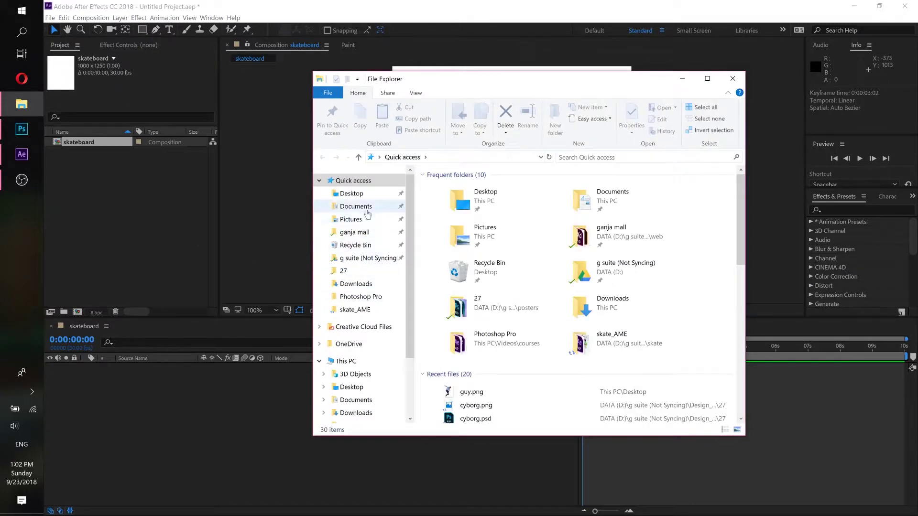
click(360, 199)
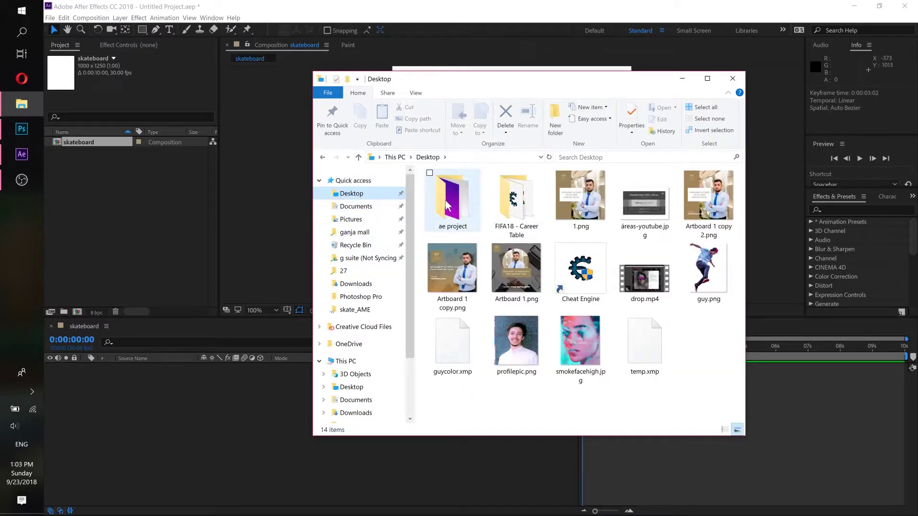
double_click(473, 223)
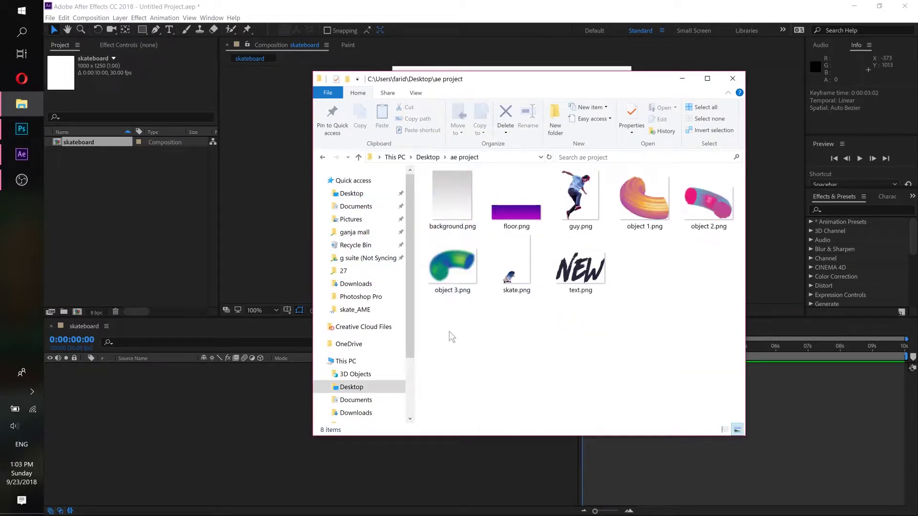
drag(449, 331, 709, 197)
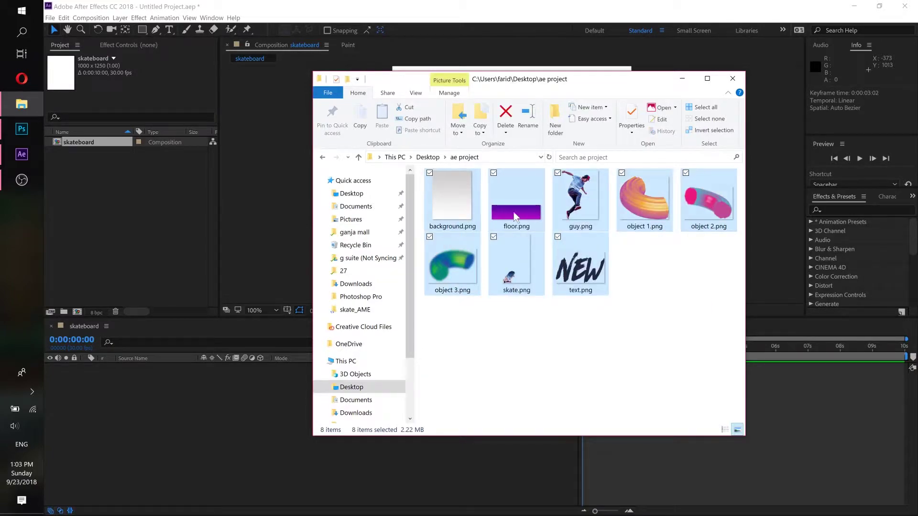
drag(514, 212, 145, 228)
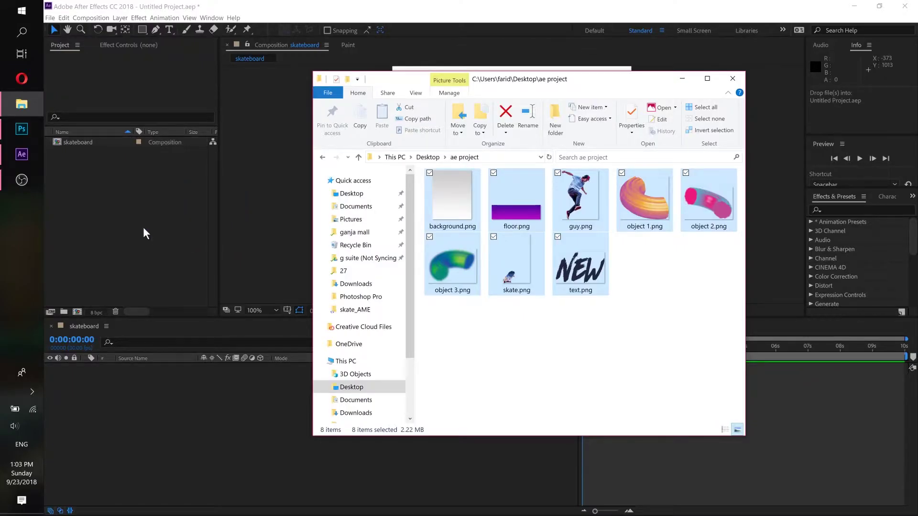
Import the eight PNGs and add background.png to the comp, viewing at 50%.
drag(140, 221, 138, 220)
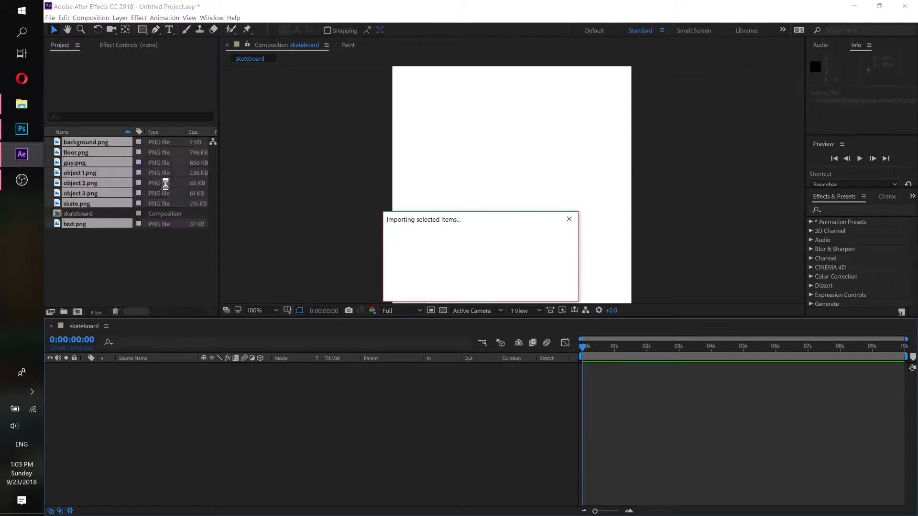
click(115, 242)
click(76, 143)
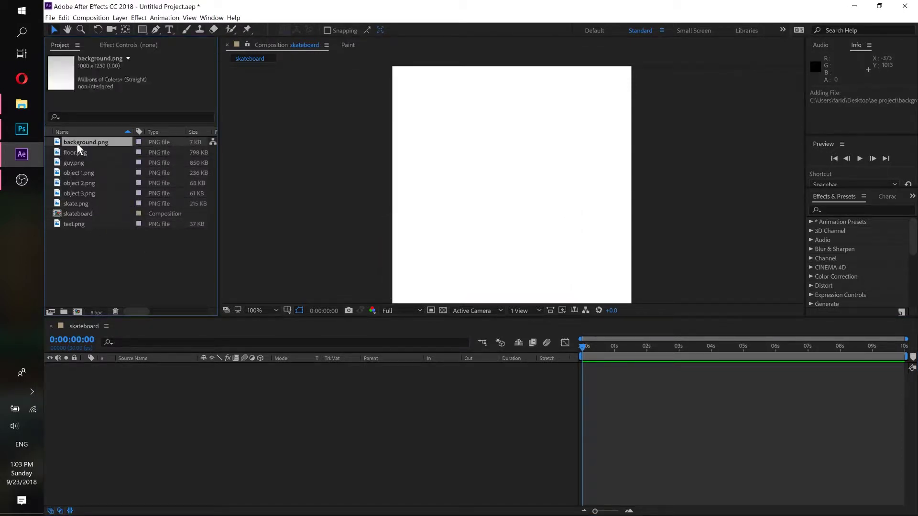
drag(81, 142, 123, 414)
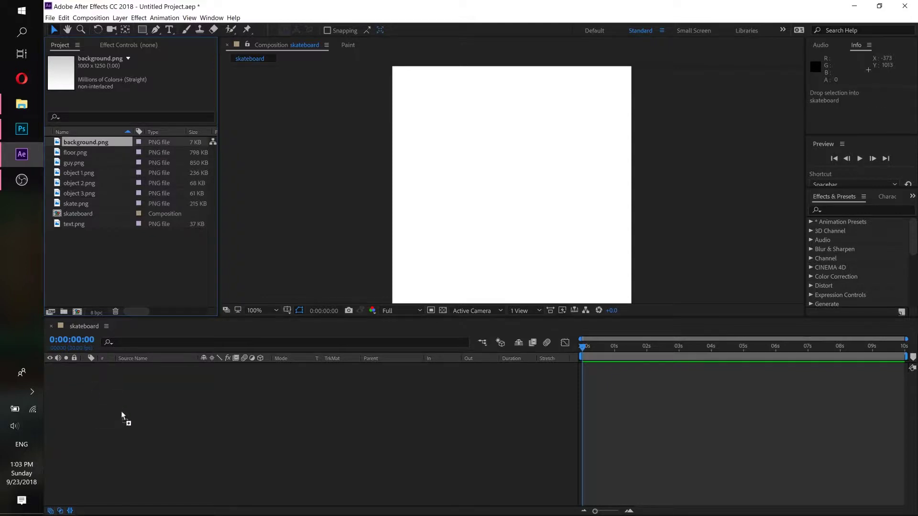
key(comma)
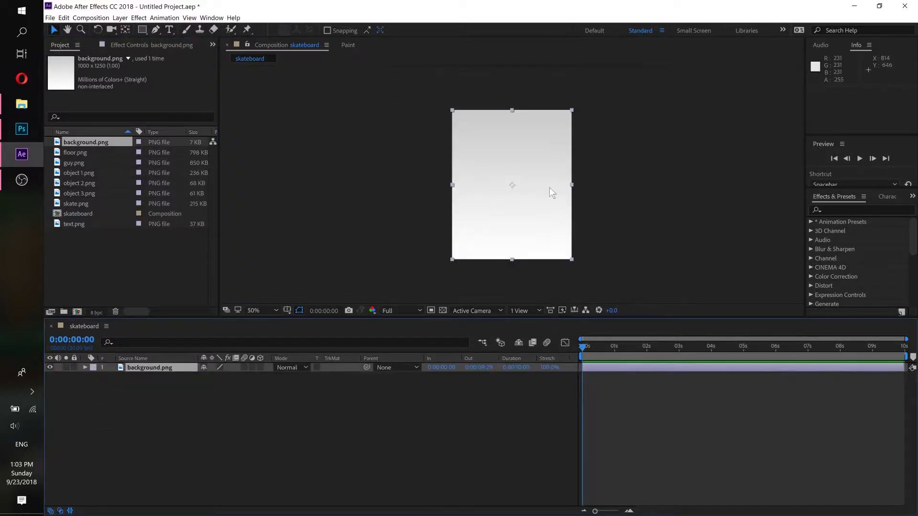
Add floor.png above the background and move the purple floor to the frame's bottom.
click(74, 151)
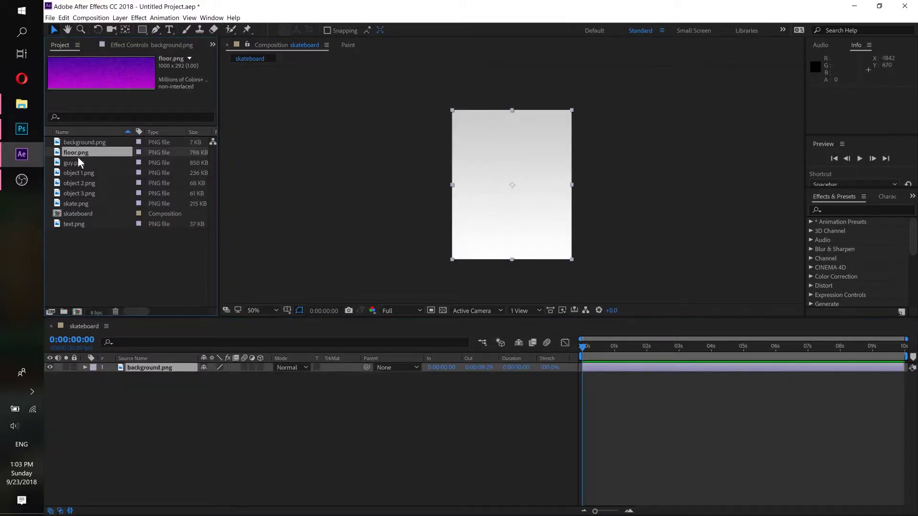
mouse_move(77, 154)
mouse_down()
mouse_move(149, 371)
mouse_move(145, 387)
mouse_move(140, 365)
mouse_up()
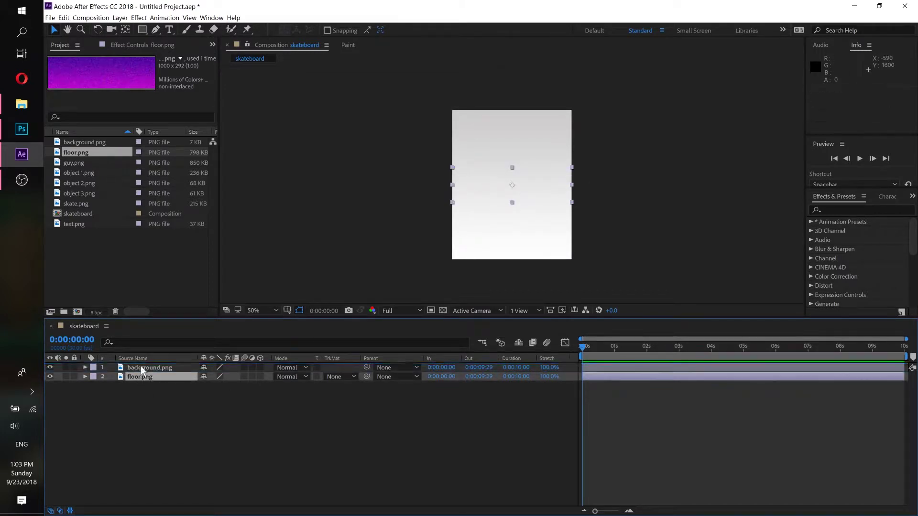
drag(480, 180, 484, 236)
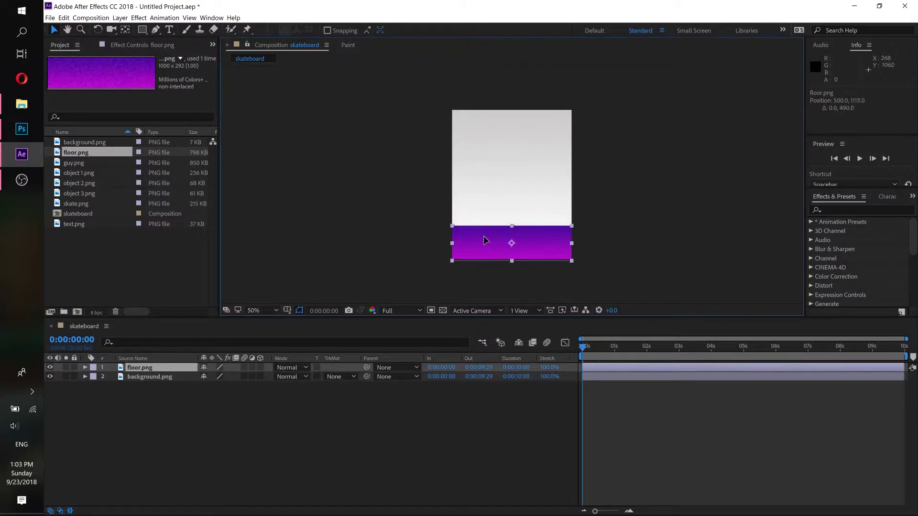
click(400, 238)
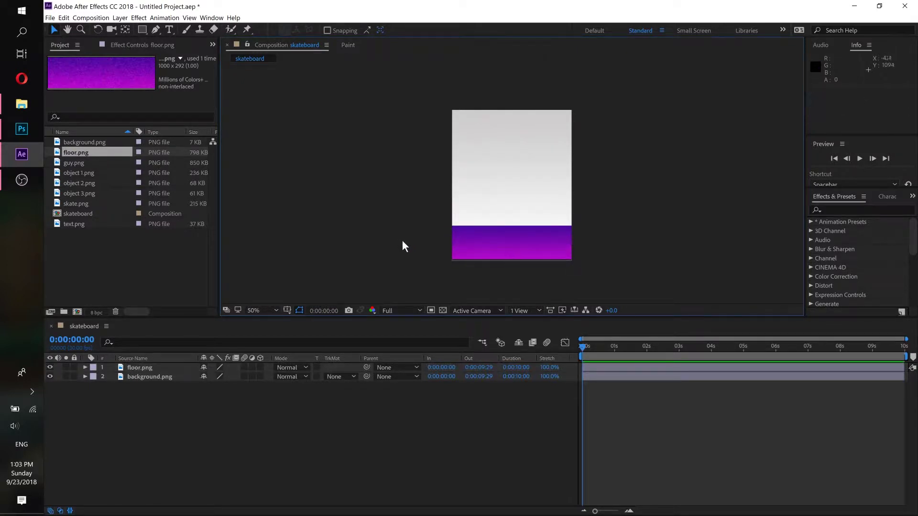
Add guy.png and skate.png on top, placing the skateboard under the skater's feet.
click(82, 165)
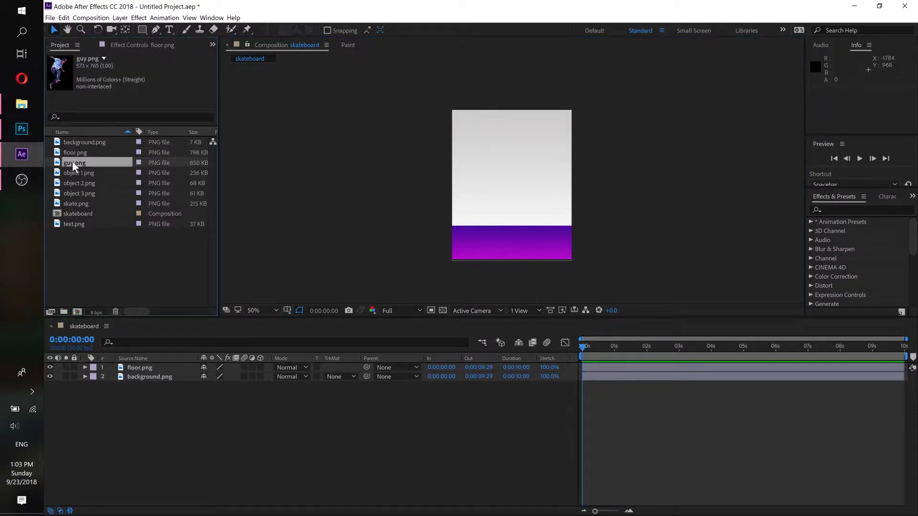
drag(119, 354, 144, 365)
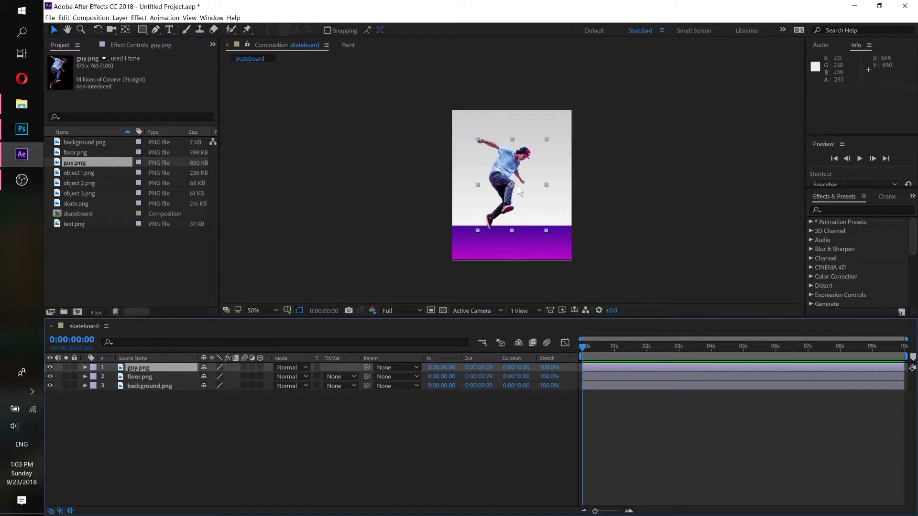
drag(506, 172, 505, 171)
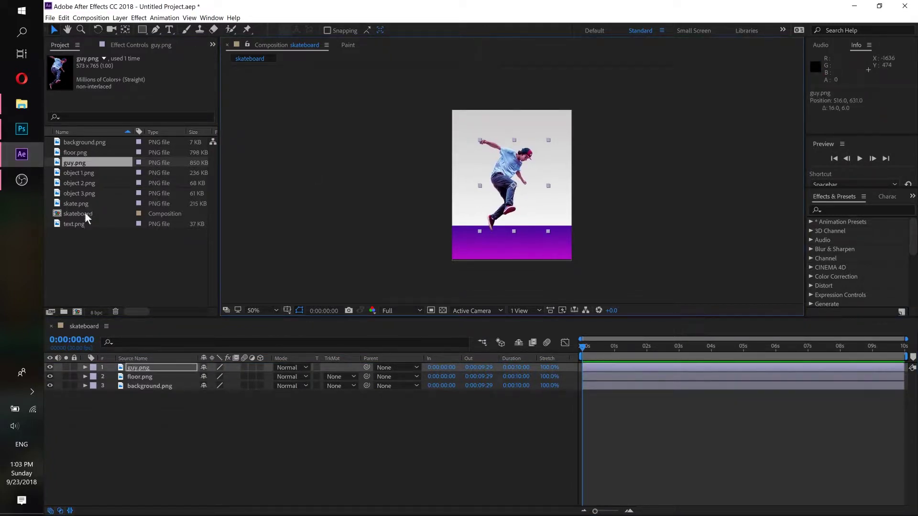
drag(74, 204, 131, 371)
mouse_move(496, 212)
mouse_down()
mouse_move(527, 220)
mouse_move(518, 219)
mouse_up()
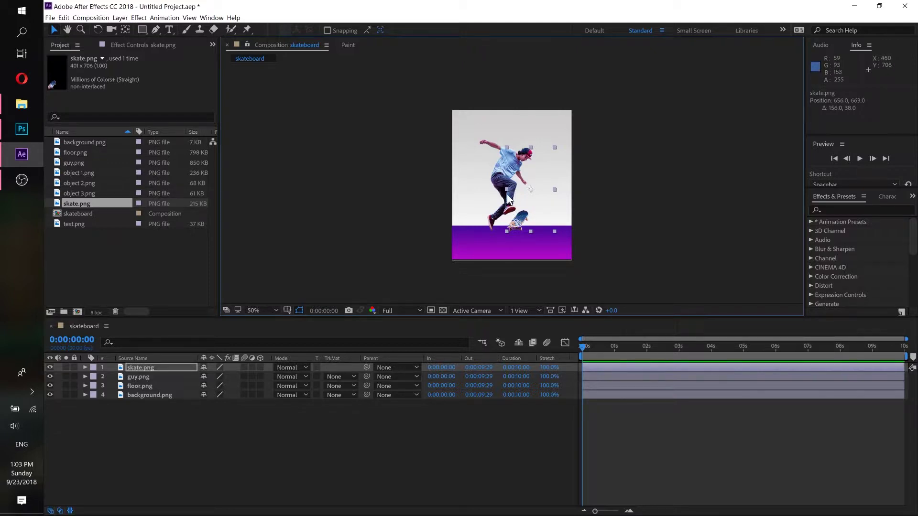
key(slash)
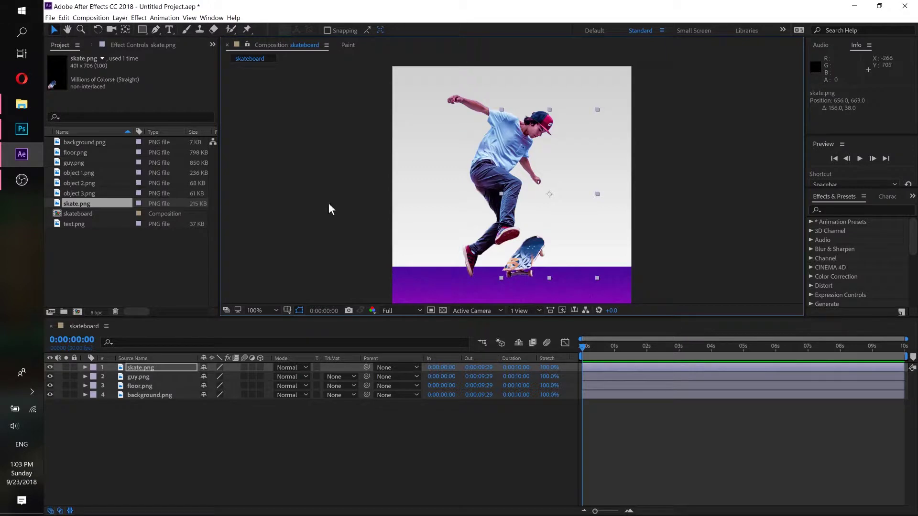
Add object 1–3 images above skate.png and move object 1 down-left near the floor.
click(72, 174)
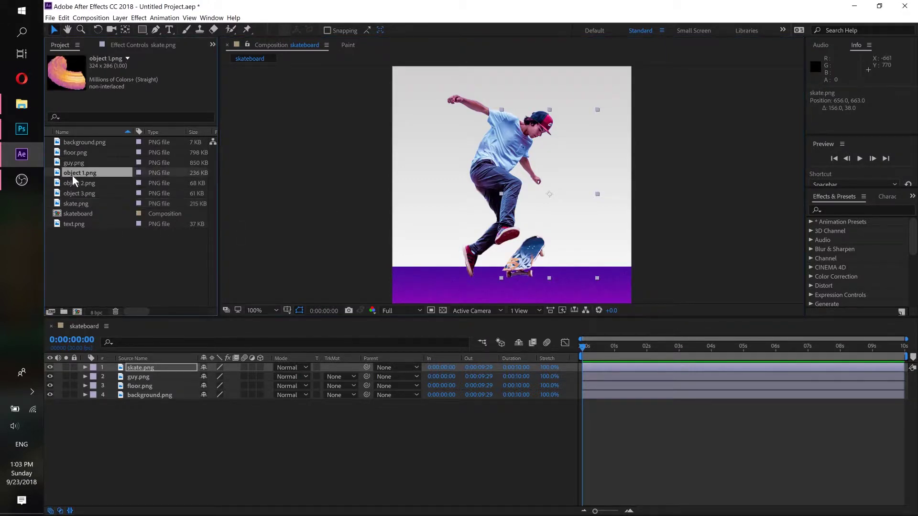
shift+click(83, 193)
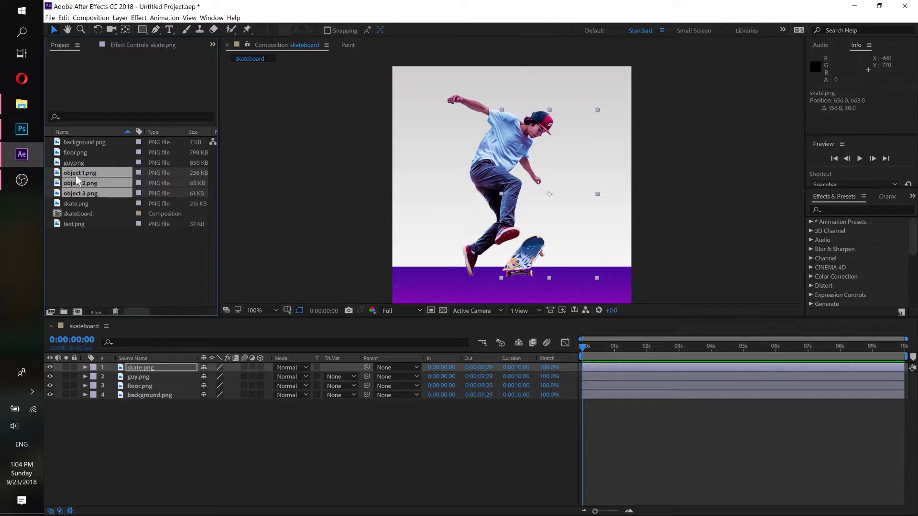
click(84, 205)
click(79, 179)
shift+click(80, 192)
drag(80, 173, 136, 370)
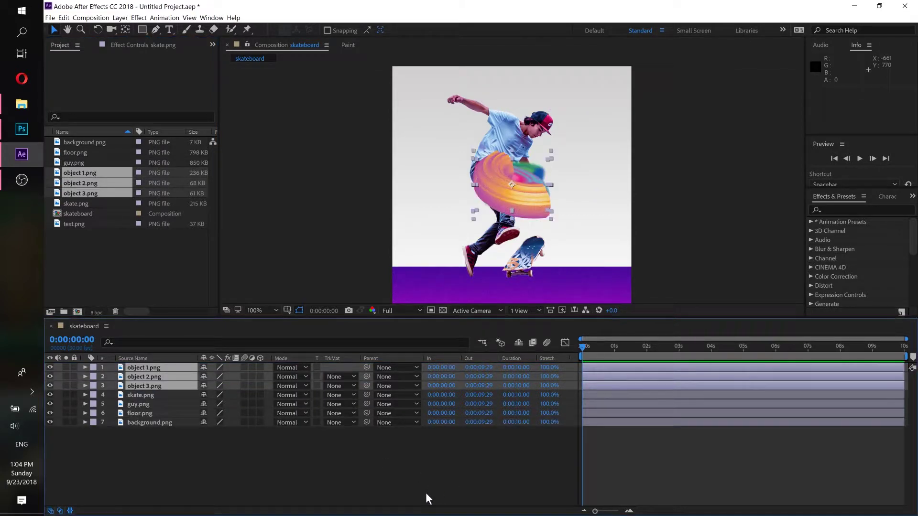
click(377, 470)
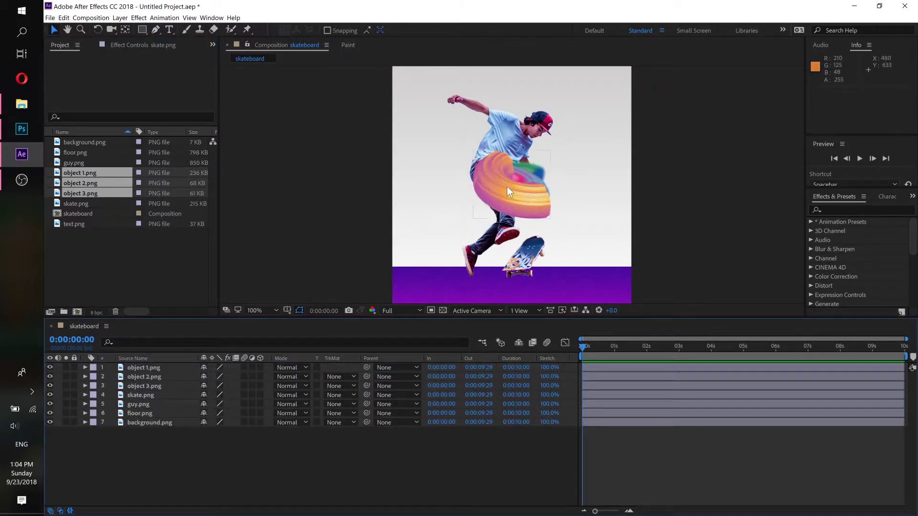
drag(507, 187, 454, 257)
Shift object 2 to the right and move it behind the guy layer.
click(521, 191)
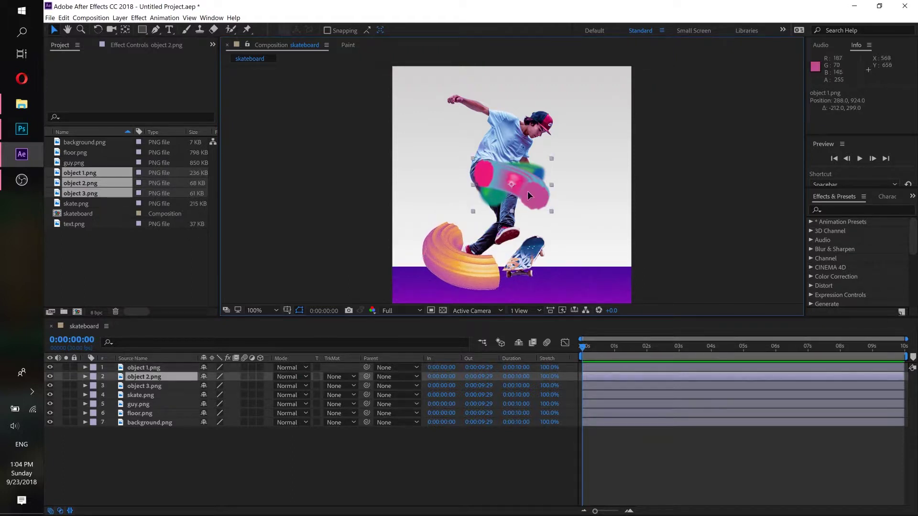
drag(528, 192, 567, 197)
click(144, 378)
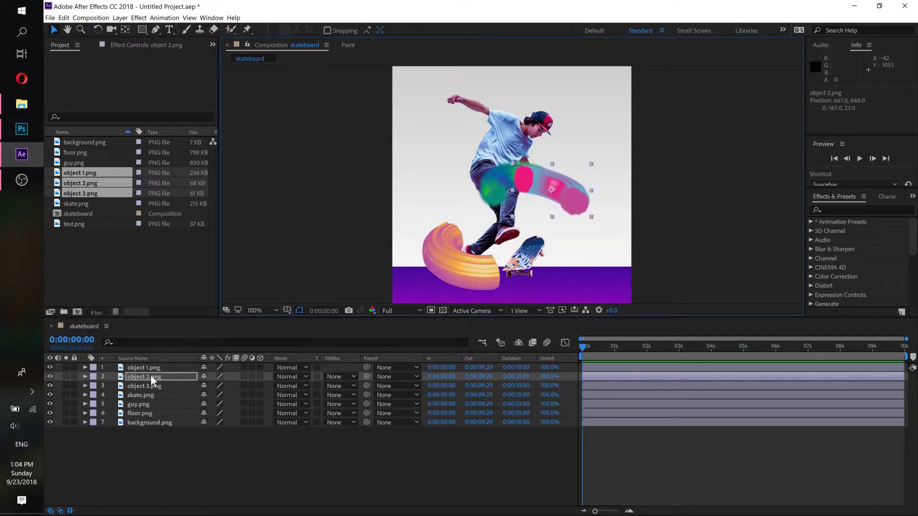
click(150, 375)
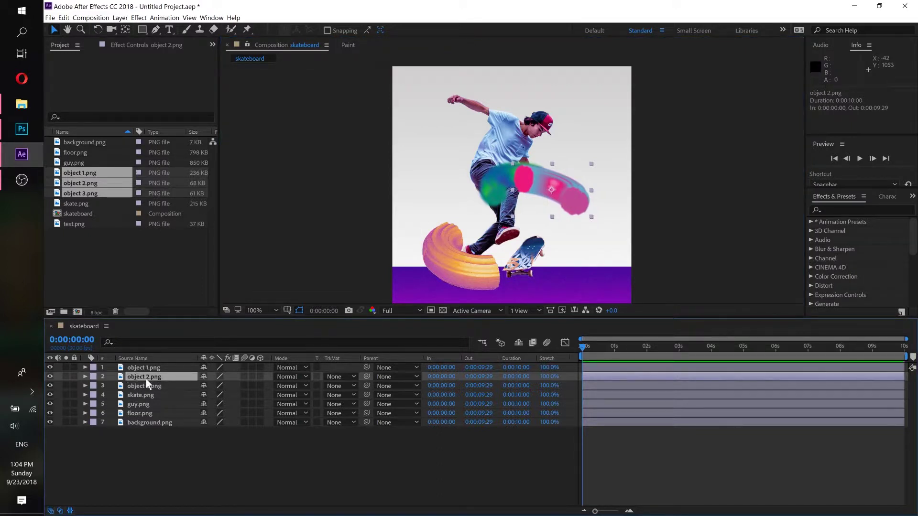
drag(146, 378, 149, 405)
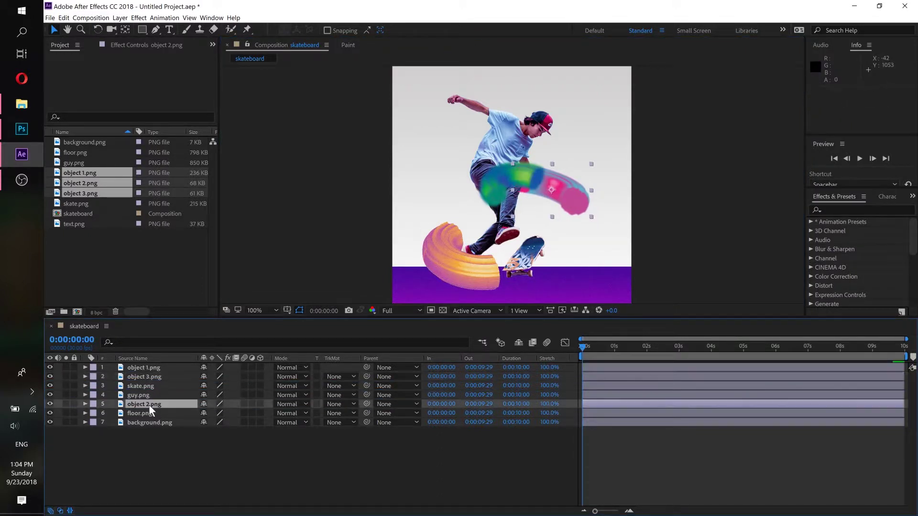
Place object 3 beneath object 2 and move the green blob up-left.
click(147, 375)
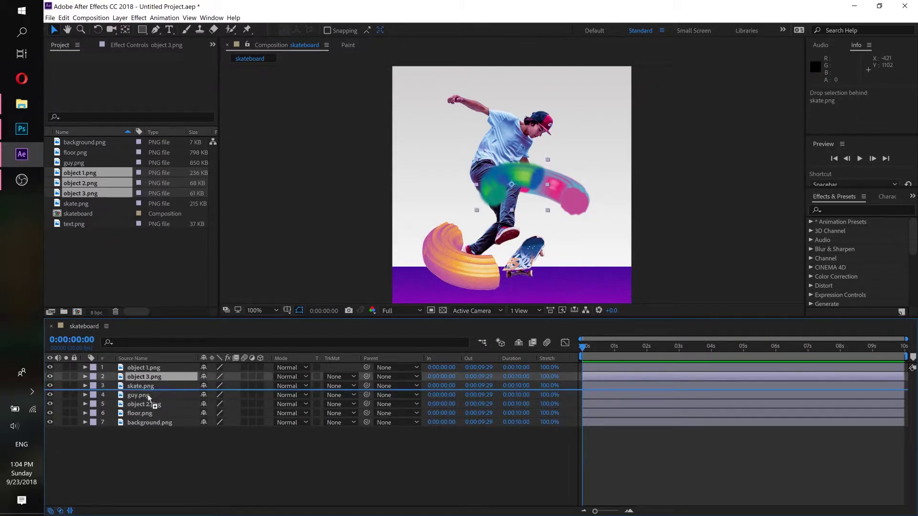
drag(147, 378, 148, 406)
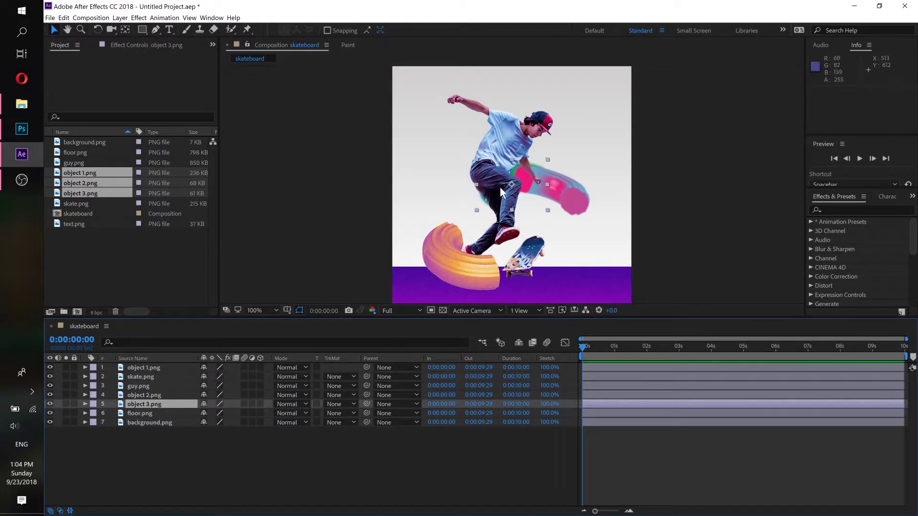
mouse_move(510, 175)
mouse_down()
mouse_move(473, 130)
mouse_move(429, 167)
mouse_up()
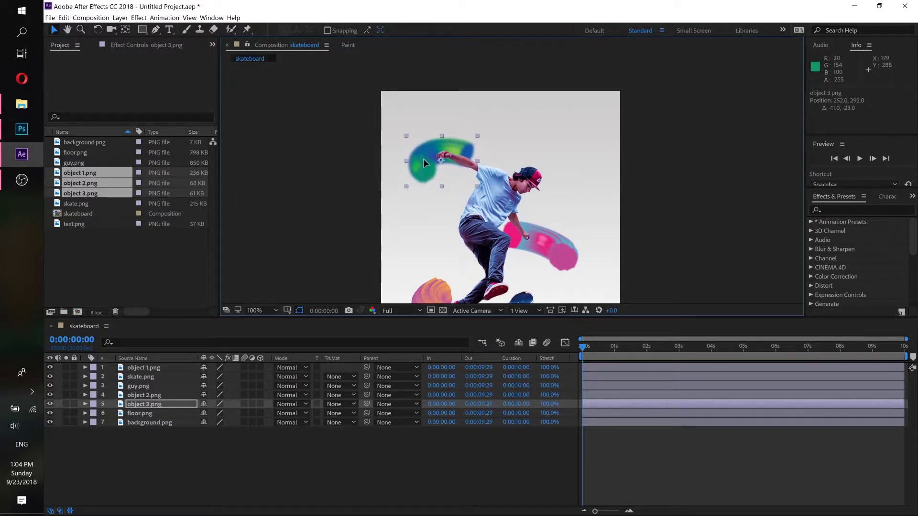
click(70, 259)
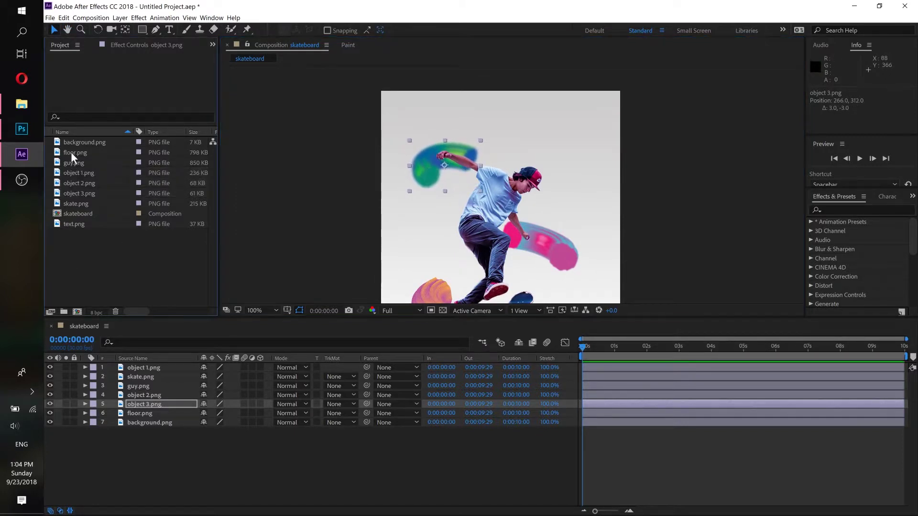
Add text.png to the comp above object 3 and move the NEW lettering up.
drag(85, 223, 142, 399)
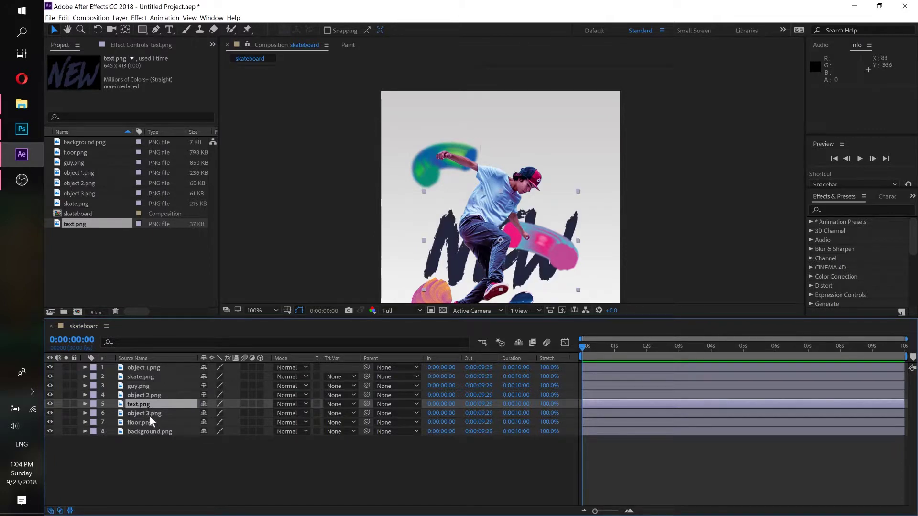
drag(450, 251, 444, 196)
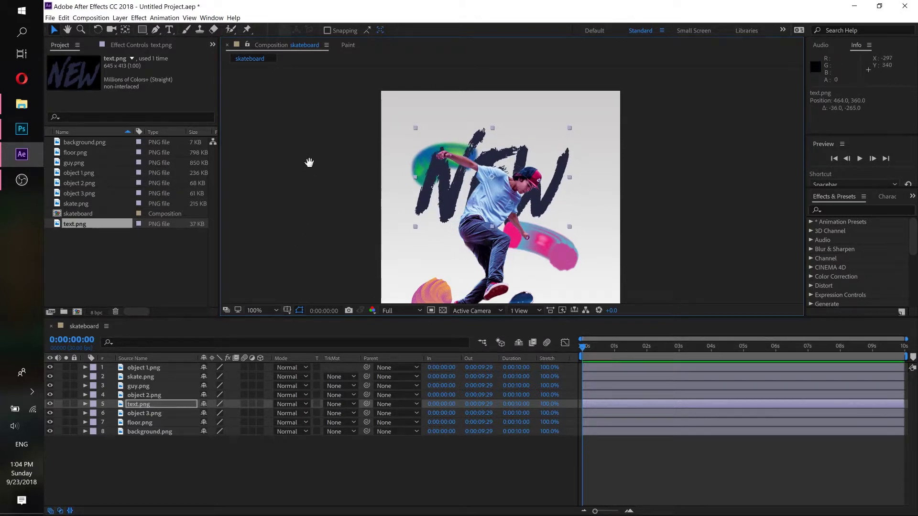
scroll(309, 167, down, 2)
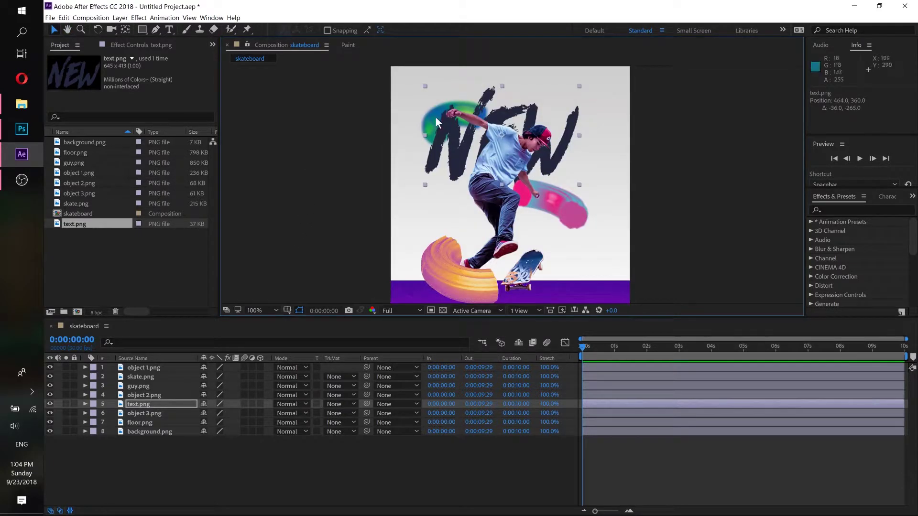
Move the green blob further up-left and nudge the NEW text slightly right.
click(427, 136)
drag(426, 130, 420, 115)
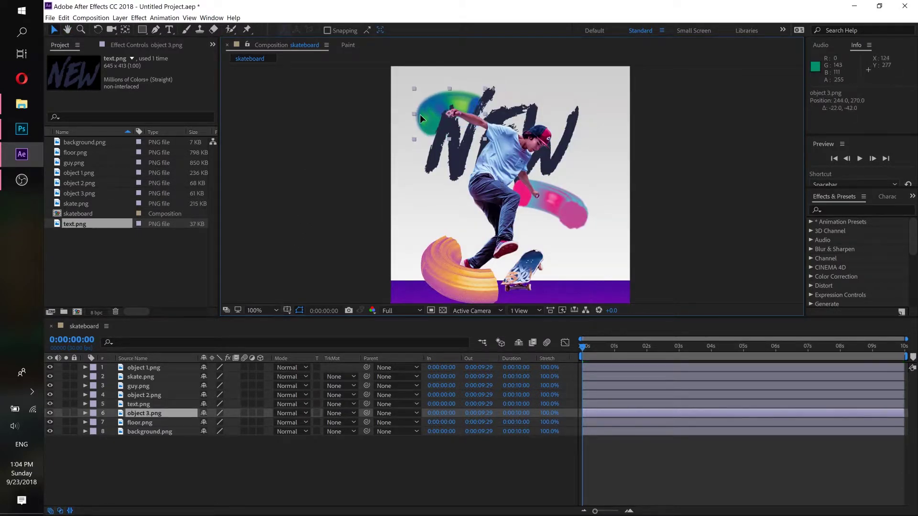
click(453, 145)
click(448, 154)
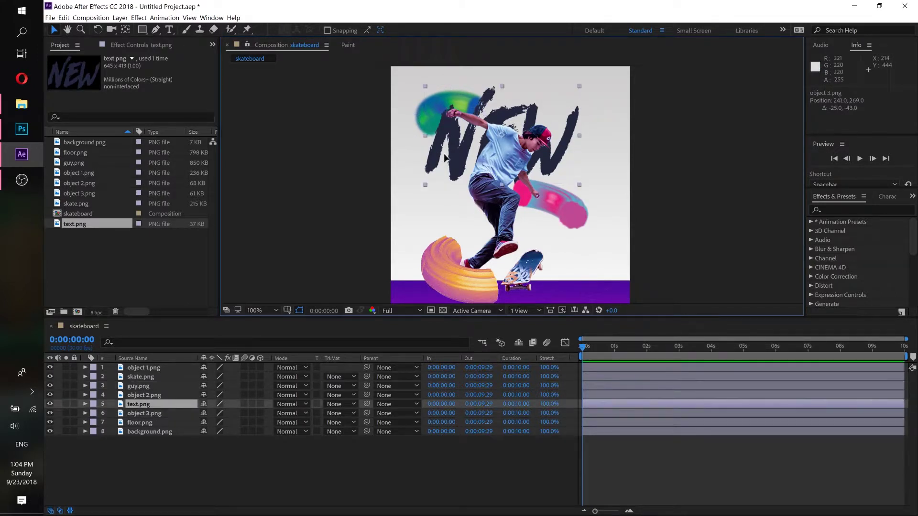
key(shift+Right)
key(shift+Right)
key(shift+Right)
drag(449, 154, 447, 154)
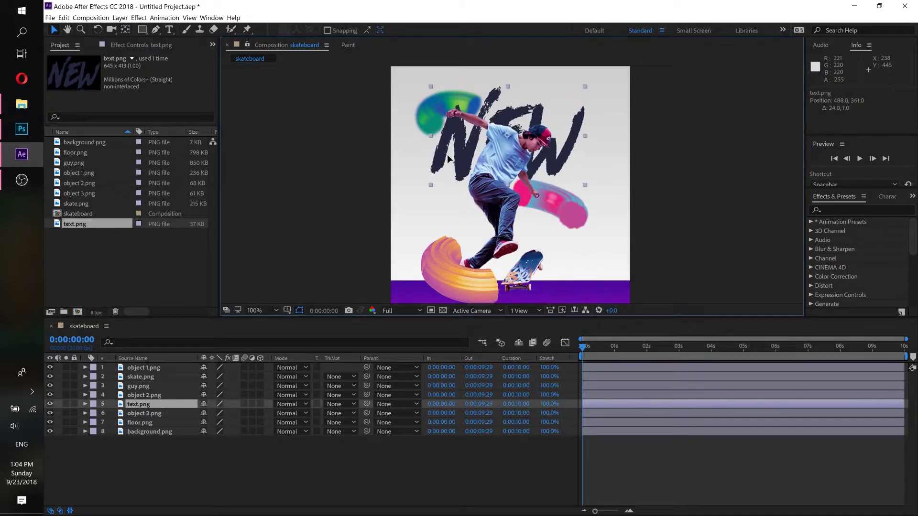
click(330, 170)
key(comma)
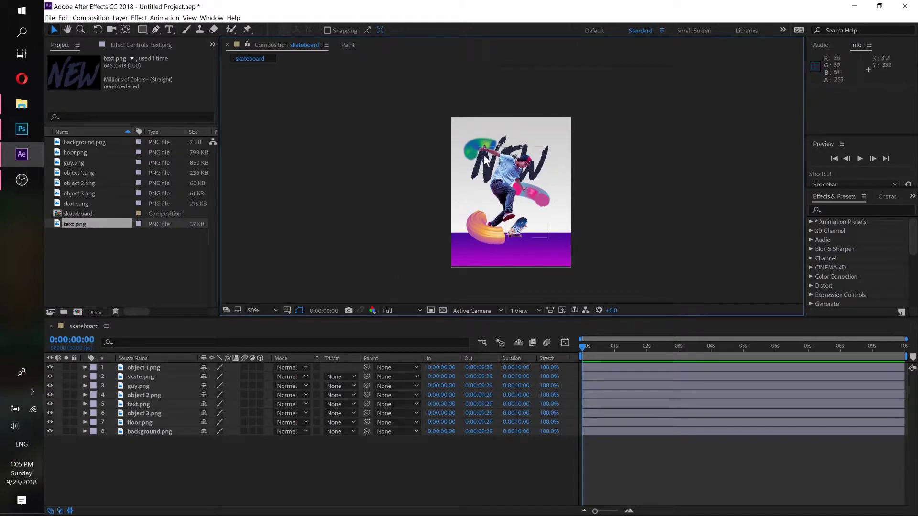
Select all layers except background and floor.
key(period)
key(comma)
drag(414, 116, 563, 253)
key(period)
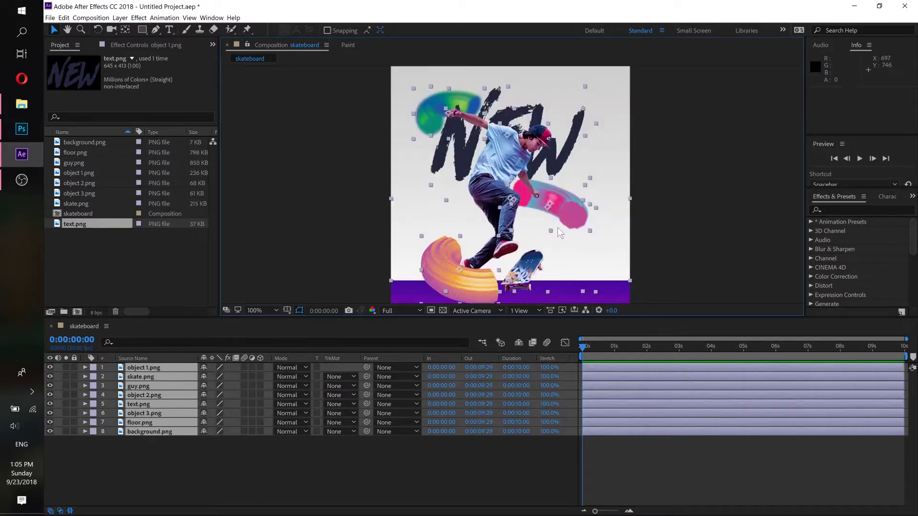
key(comma)
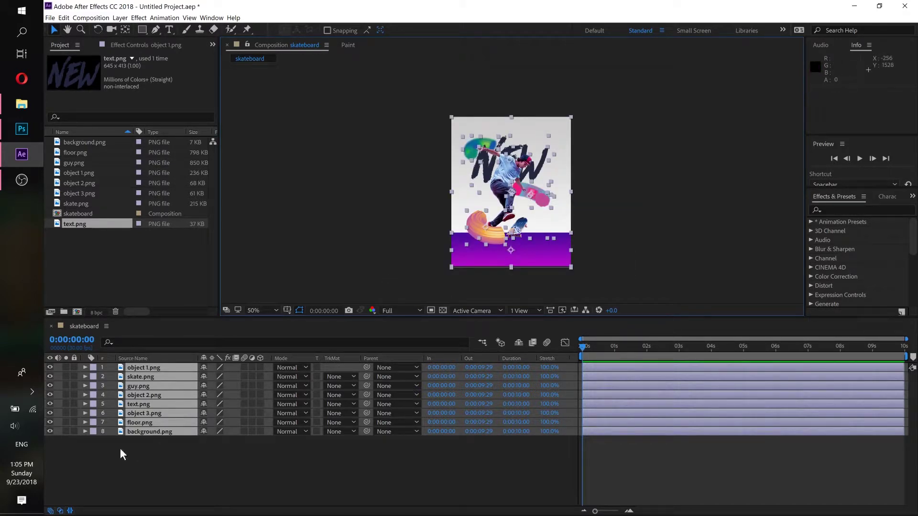
ctrl+click(156, 431)
ctrl+click(147, 423)
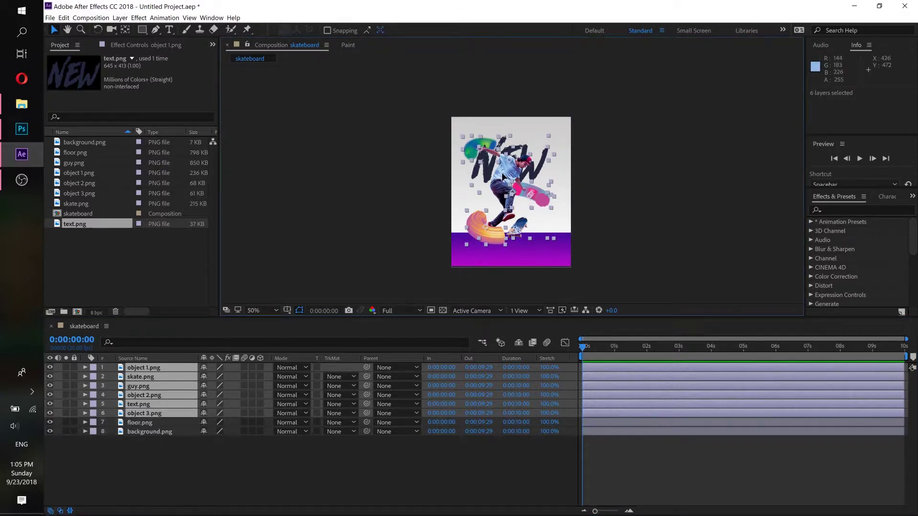
Shift the six selected layers slightly together, fine-tuning with arrow-key nudges.
drag(502, 177, 507, 177)
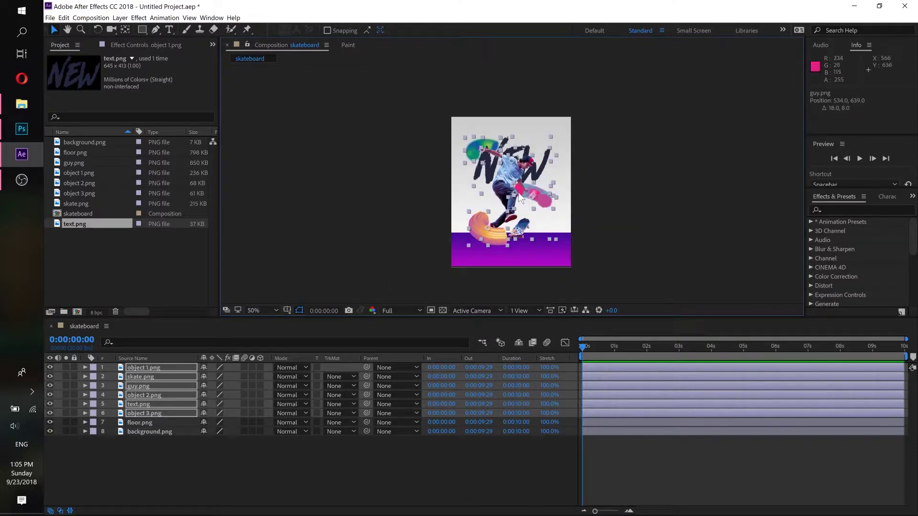
key(slash)
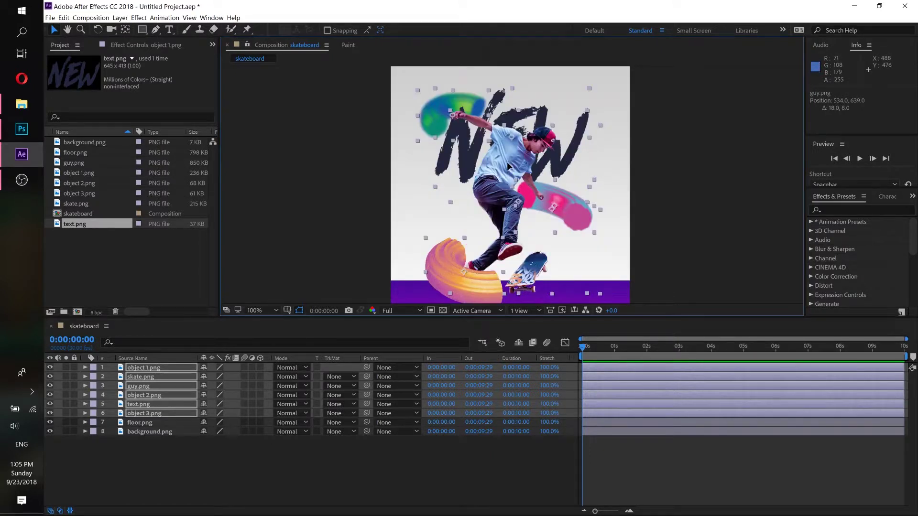
key(Up)
key(Up)
key(Up)
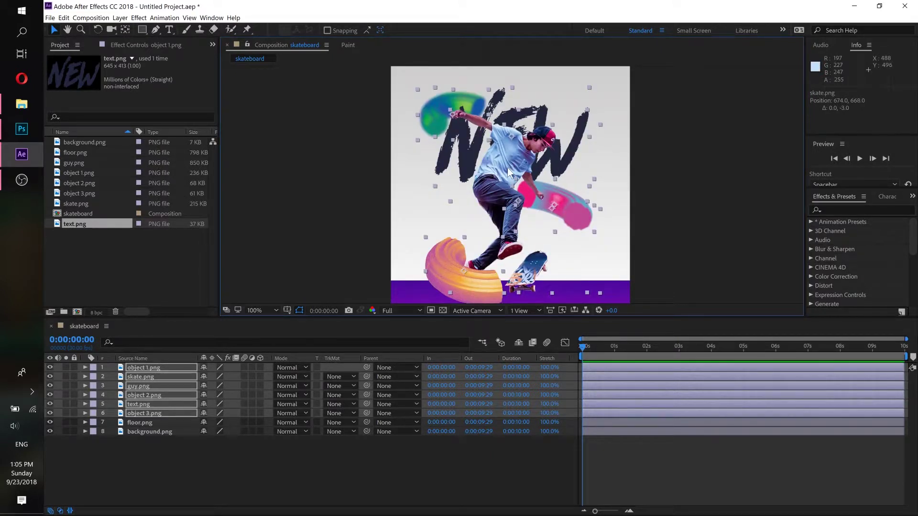
key(Right)
key(Right)
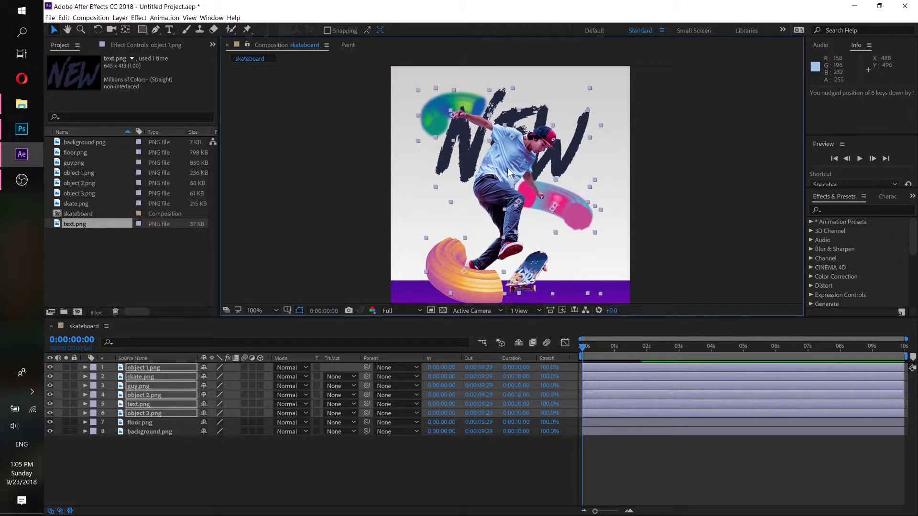
key(comma)
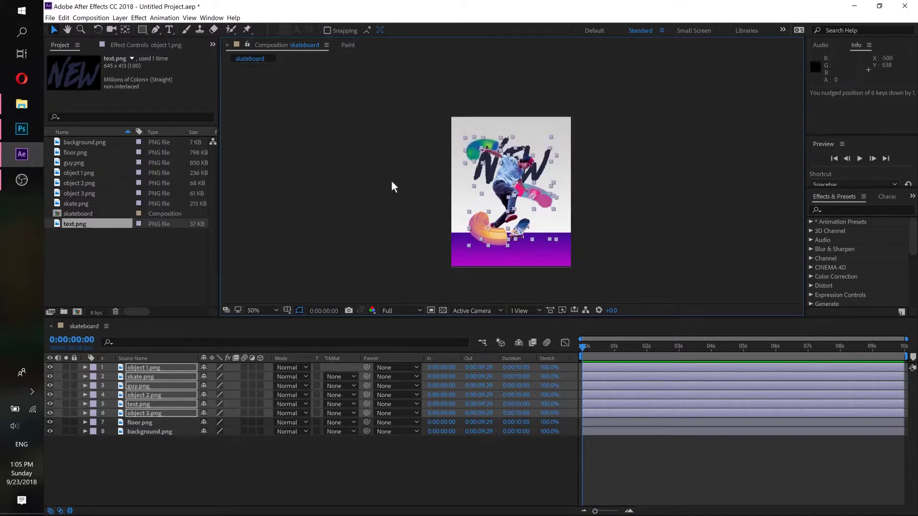
key(period)
key(comma)
Deselect the layers and compare the layout against the Photoshop design.
click(417, 188)
click(30, 127)
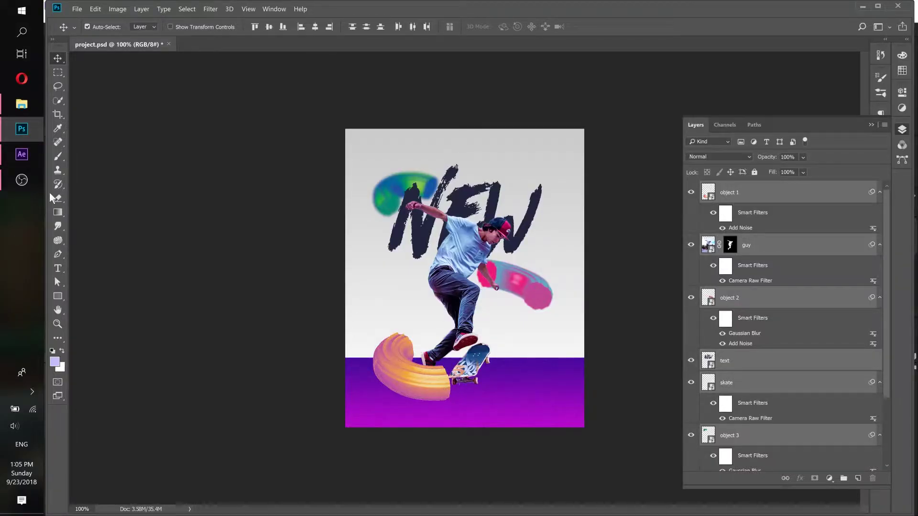
click(21, 154)
Move layers 1–6 (skater, skateboard, NEW and objects) together down toward the floor.
key(period)
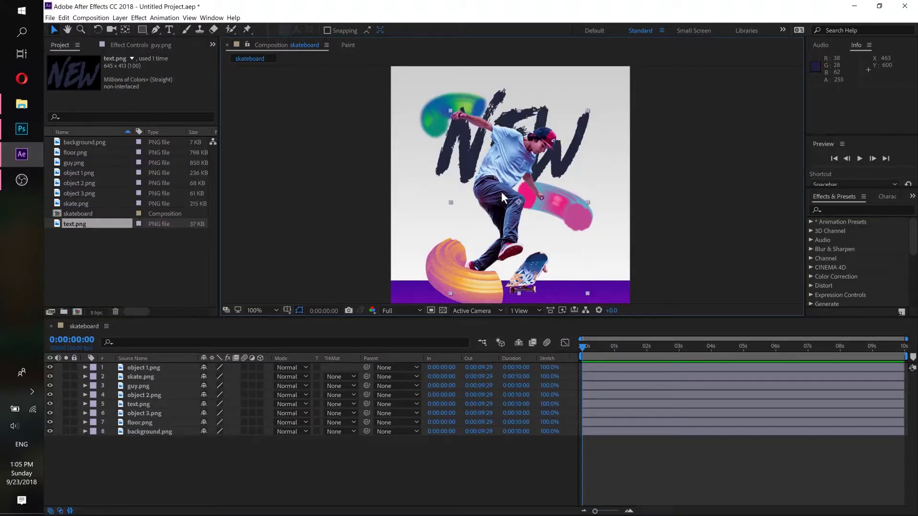
click(501, 191)
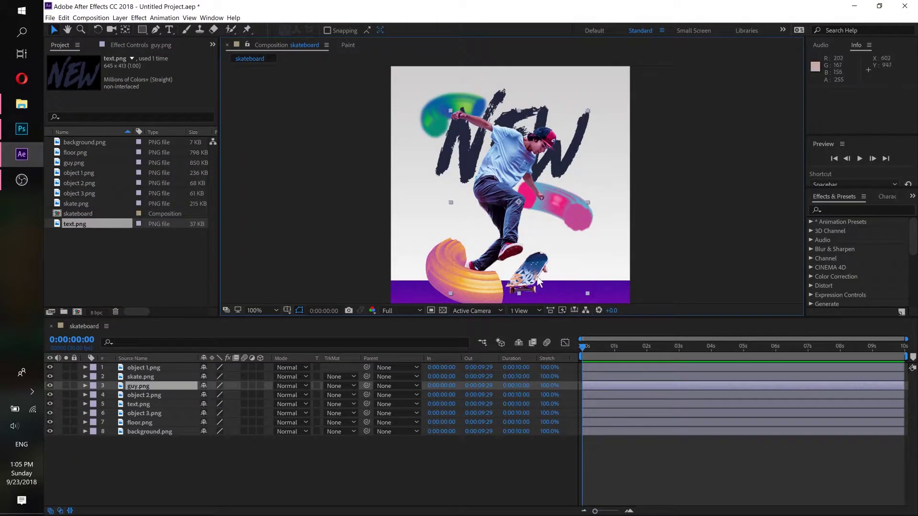
click(144, 366)
shift+click(150, 414)
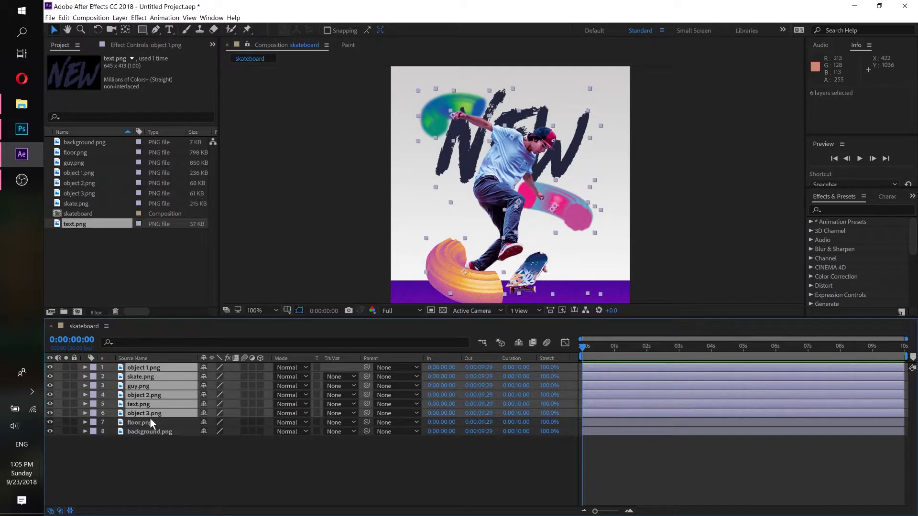
drag(501, 168, 499, 181)
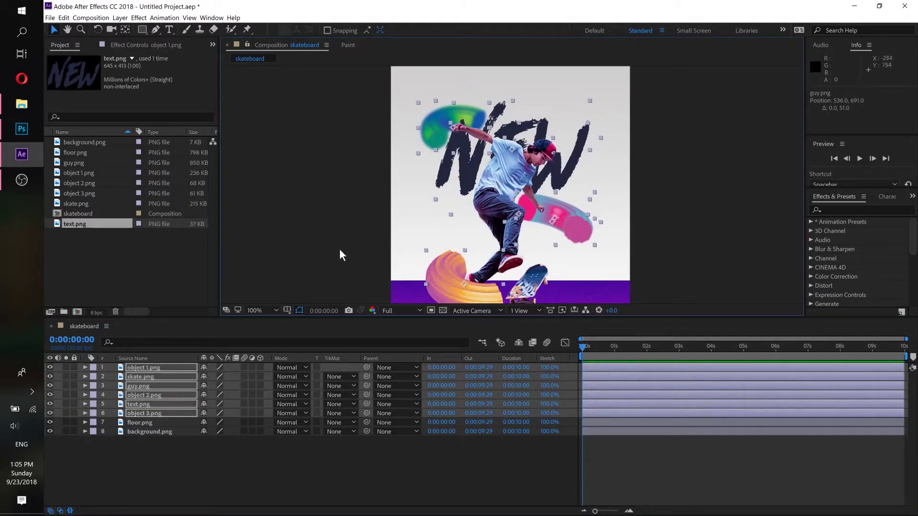
scroll(338, 205, down, 3)
drag(502, 170, 501, 176)
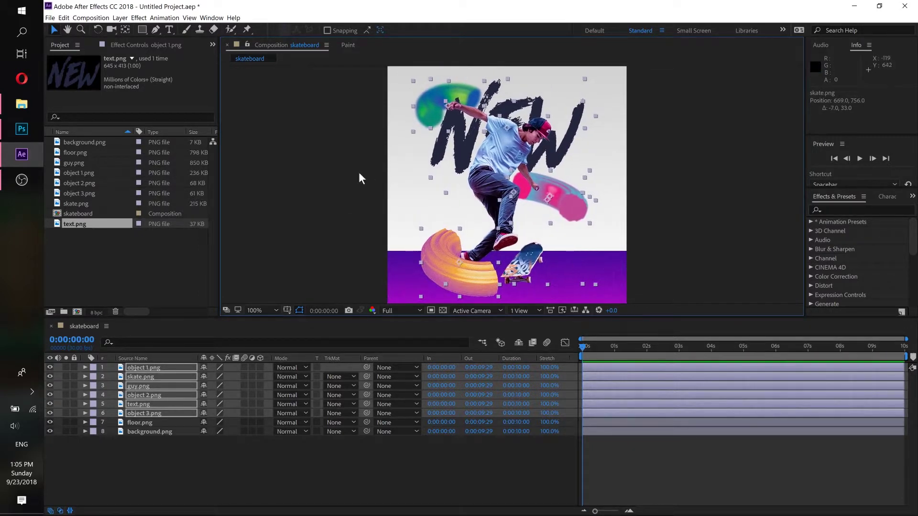
key(comma)
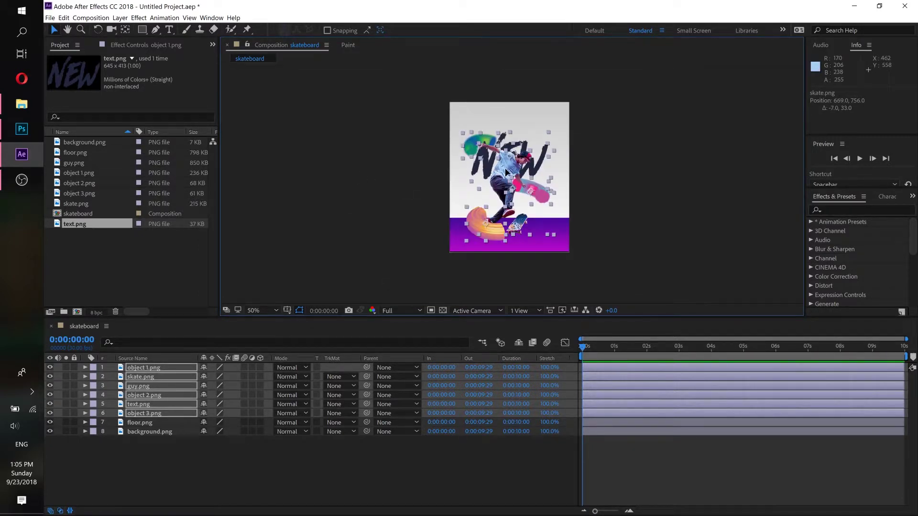
drag(506, 172, 508, 172)
Raise the NEW text alone higher in the poster, then check the layout at 100% and 50% zoom.
click(507, 172)
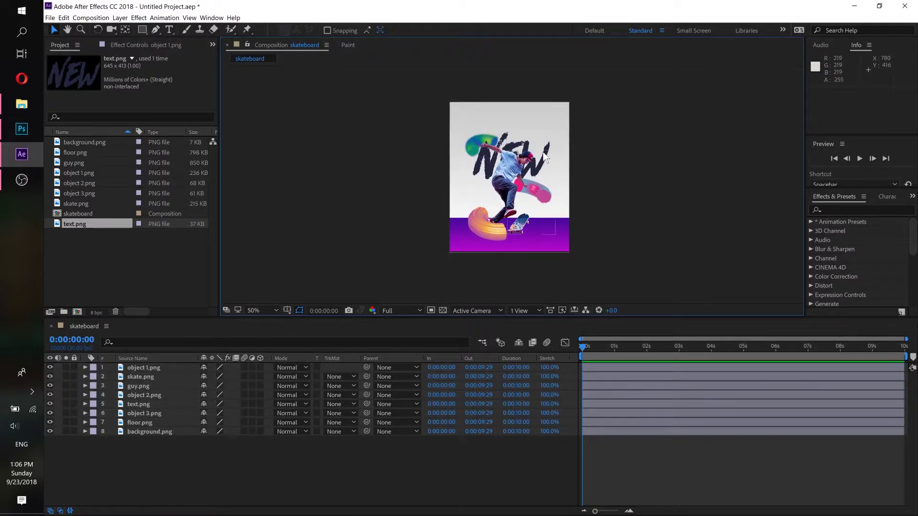
click(509, 145)
mouse_move(503, 152)
mouse_down()
mouse_move(502, 127)
mouse_move(467, 136)
mouse_up()
key(ctrl+shift+a)
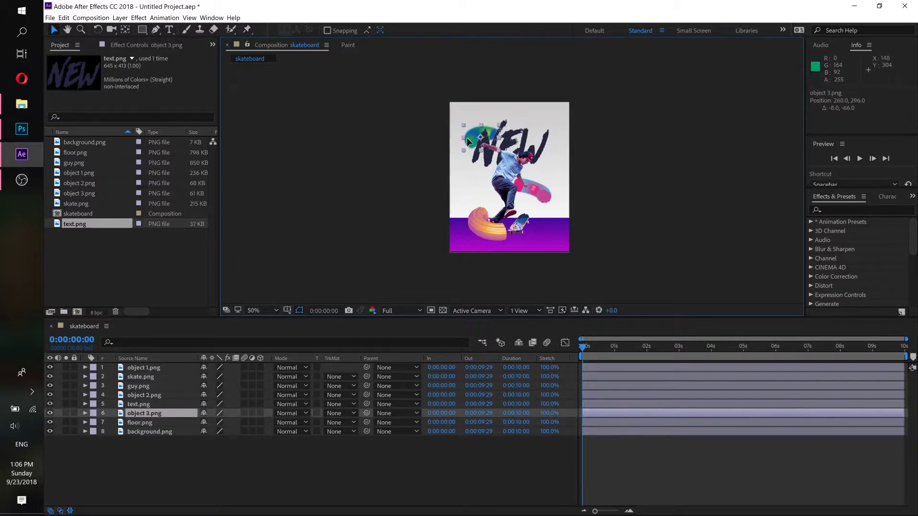
key(slash)
right_click(653, 218)
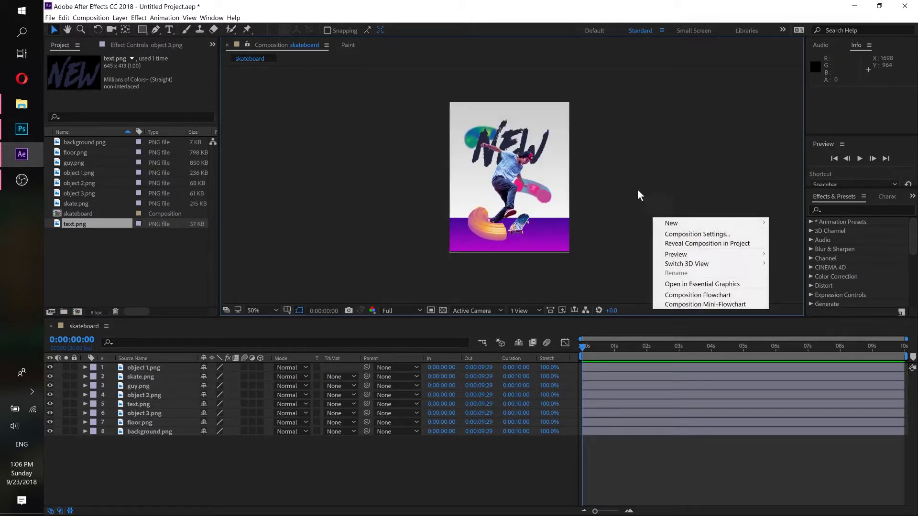
key(Escape)
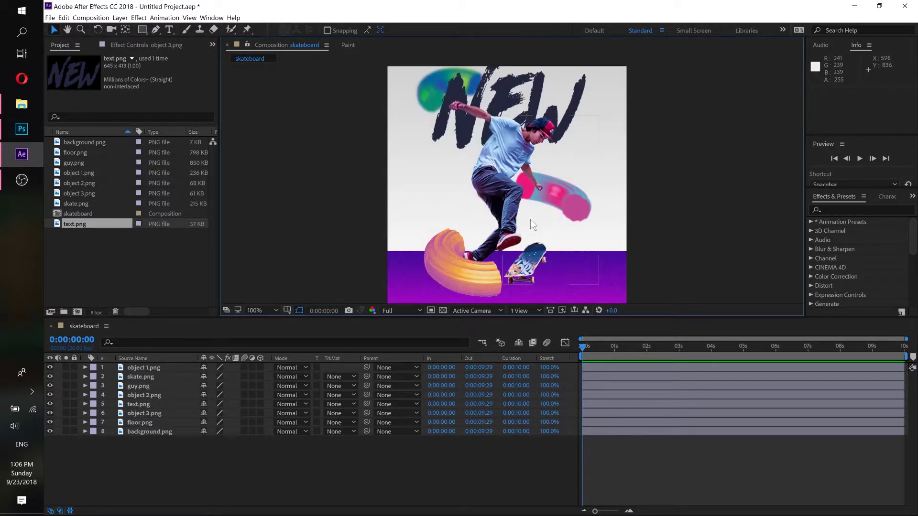
key(comma)
key(comma)
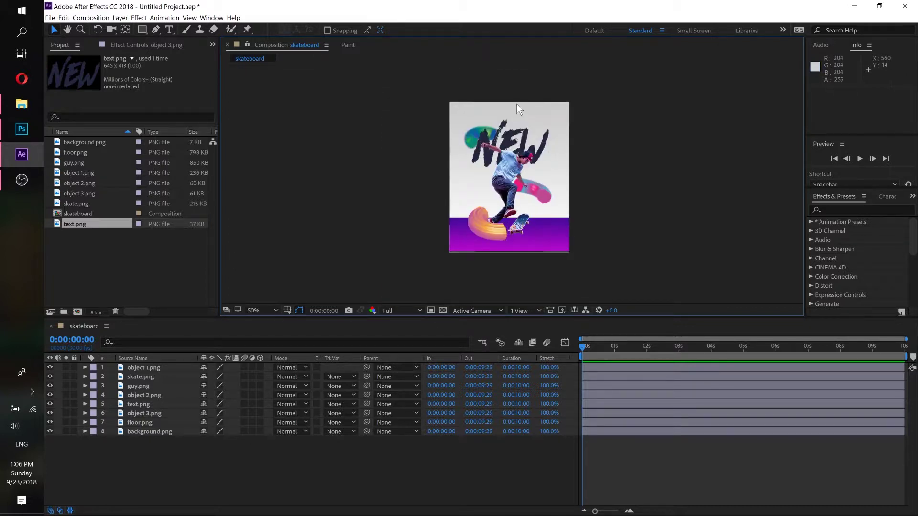
key(period)
key(period)
key(comma)
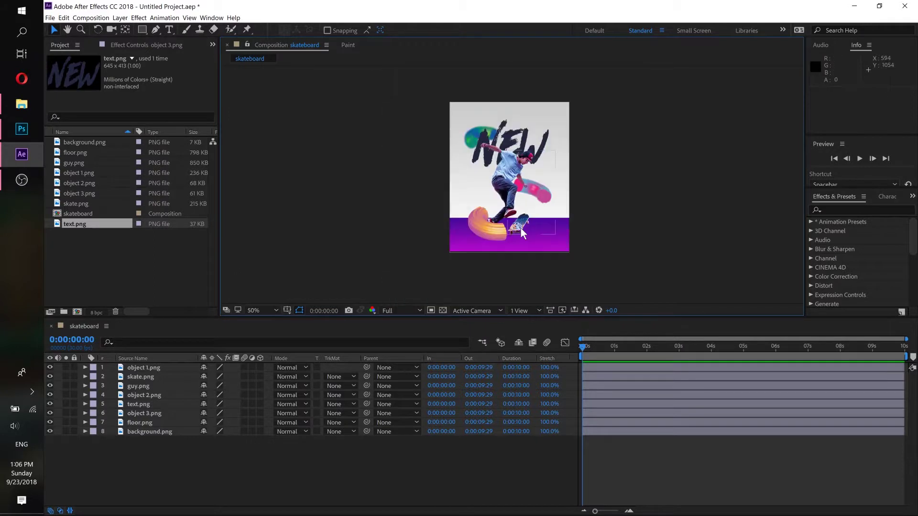
Add a starting Position keyframe of 500, 1115 to floor.png at 0 seconds.
click(556, 241)
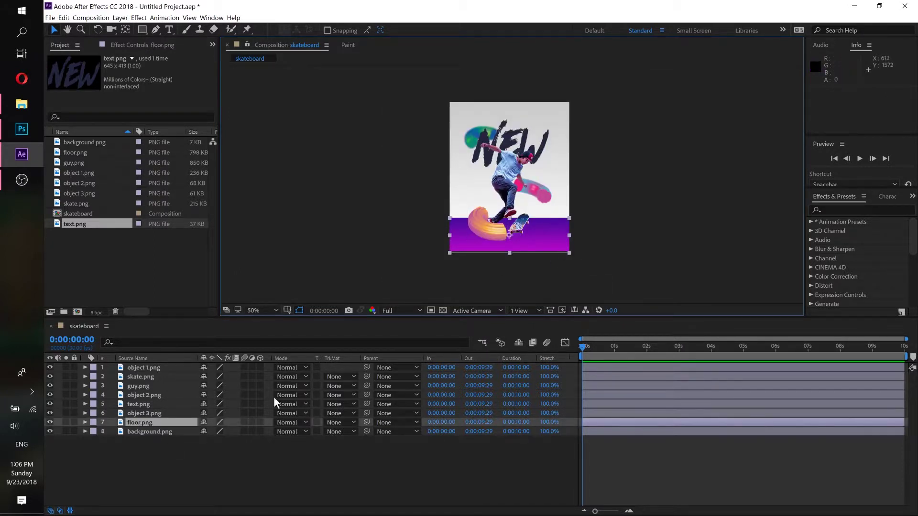
click(84, 423)
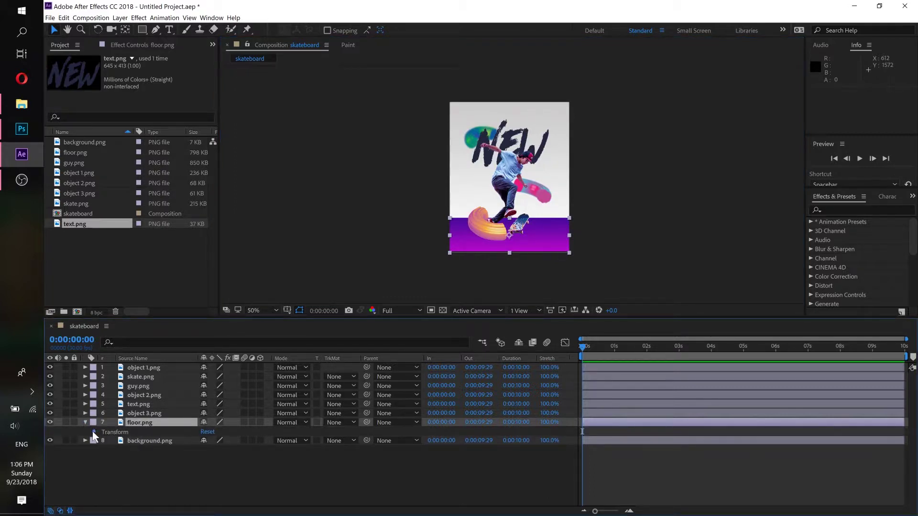
click(94, 432)
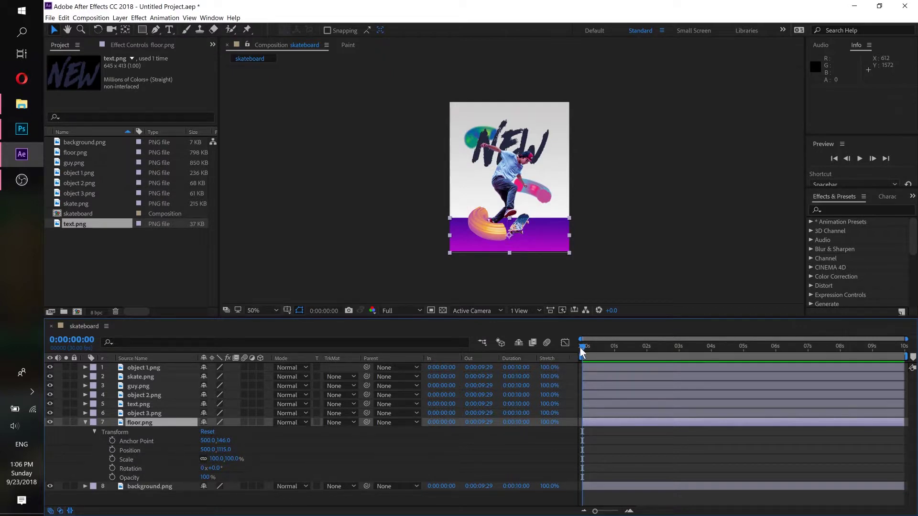
drag(580, 348, 572, 351)
click(112, 451)
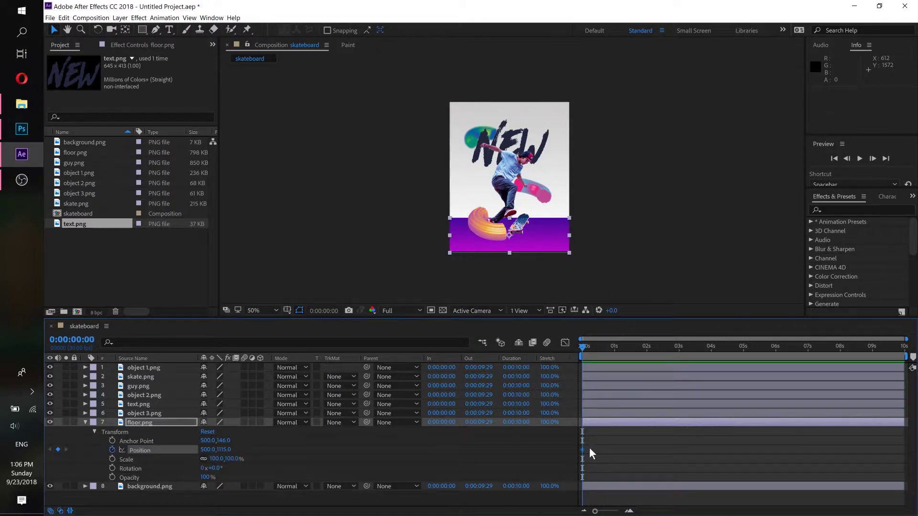
mouse_move(584, 346)
mouse_down()
mouse_move(595, 347)
mouse_move(570, 346)
mouse_up()
At 5 seconds, drag the floor down to 500, 1281, then scrub the timeline to preview the slide.
drag(584, 343, 711, 352)
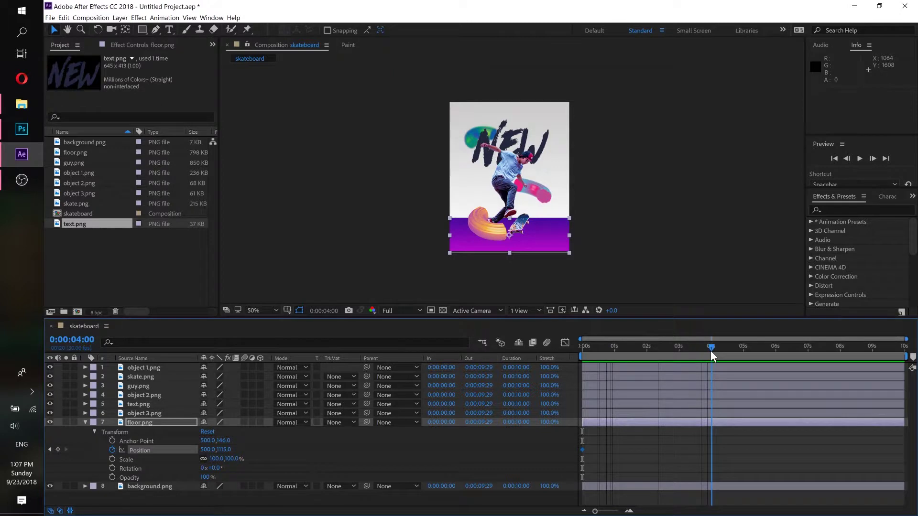
drag(711, 351, 743, 348)
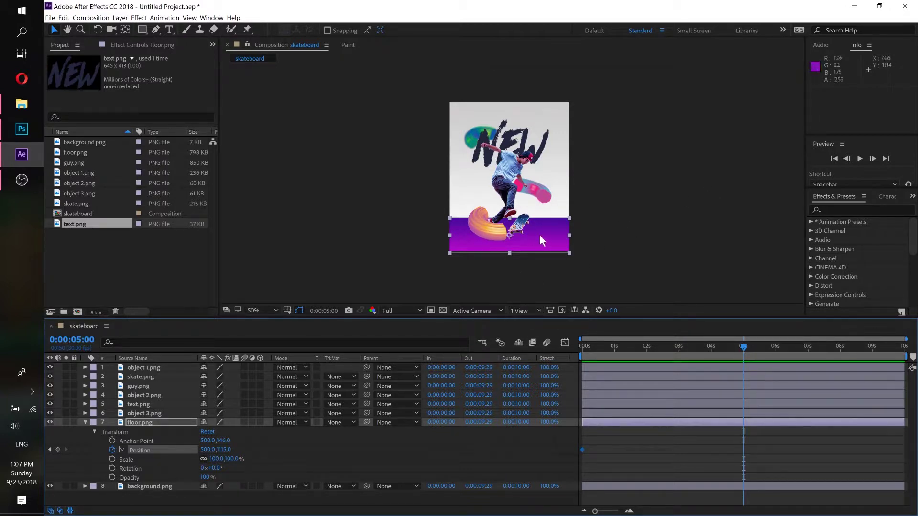
drag(545, 232, 545, 252)
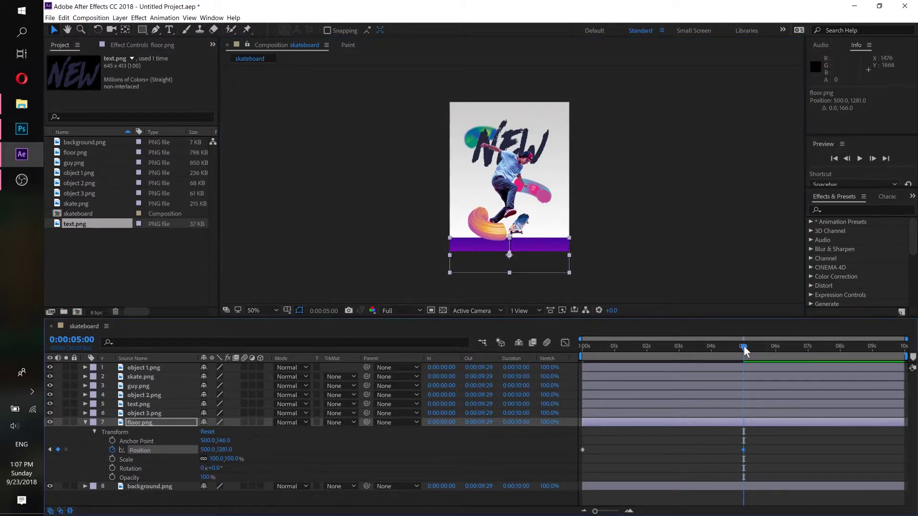
drag(744, 349, 535, 343)
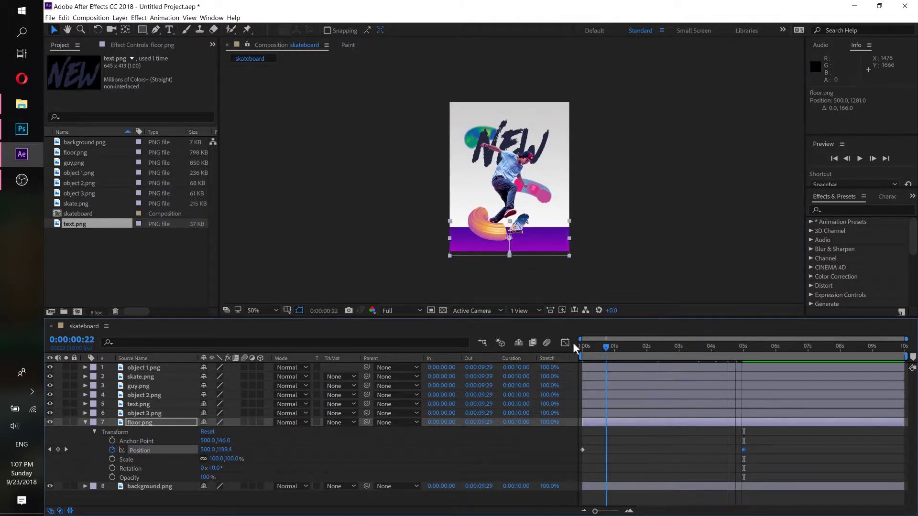
drag(611, 345, 734, 345)
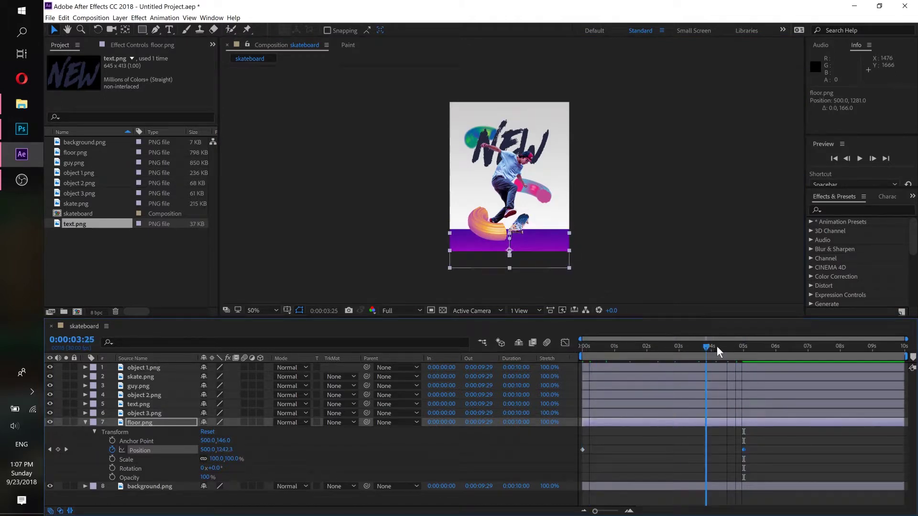
drag(679, 347, 535, 354)
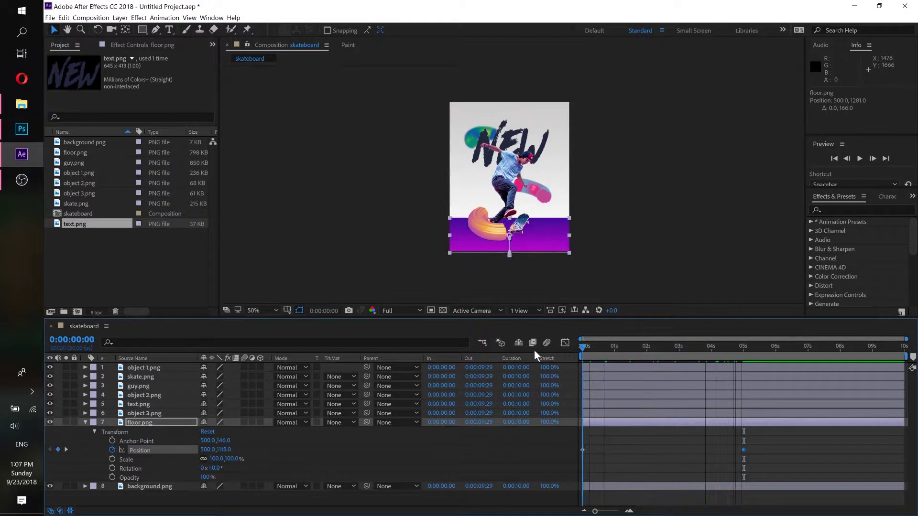
drag(662, 354, 743, 354)
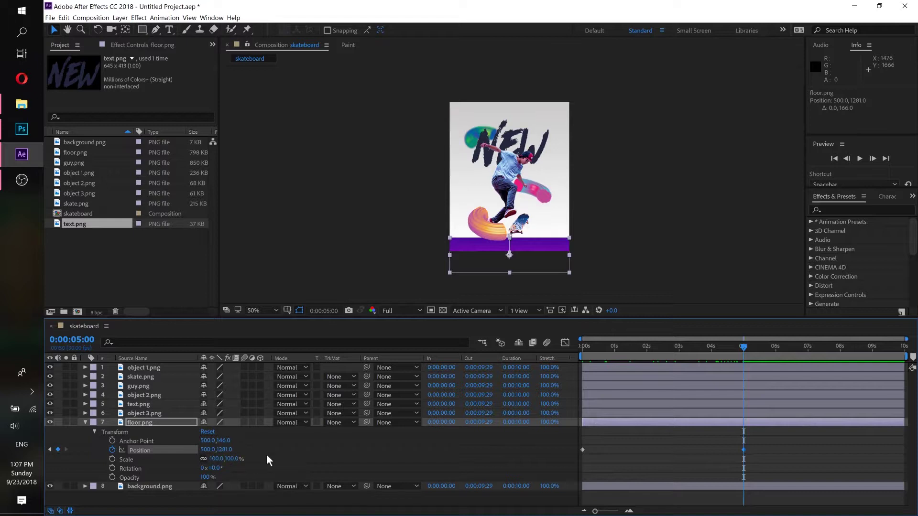
drag(655, 347, 538, 342)
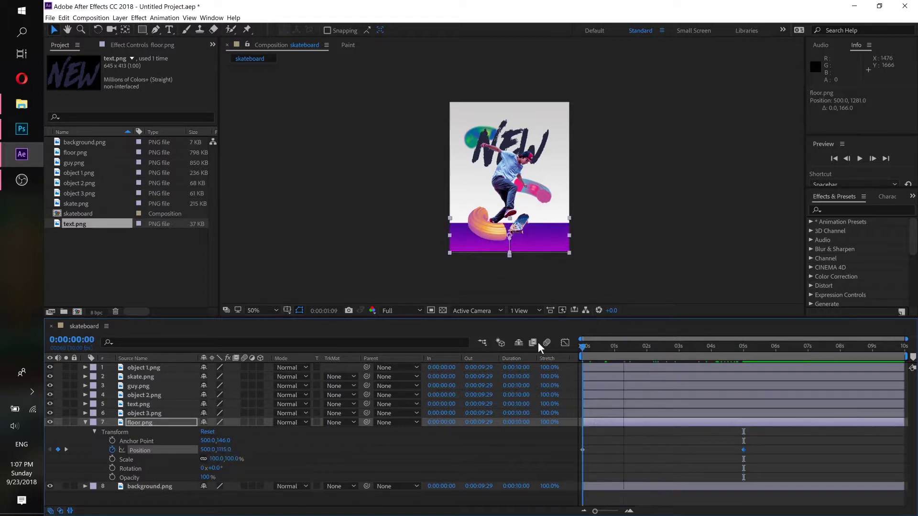
click(224, 449)
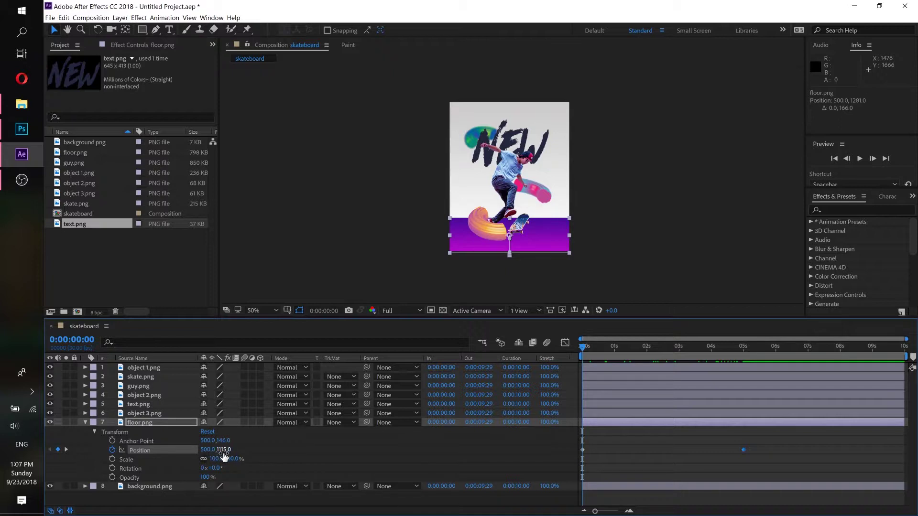
click(227, 450)
key(Return)
click(498, 181)
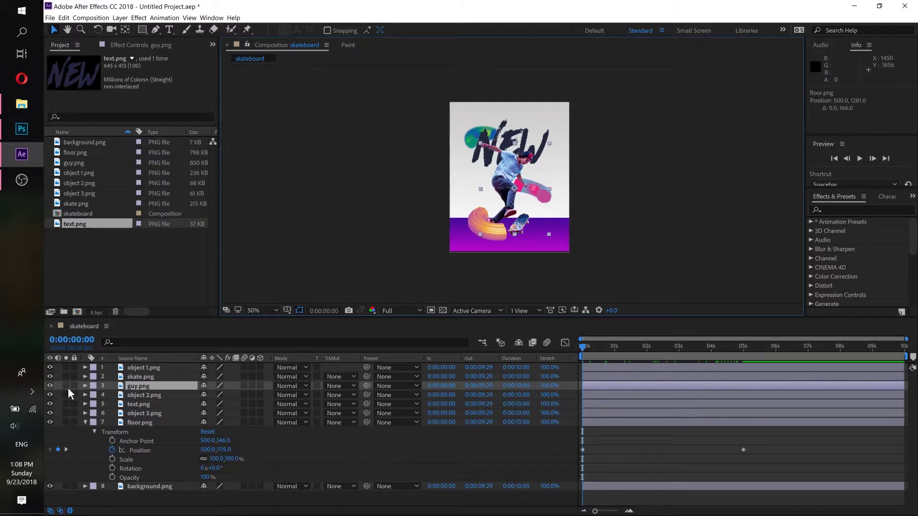
Set a starting Position keyframe of 543, 724 on guy.png at 0 seconds.
click(85, 385)
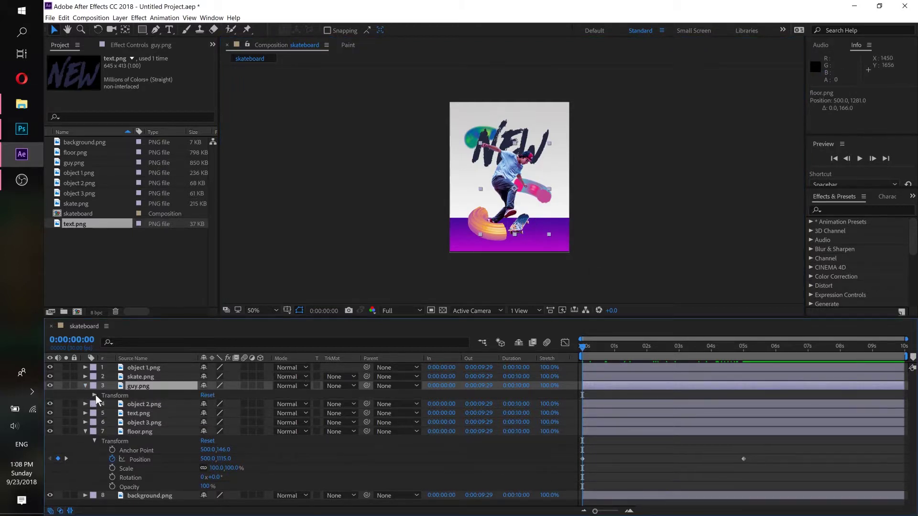
click(94, 396)
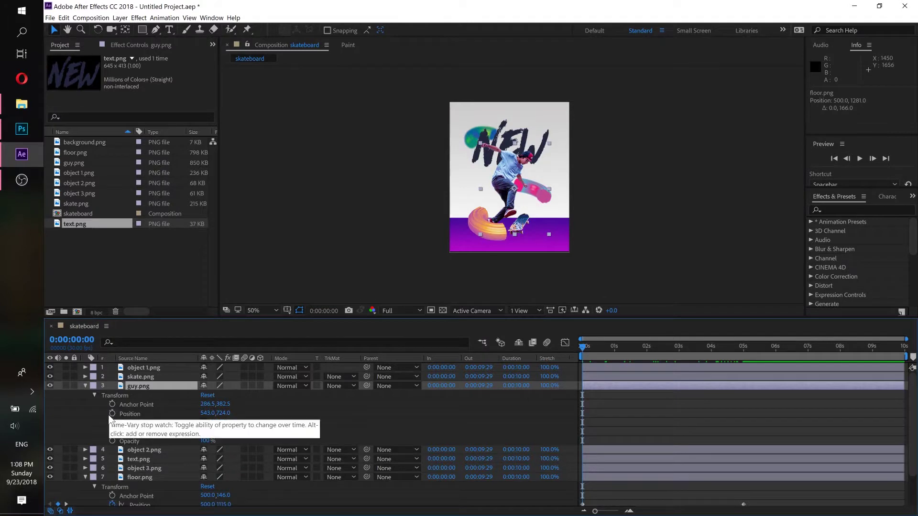
click(111, 414)
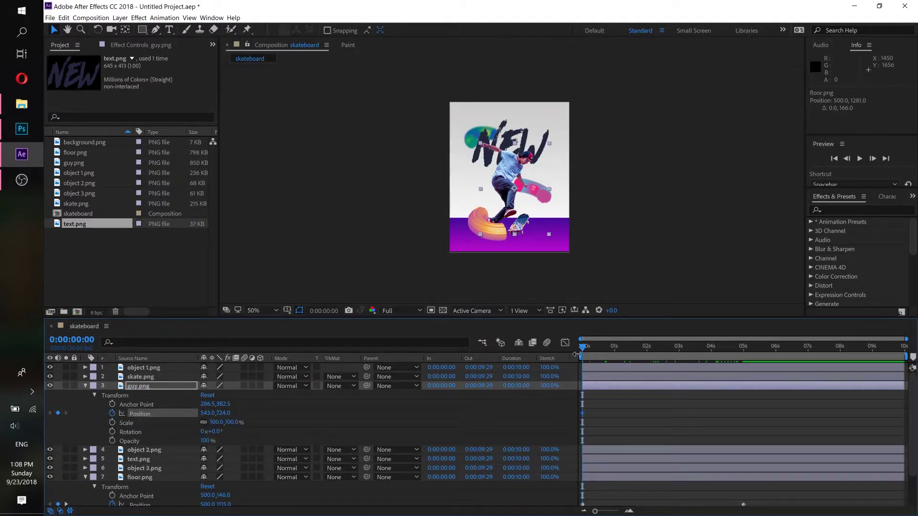
Place the playhead at exactly 0:00:05:00, zooming the timeline in to line it up.
drag(582, 346, 715, 346)
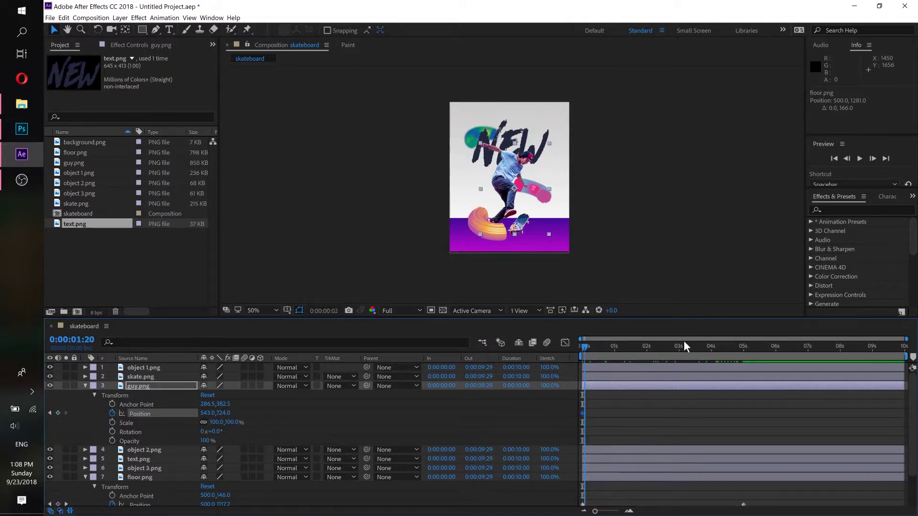
click(744, 346)
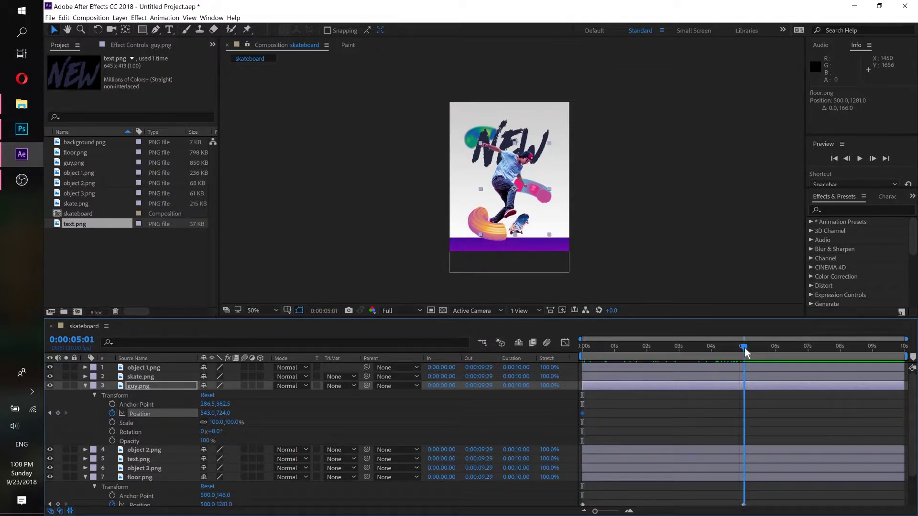
click(743, 348)
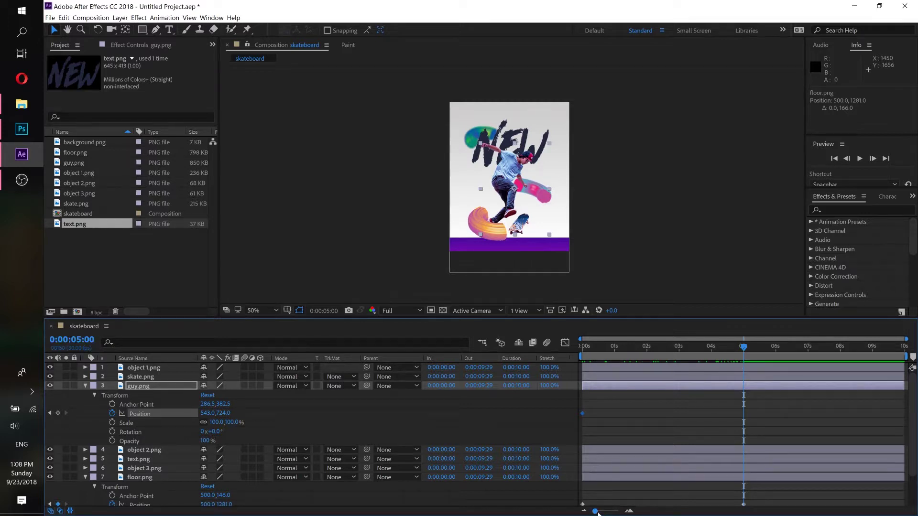
drag(598, 513, 616, 511)
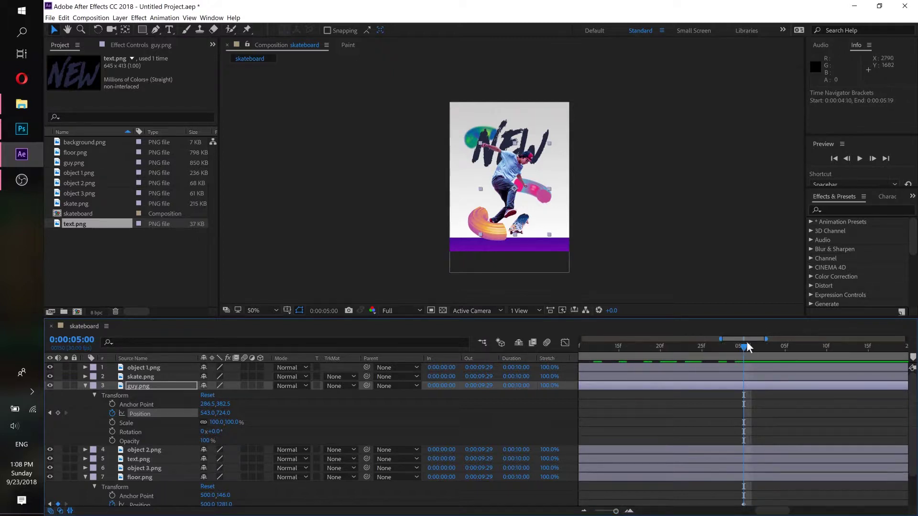
drag(739, 349, 744, 353)
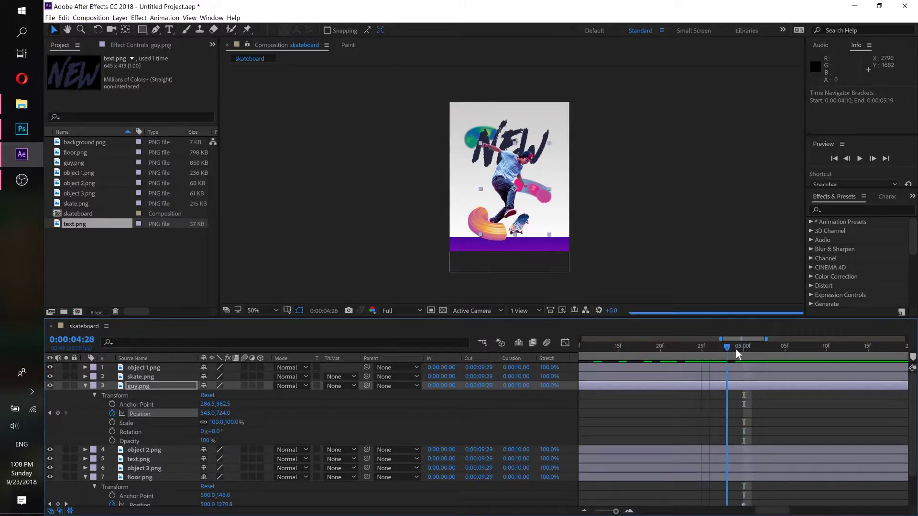
drag(616, 511, 593, 511)
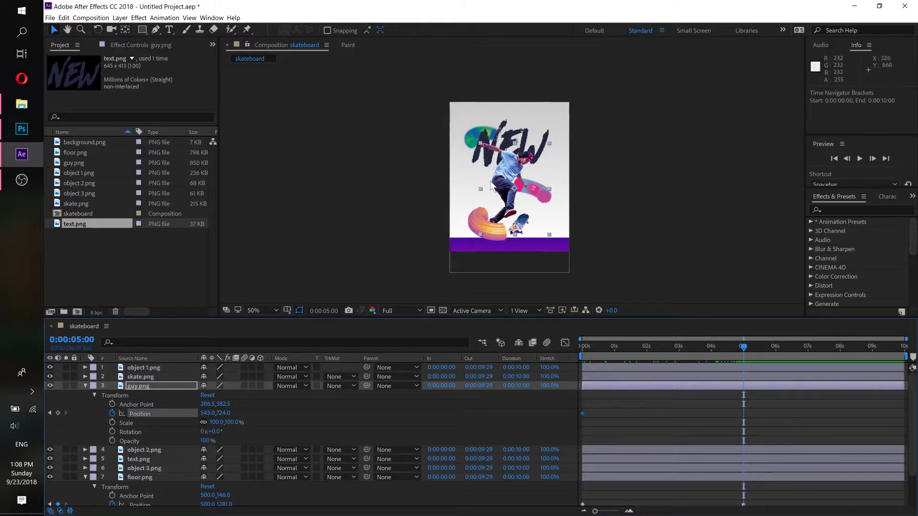
Raise the skater to 543, 584 at 5 seconds, then scrub back to 0s to preview the rise.
drag(499, 184, 499, 169)
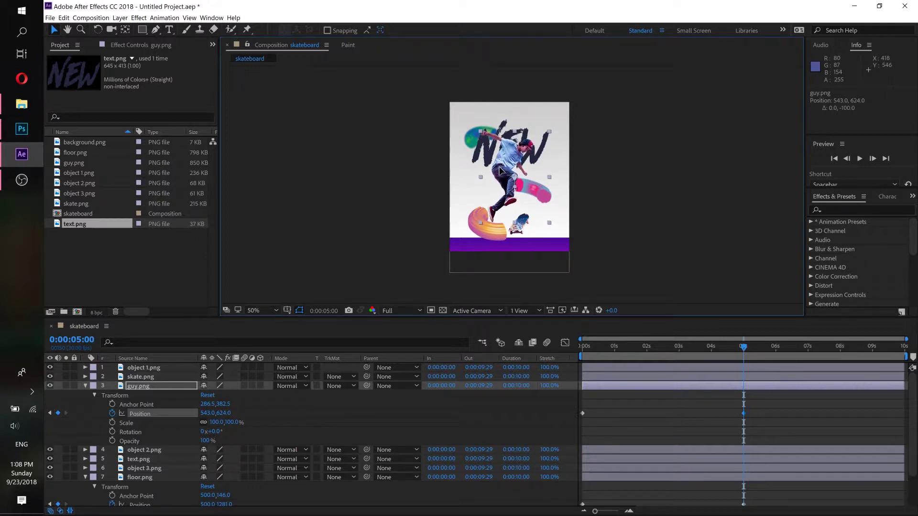
drag(500, 170, 500, 166)
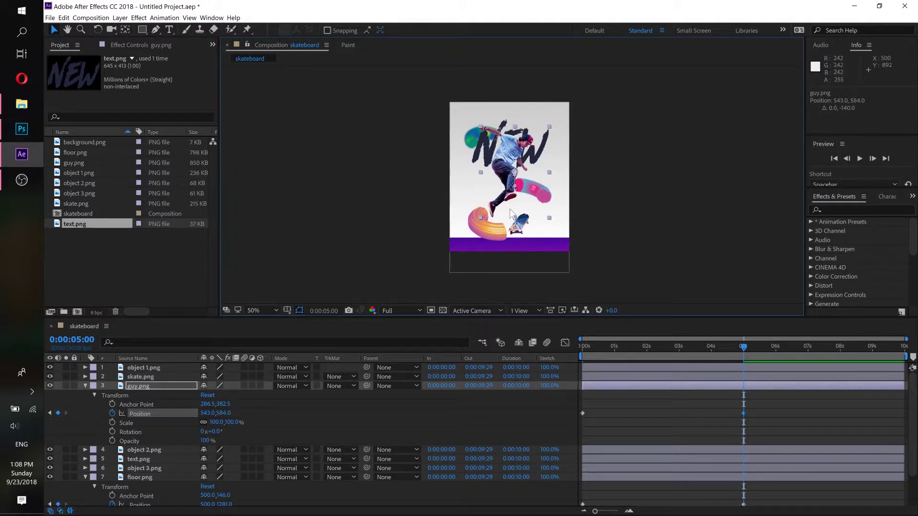
scroll(515, 204, up, 2)
scroll(515, 200, up, 2)
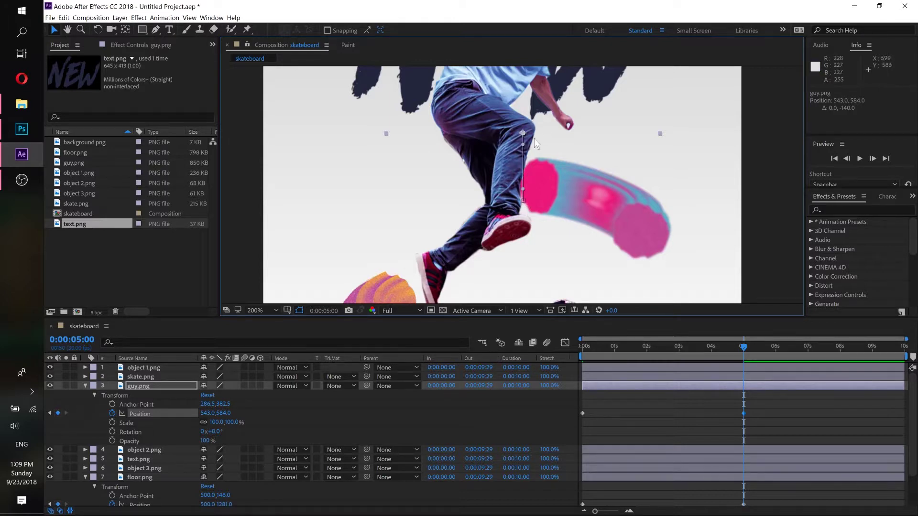
scroll(504, 160, down, 3)
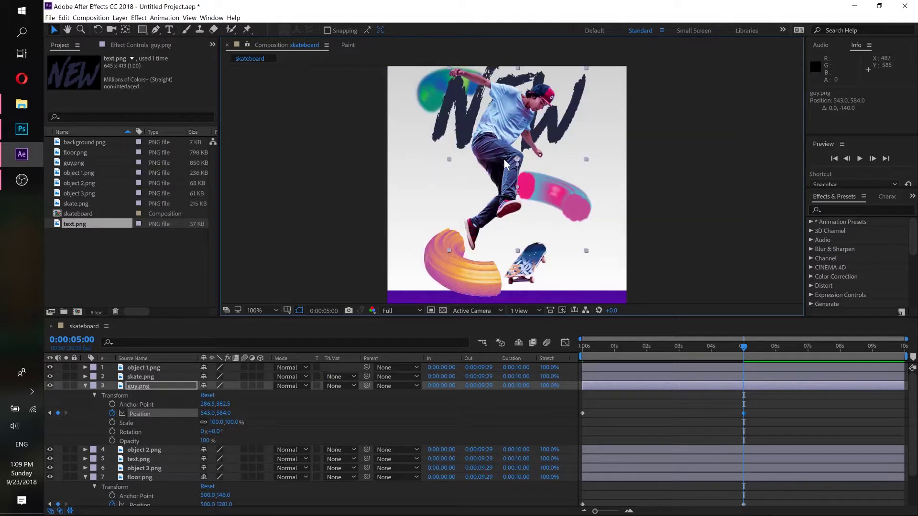
scroll(505, 164, down, 3)
scroll(504, 160, up, 2)
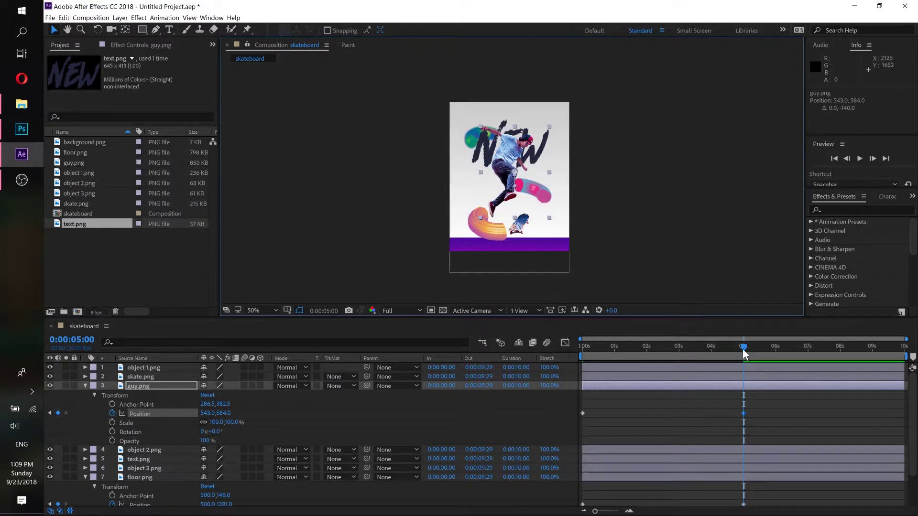
mouse_move(742, 348)
mouse_down()
mouse_move(570, 355)
mouse_move(745, 352)
mouse_up()
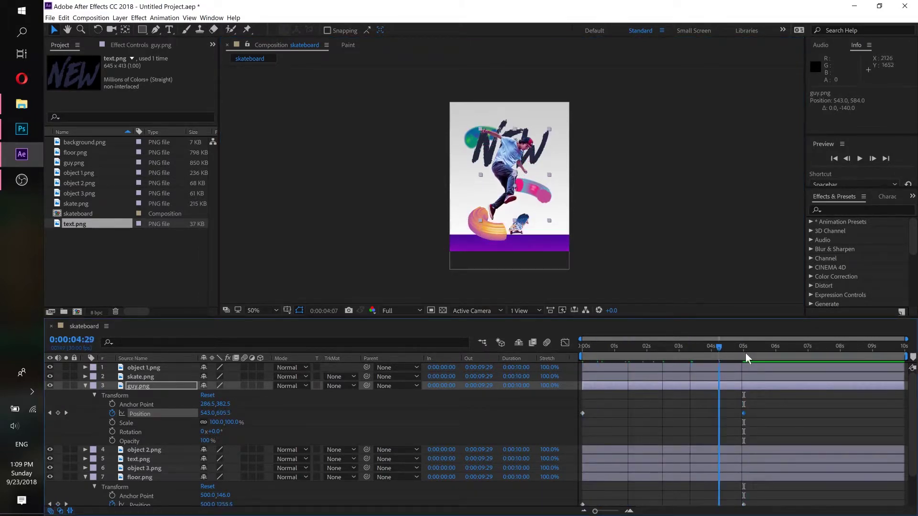
drag(745, 353, 582, 359)
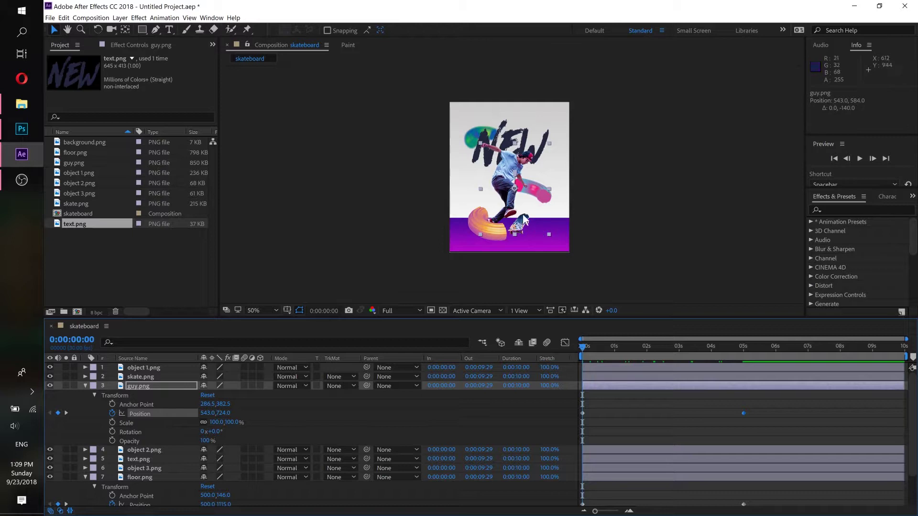
Keyframe skate.png's Position at 683, 756 at 0s and raise it to 683, 570 at 5s.
click(519, 228)
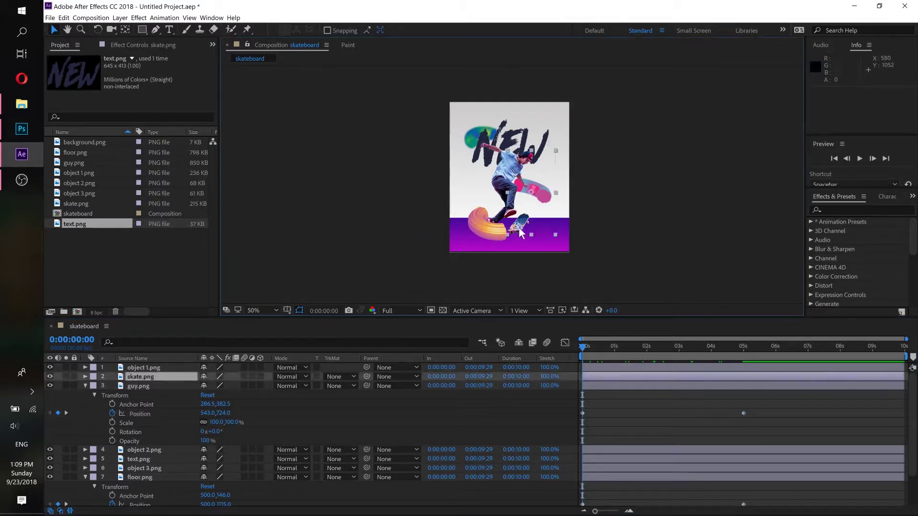
click(84, 377)
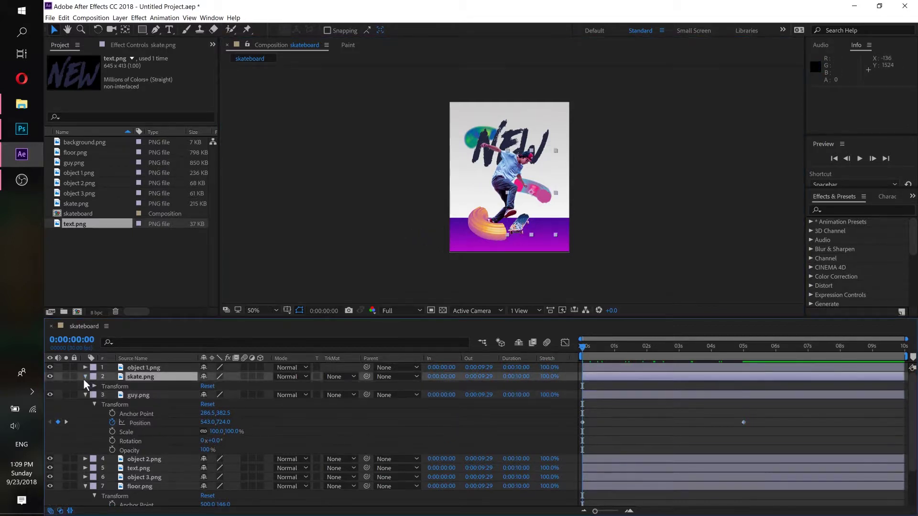
click(94, 386)
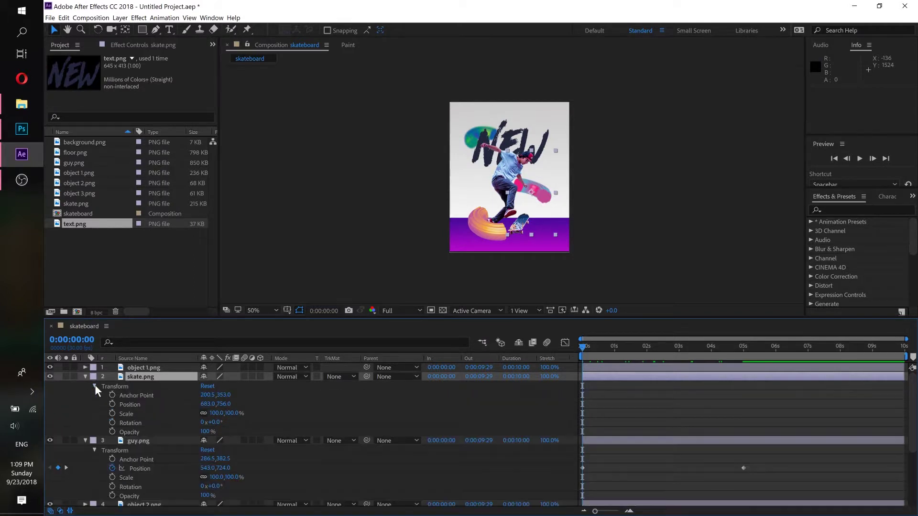
click(111, 404)
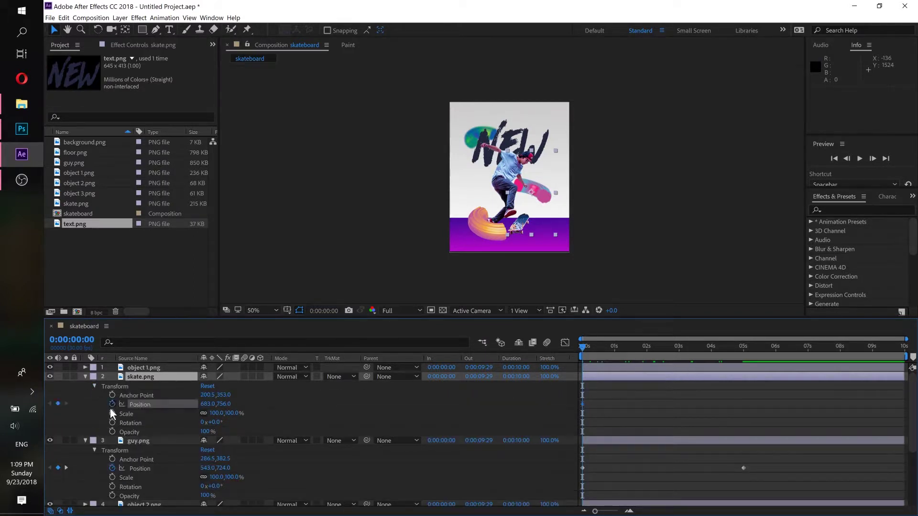
click(743, 347)
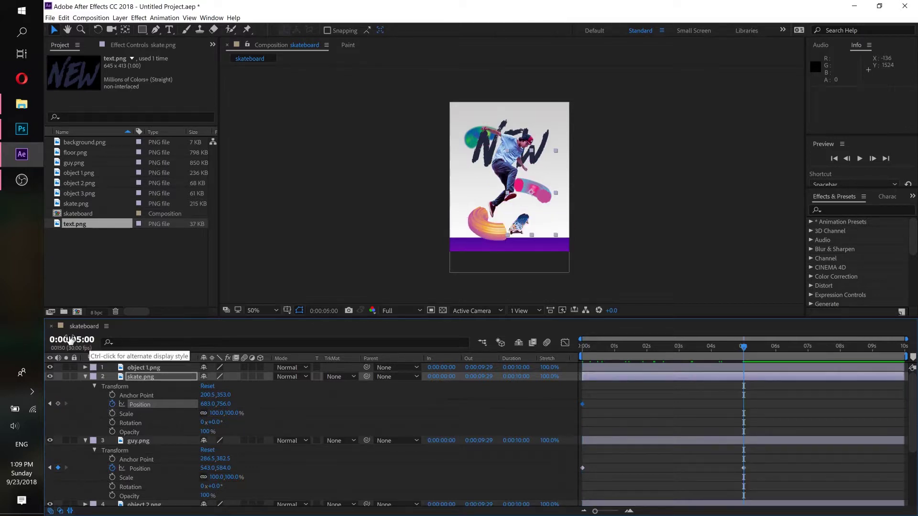
scroll(529, 223, up, 2)
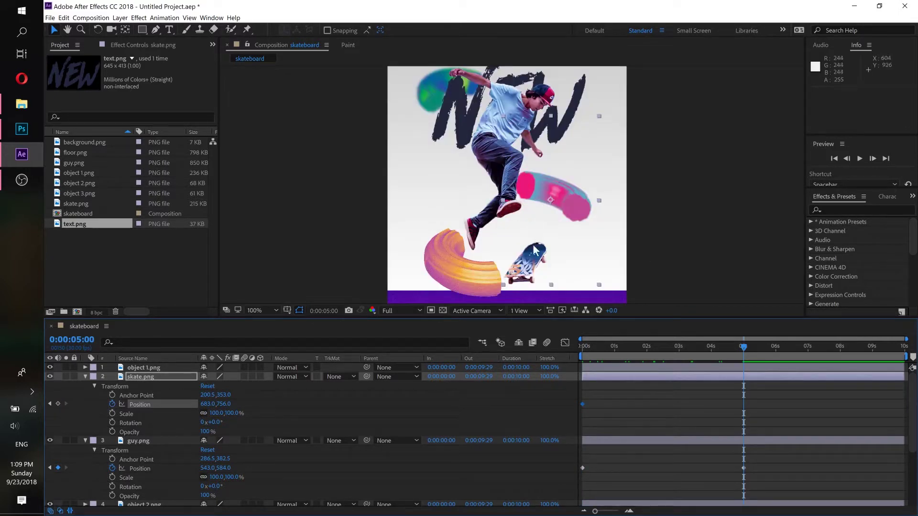
drag(536, 265, 536, 214)
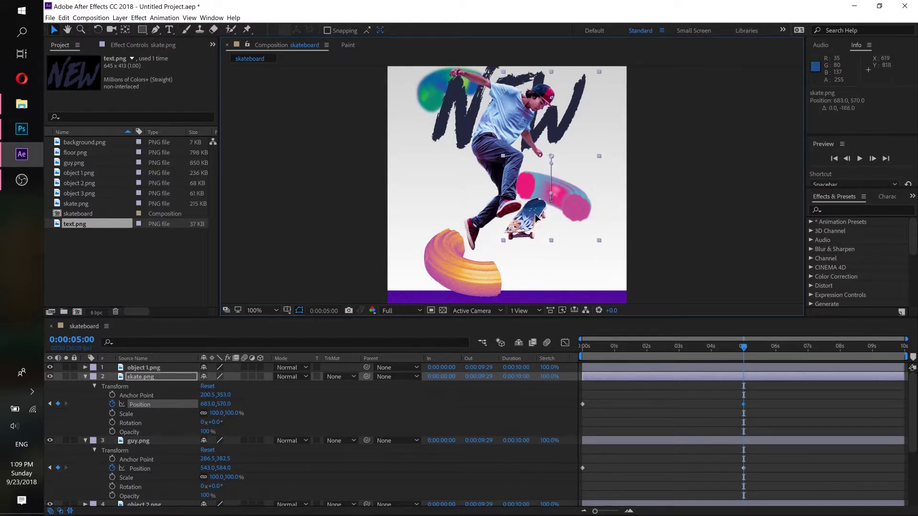
Preview the skateboard rising, then collapse the skate, guy and floor layer properties.
key(comma)
key(comma)
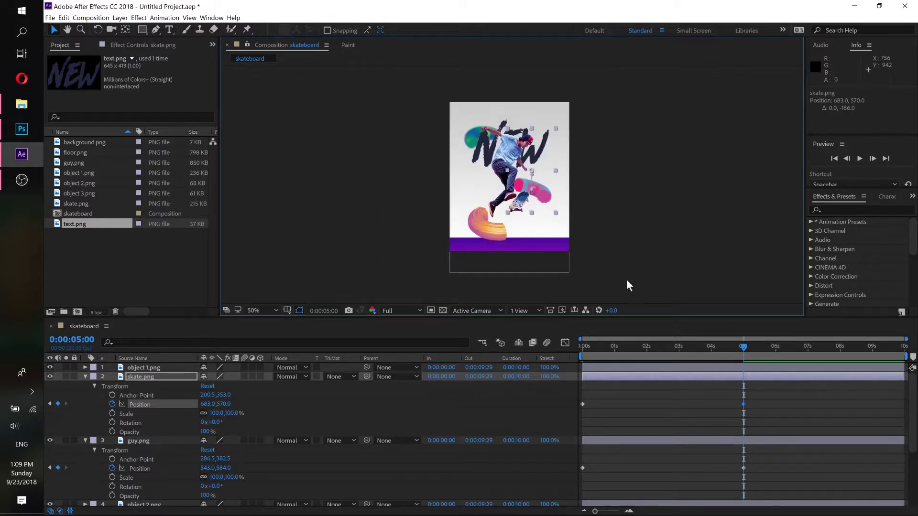
drag(703, 348, 551, 348)
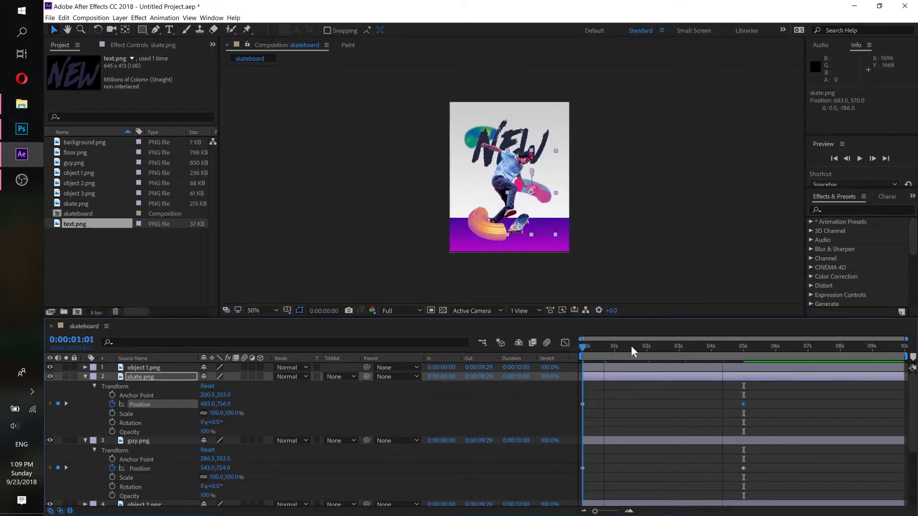
drag(631, 346, 736, 343)
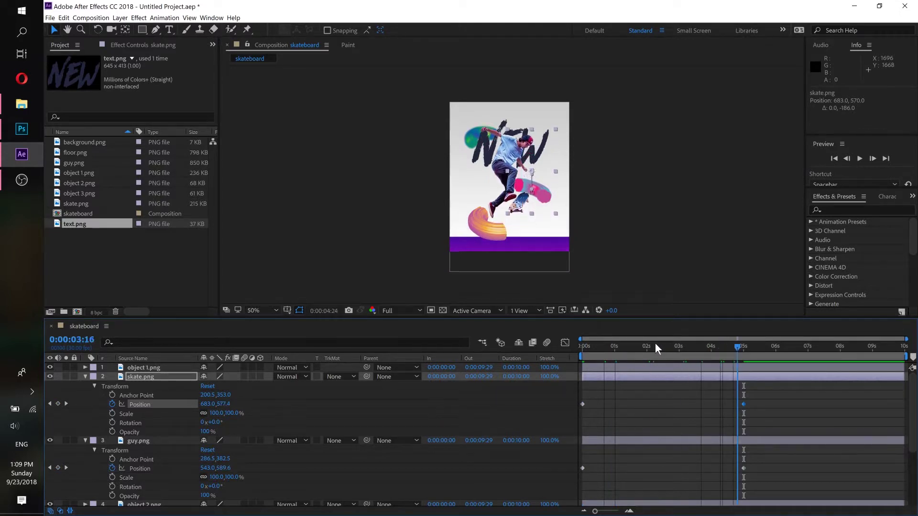
drag(655, 343, 580, 340)
click(483, 229)
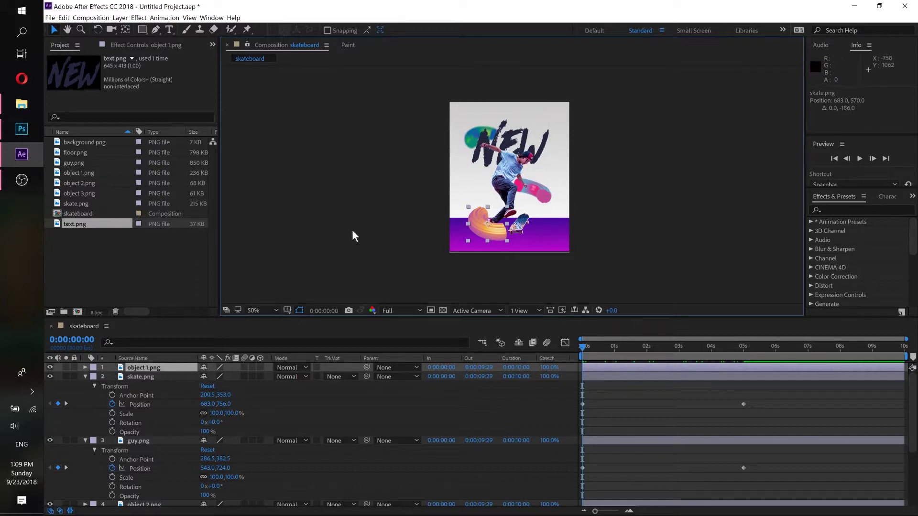
click(87, 377)
click(87, 377)
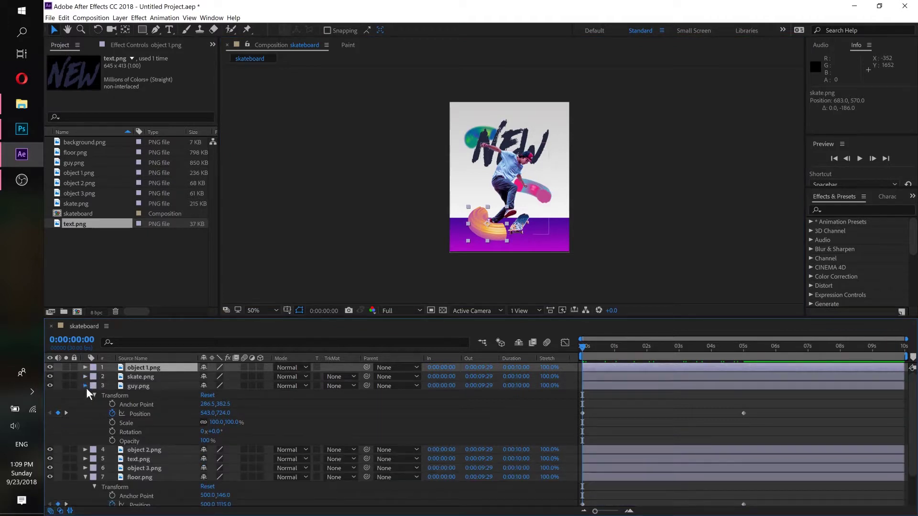
click(86, 387)
click(86, 422)
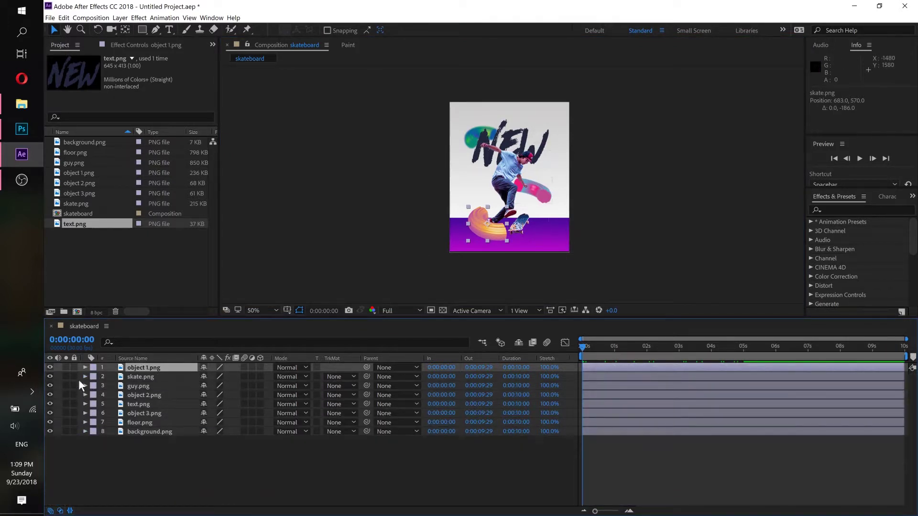
Keyframe object 1.png from 315, 1017 at 0s up to 315, 892 at 5s, then collapse it.
click(85, 367)
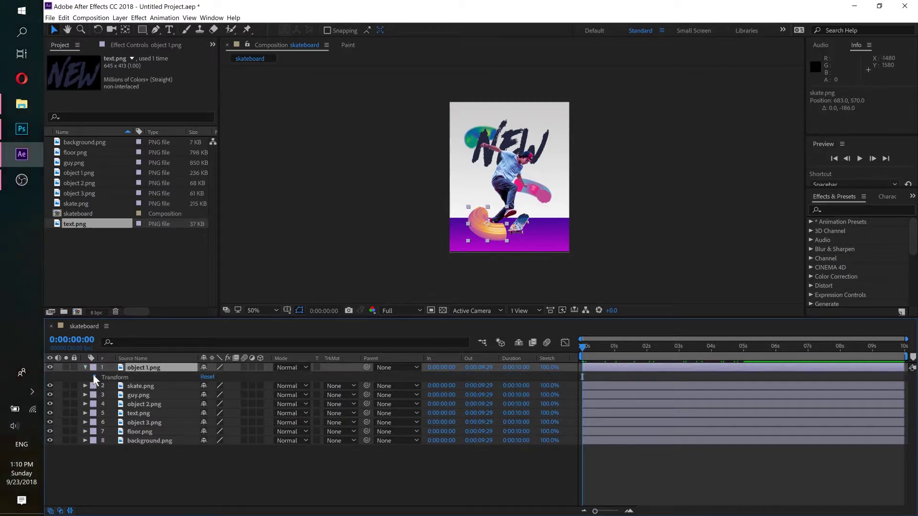
click(94, 377)
click(112, 395)
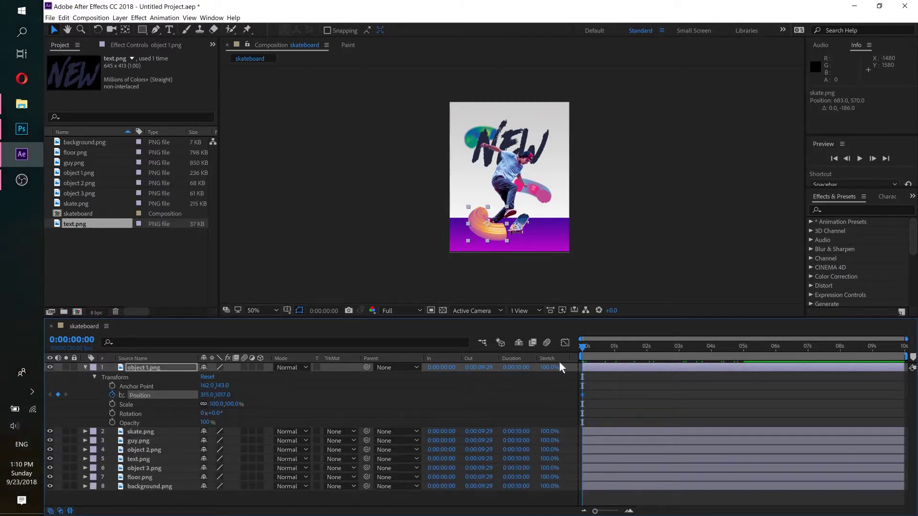
click(743, 353)
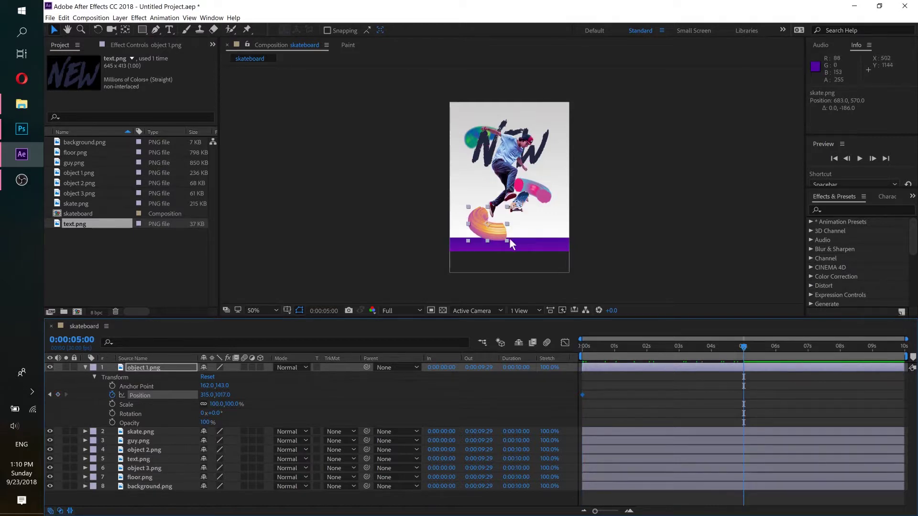
key(period)
drag(482, 279, 482, 252)
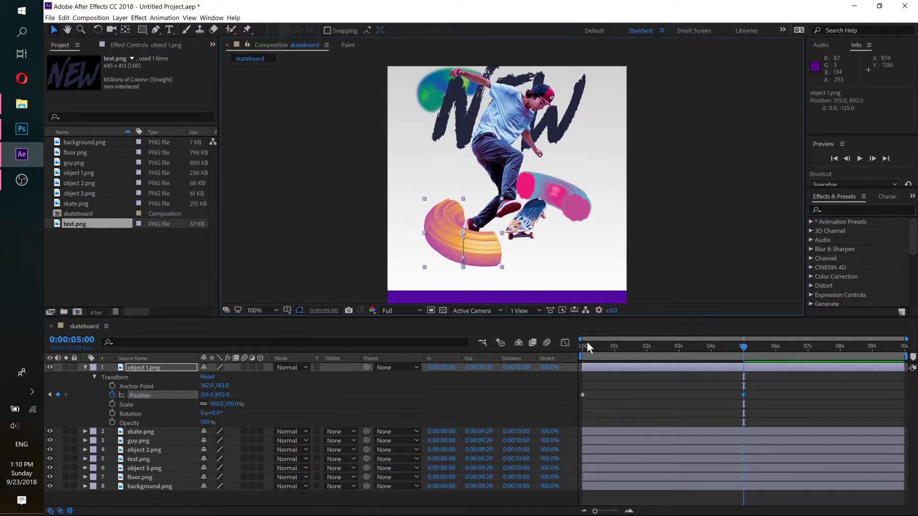
drag(588, 342, 568, 343)
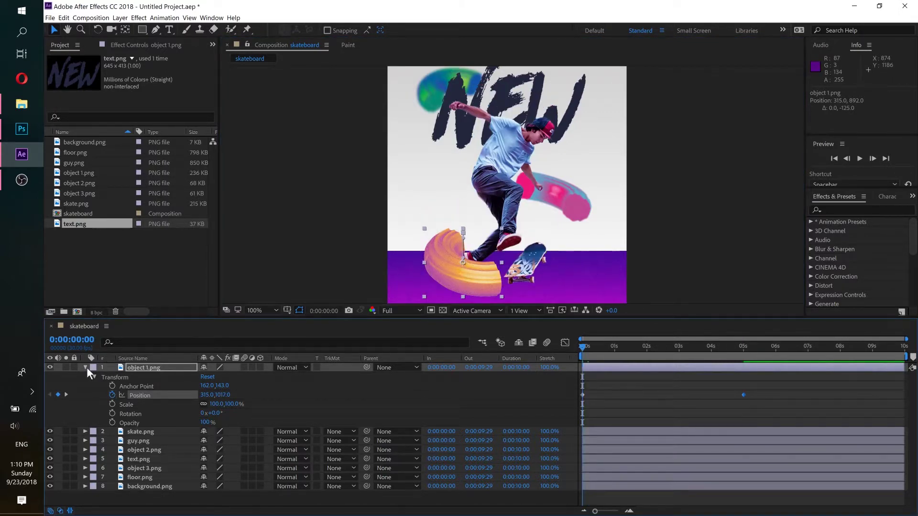
click(87, 368)
Keyframe object 2.png's Position at 694, 741 at 0s and move it up to 694, 651 at 5s.
click(126, 395)
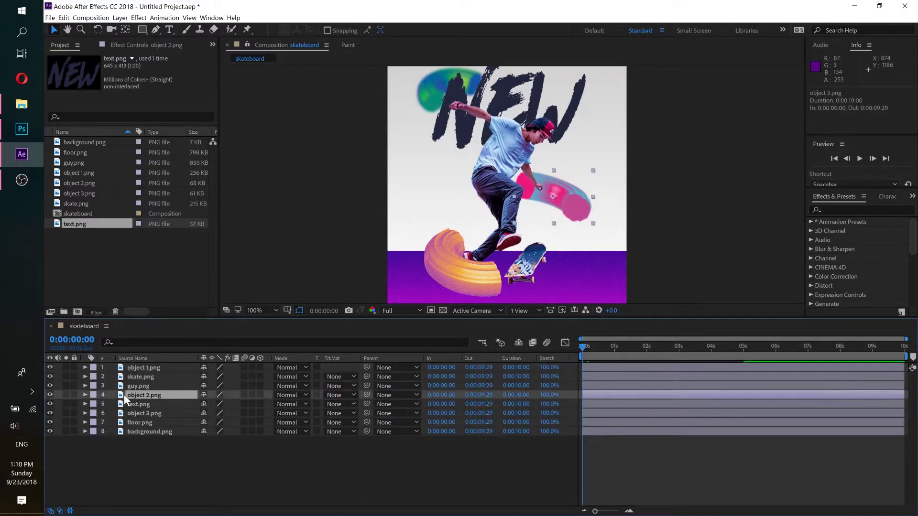
click(85, 395)
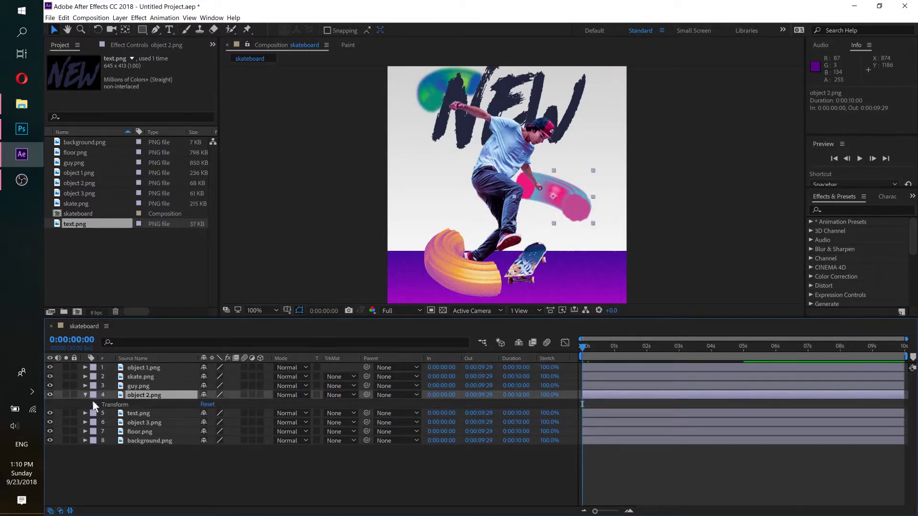
click(95, 405)
click(111, 424)
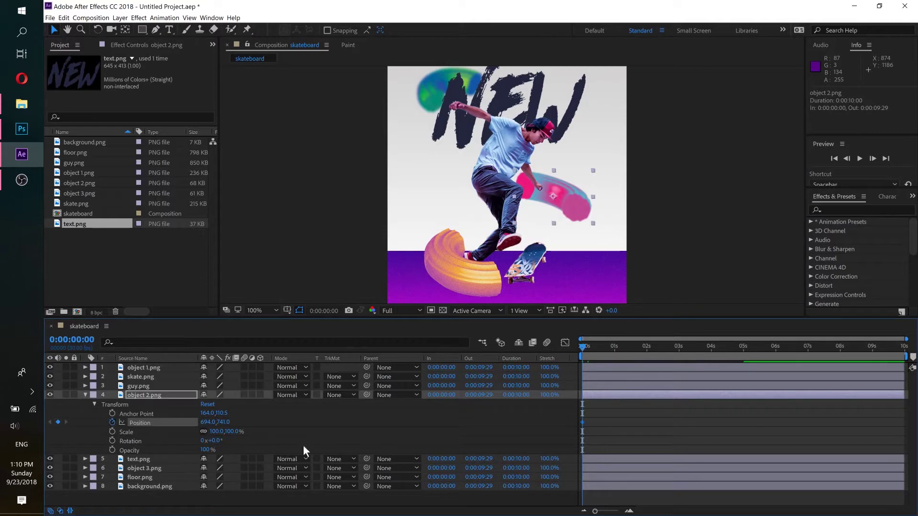
click(744, 348)
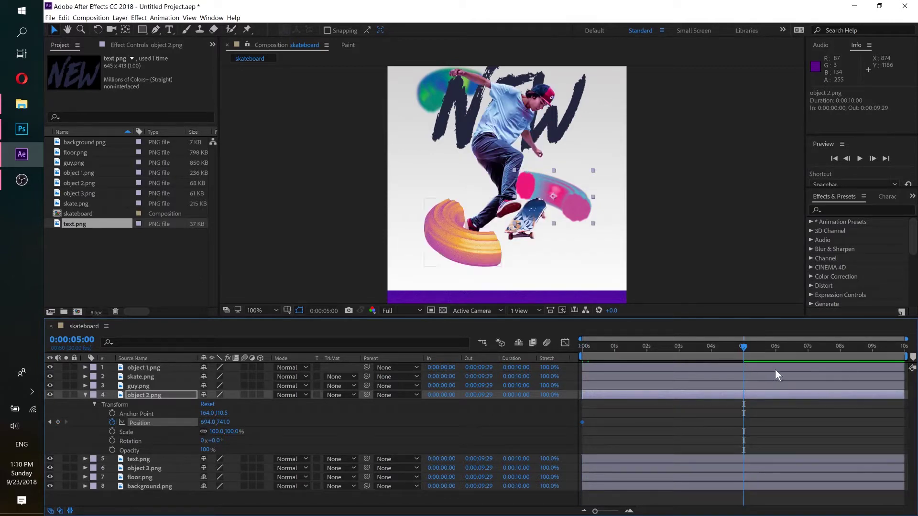
drag(578, 207, 584, 187)
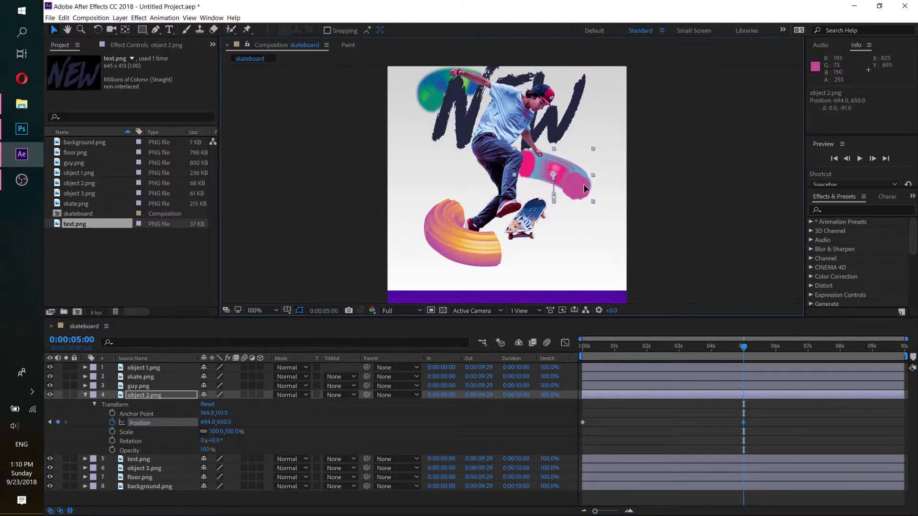
drag(584, 185, 584, 185)
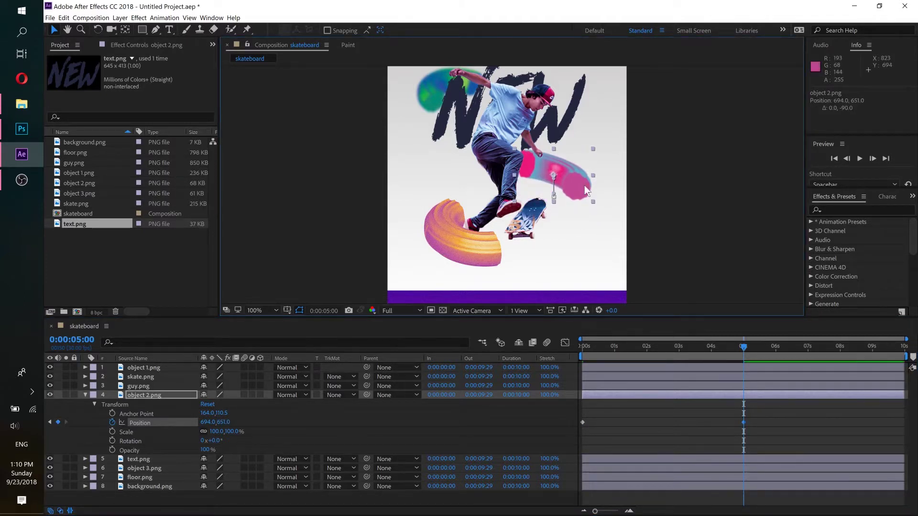
click(427, 103)
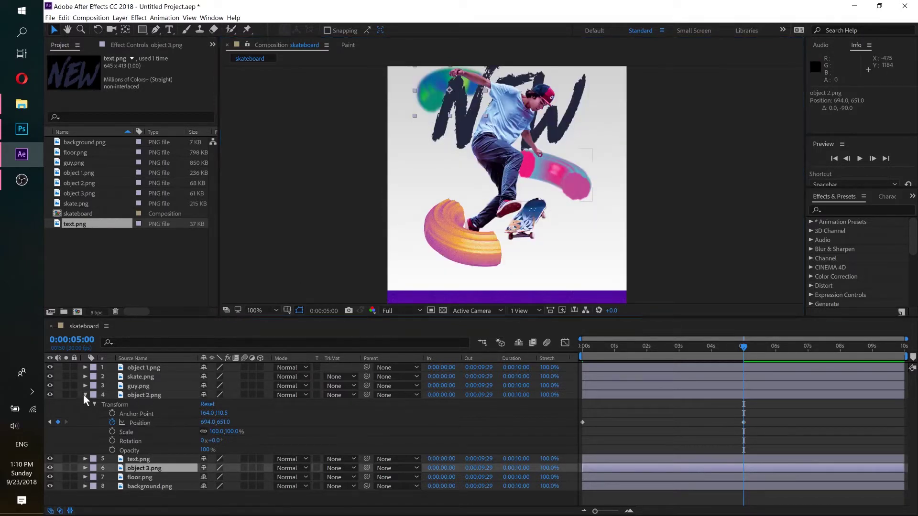
Collapse object 2 and open object 3.png's Transform properties at the start of the timeline.
click(84, 395)
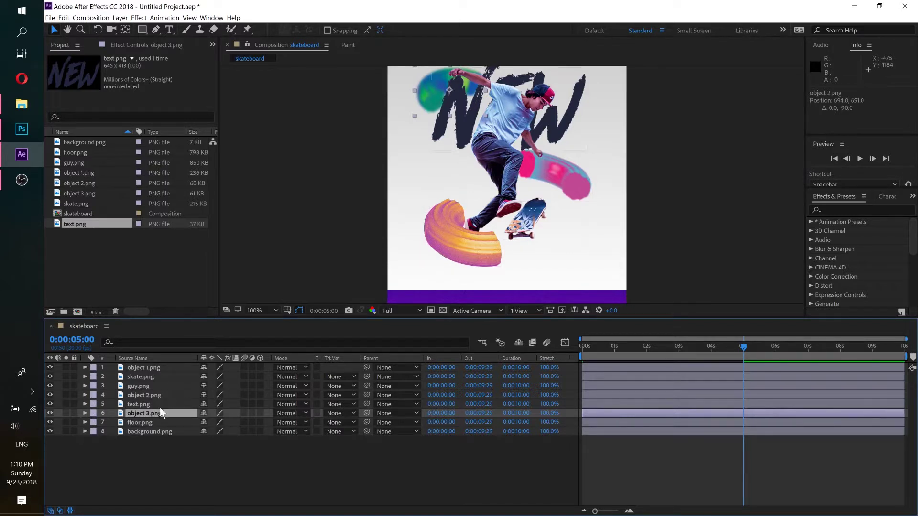
drag(403, 181, 391, 219)
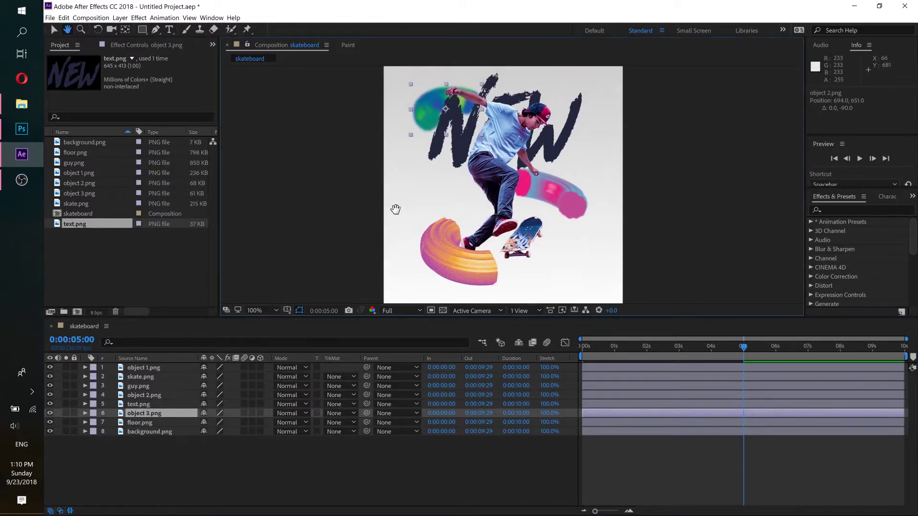
click(86, 414)
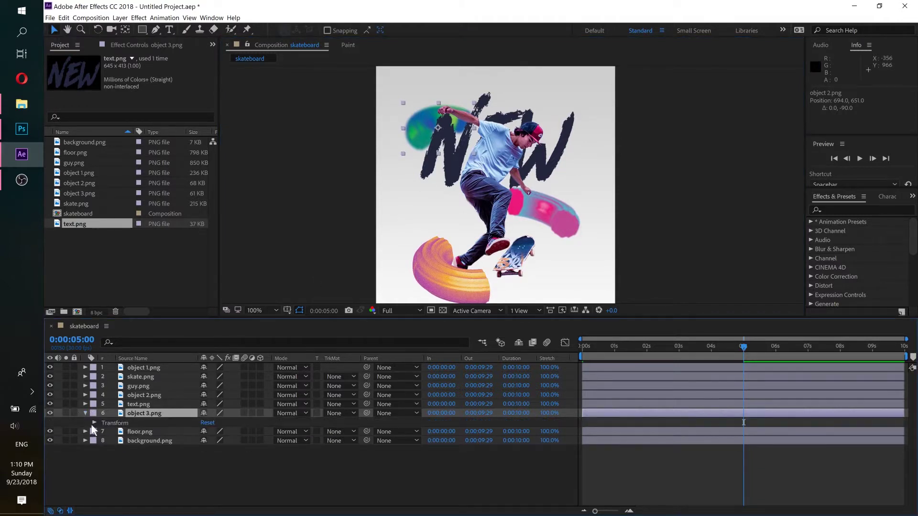
click(93, 423)
click(112, 441)
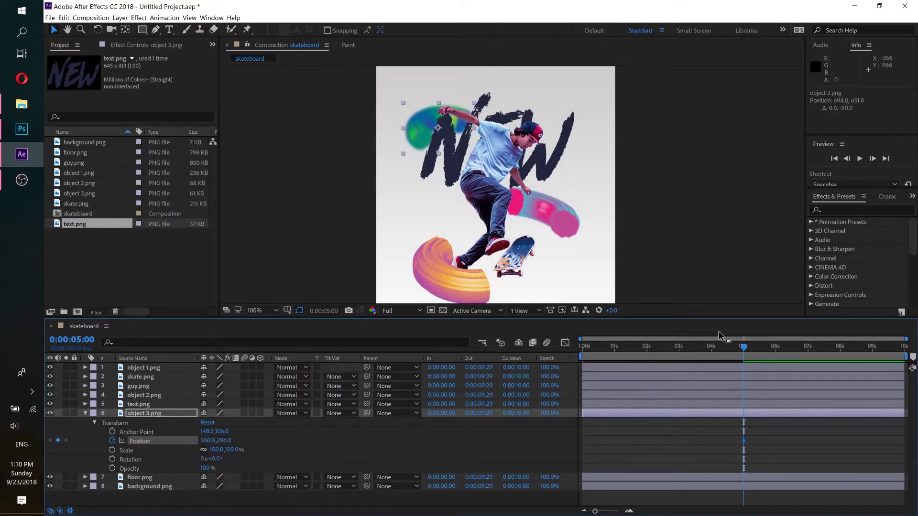
click(64, 18)
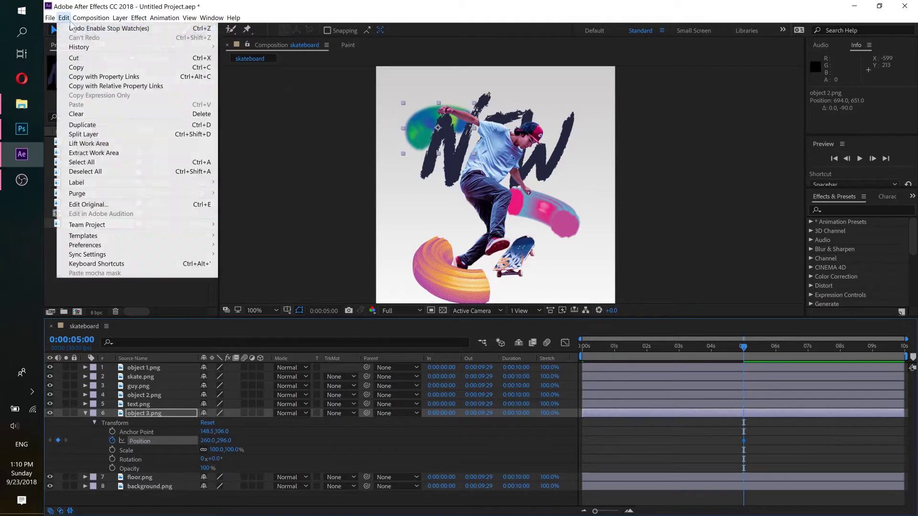
click(72, 28)
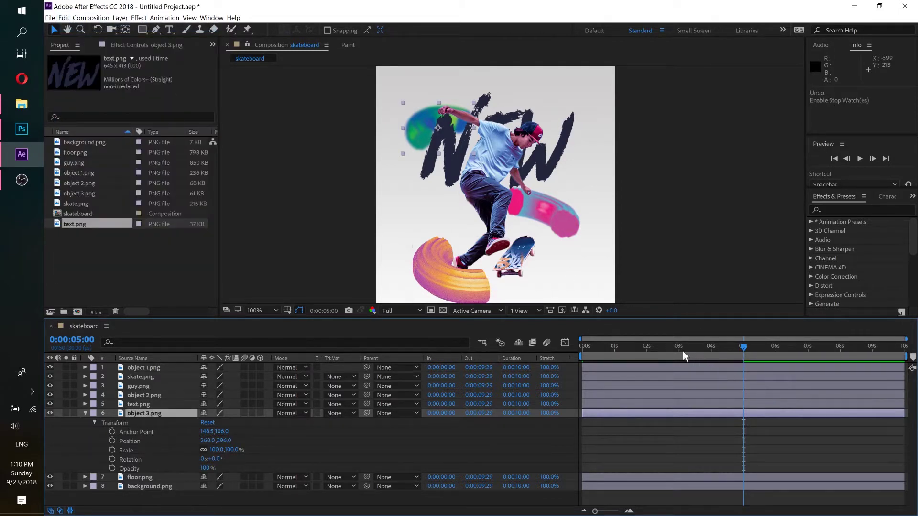
drag(682, 351, 549, 349)
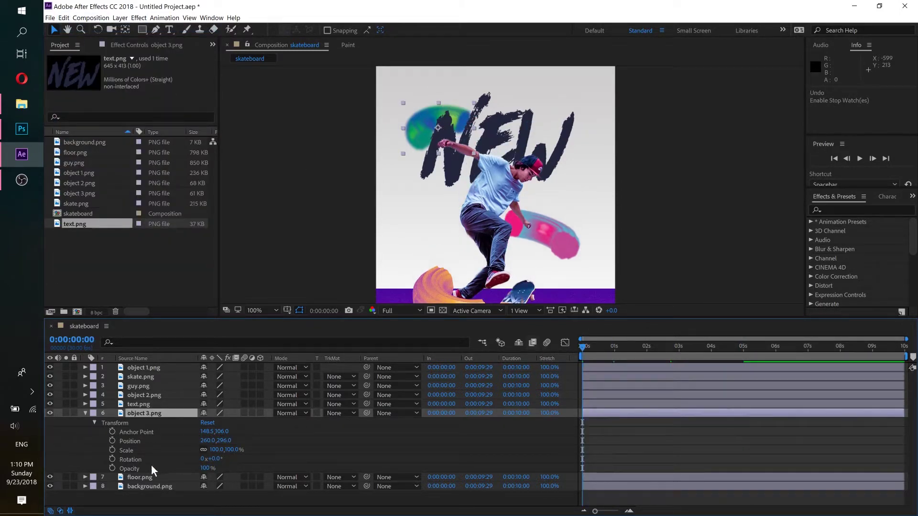
Keyframe object 3's Position at 260, 296 at 0s and raise it to 260, 195 at 5s.
click(111, 441)
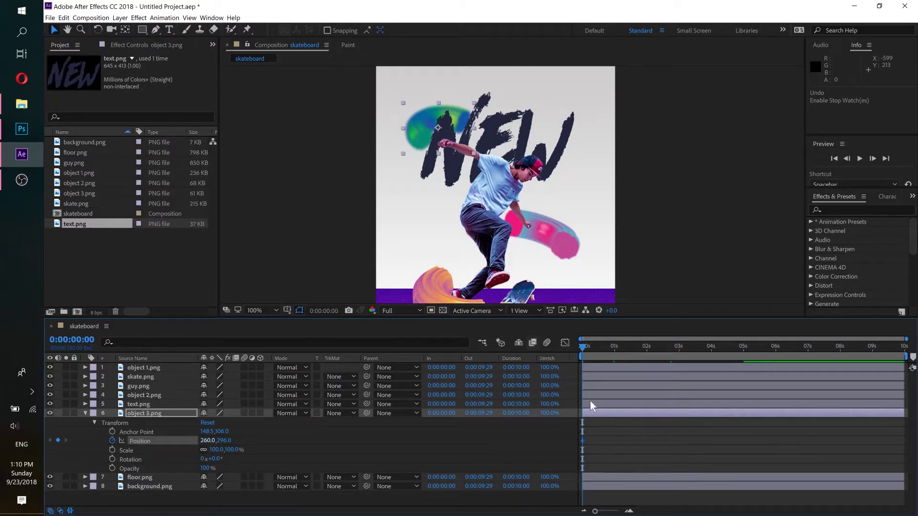
click(744, 351)
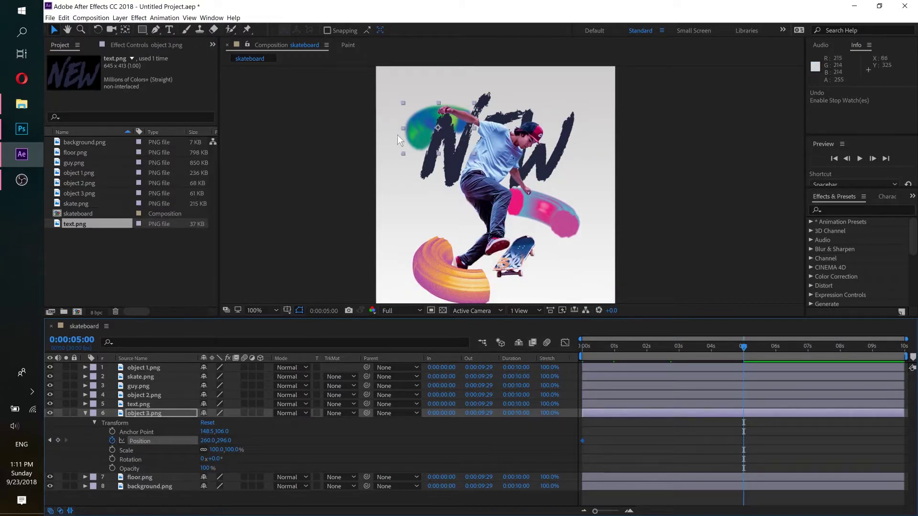
drag(412, 146, 413, 105)
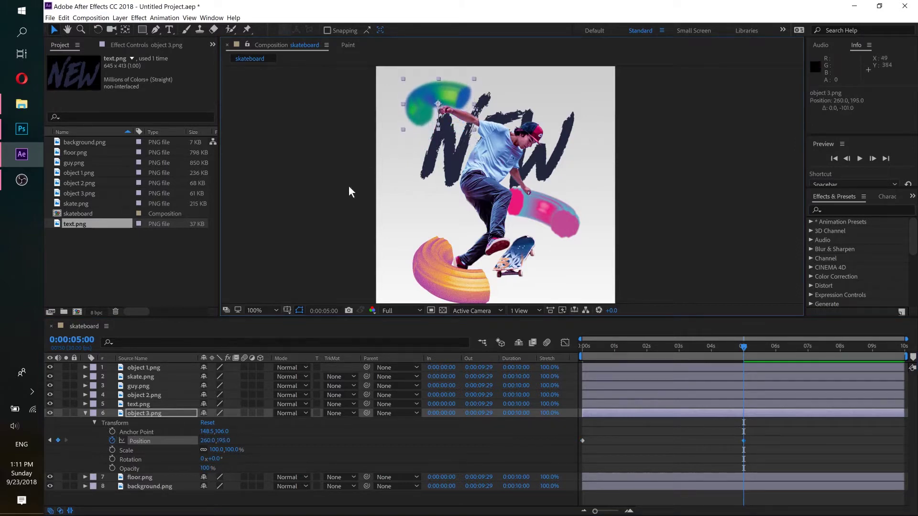
drag(643, 344, 475, 340)
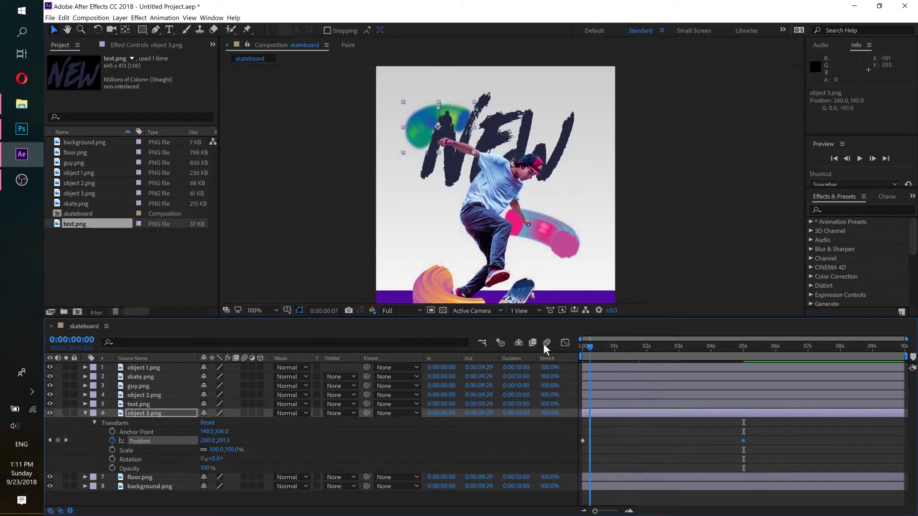
scroll(473, 208, down, 2)
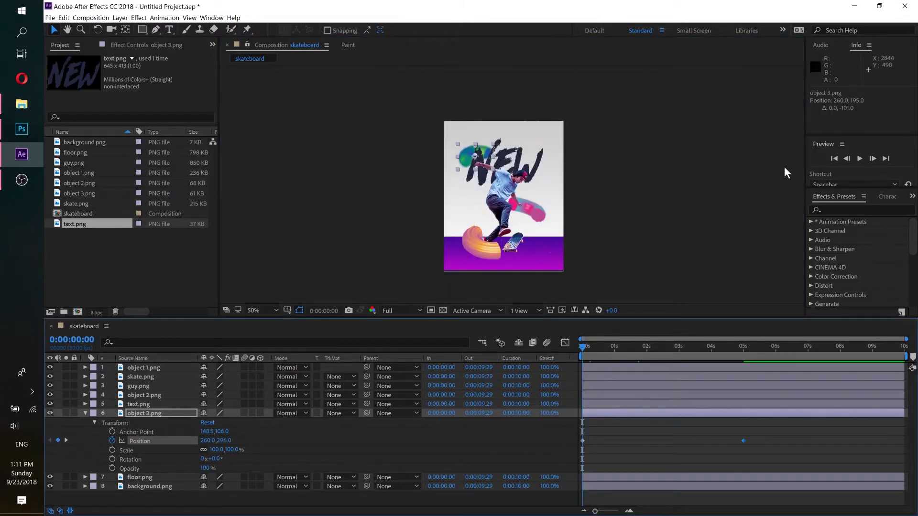
click(859, 158)
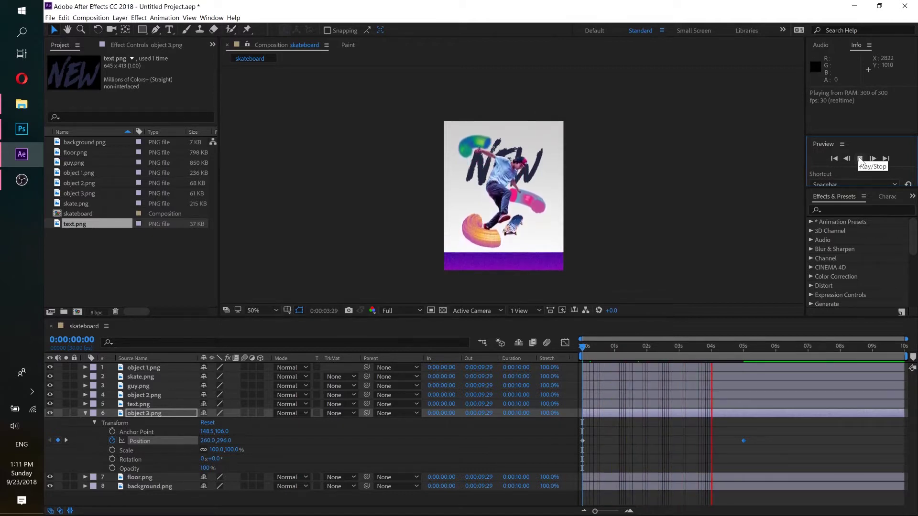
click(859, 158)
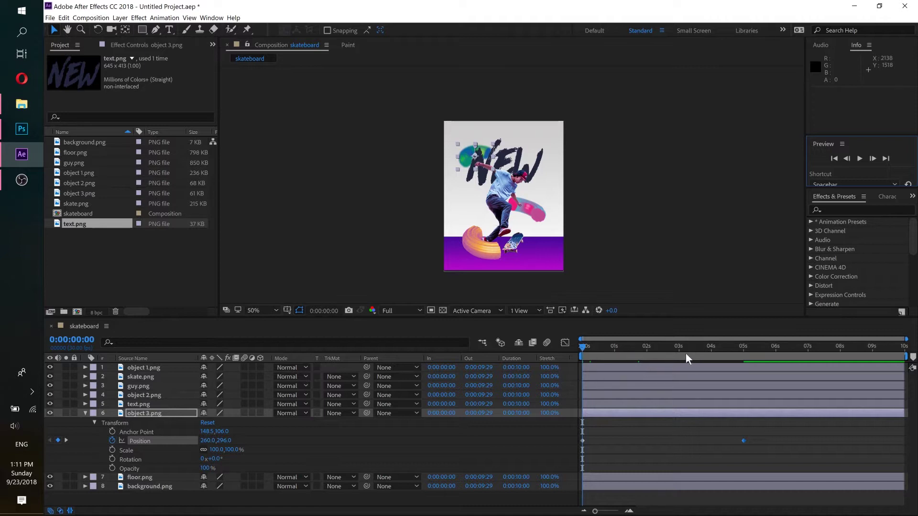
click(859, 159)
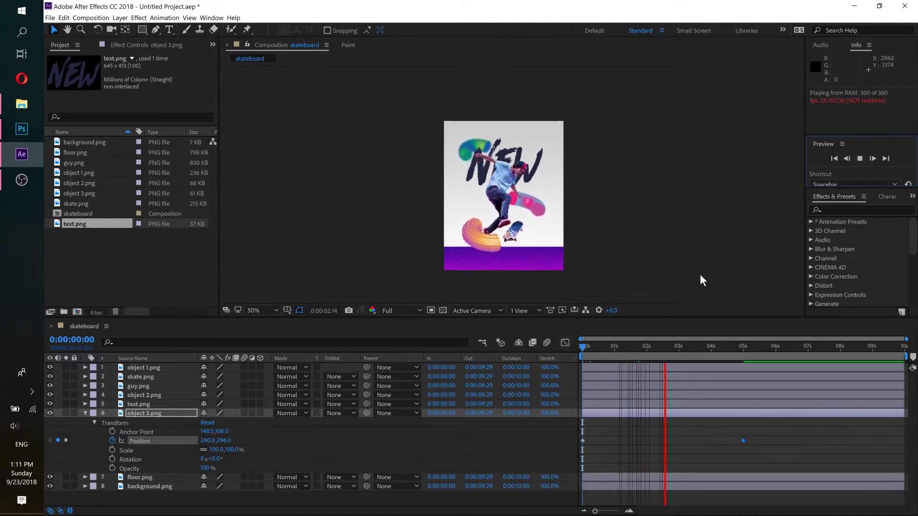
click(859, 157)
click(859, 157)
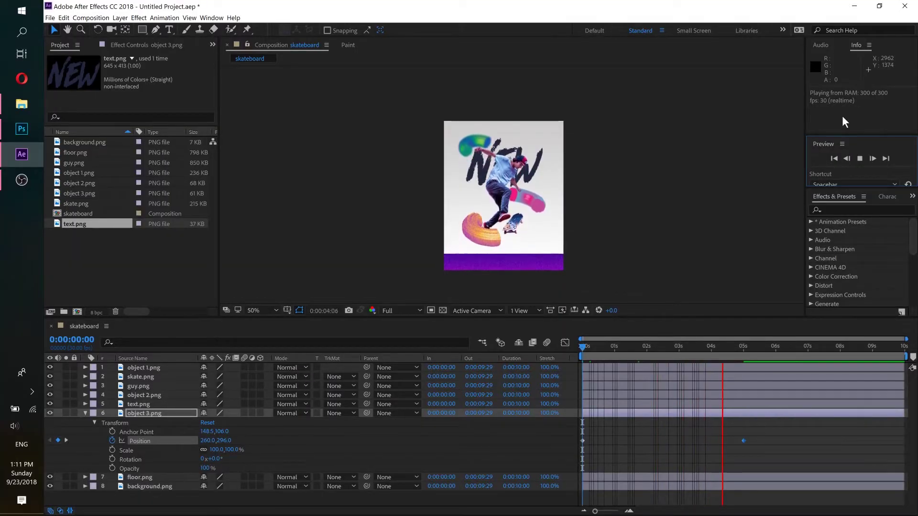
click(859, 157)
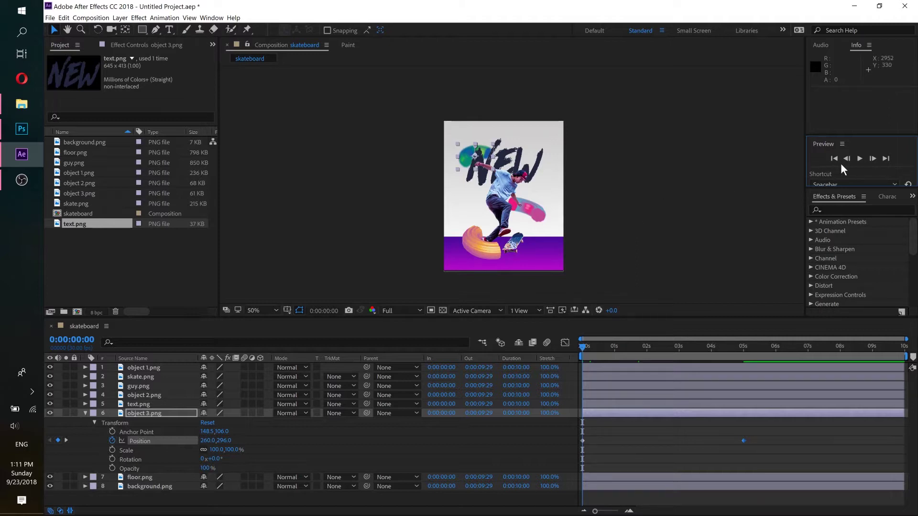
click(857, 161)
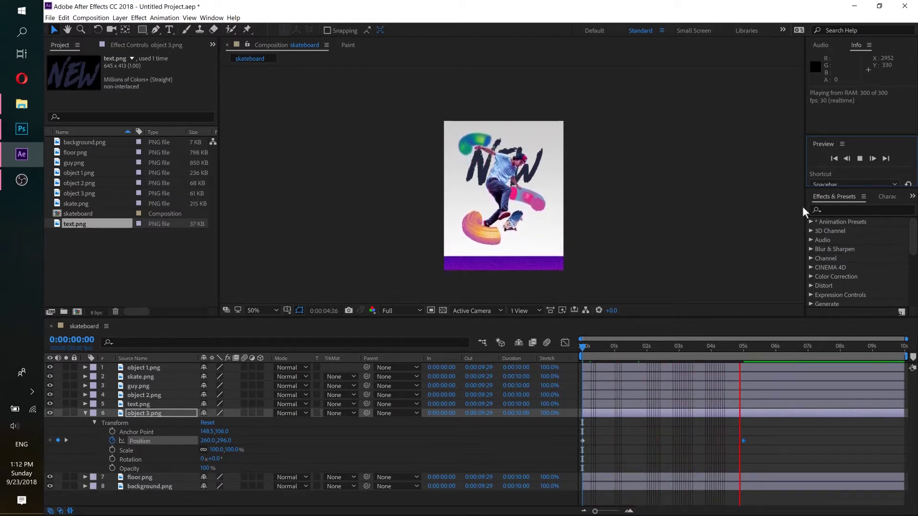
click(860, 158)
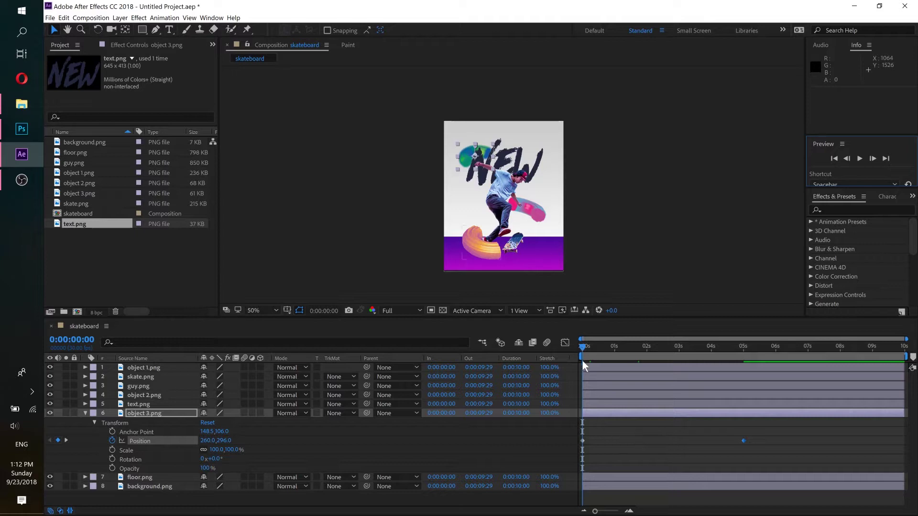
mouse_move(581, 349)
mouse_down()
mouse_move(898, 350)
mouse_move(736, 355)
mouse_up()
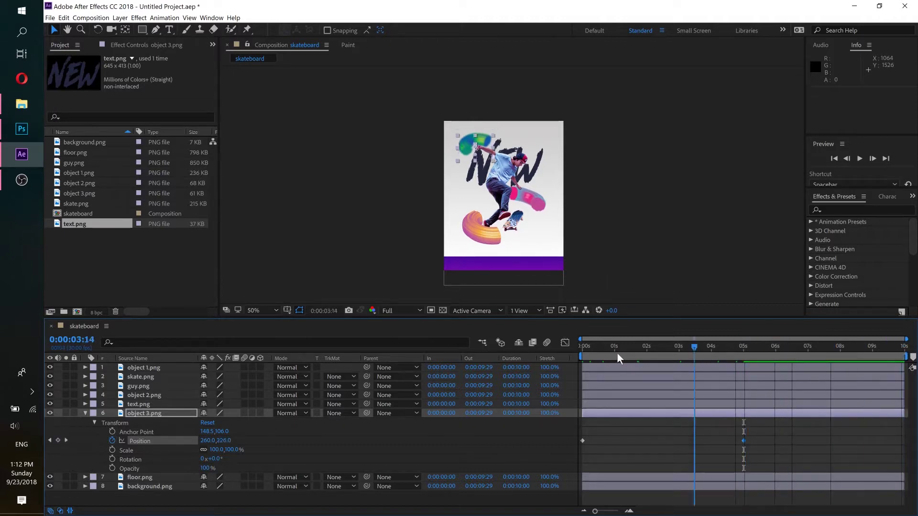
drag(618, 354, 575, 361)
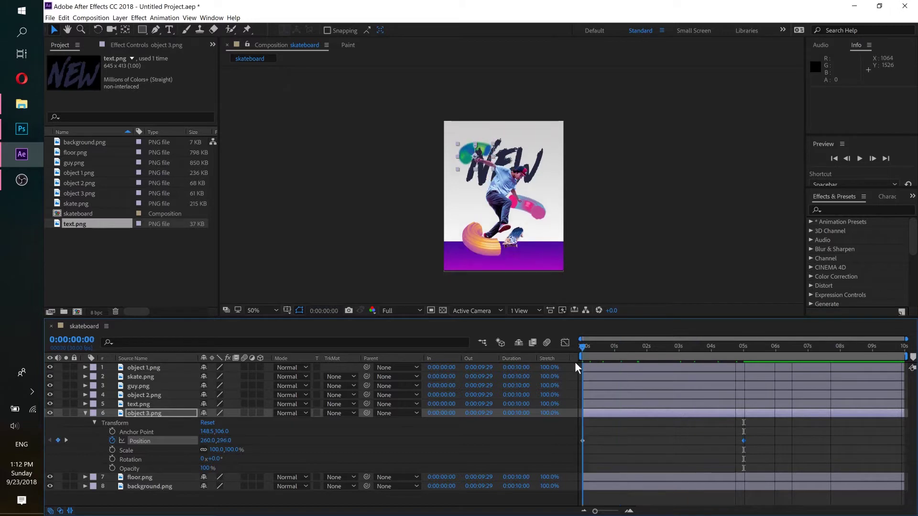
Collapse object 3 and reveal floor.png's Transform Position keyframes.
click(85, 412)
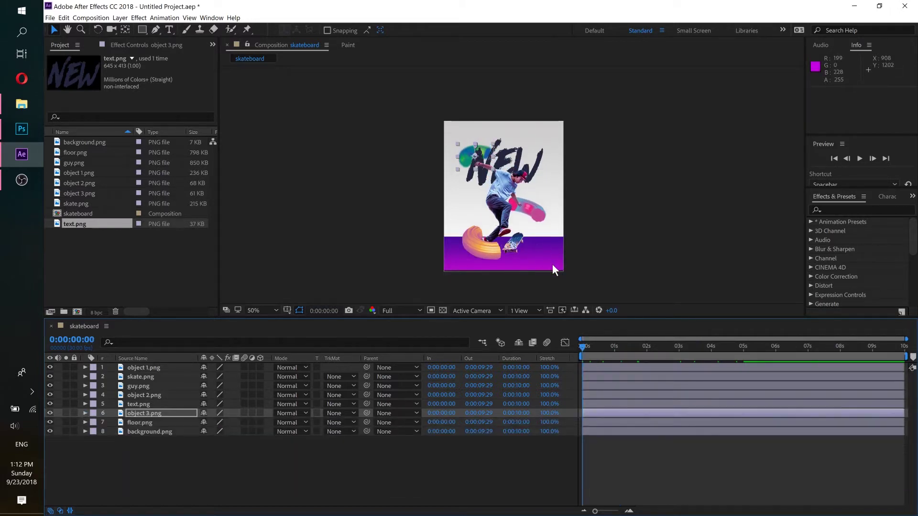
click(552, 264)
key(Return)
click(84, 423)
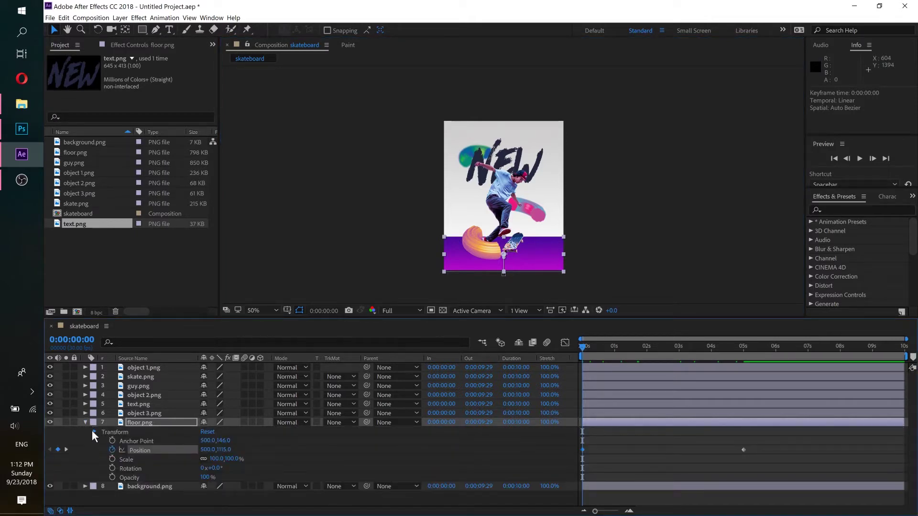
click(93, 432)
click(93, 432)
drag(582, 346, 602, 345)
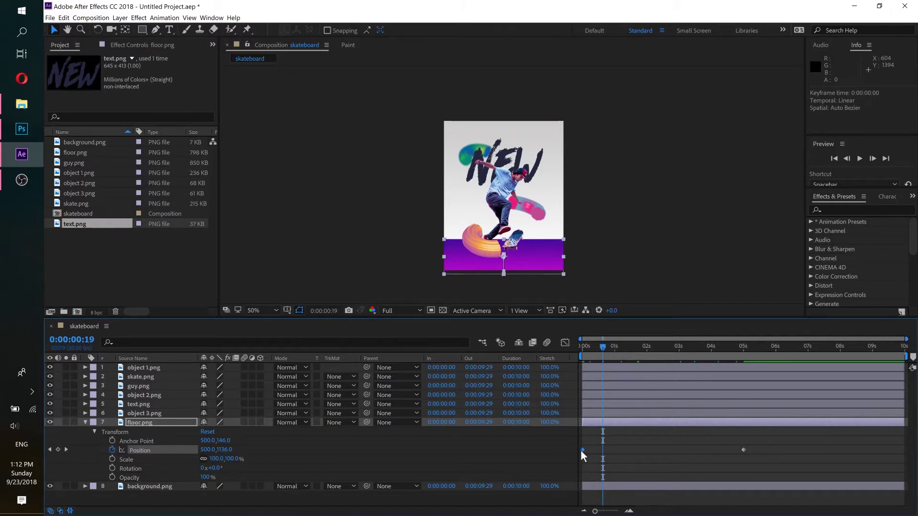
mouse_move(582, 452)
Copy the floor's 0s Position keyframe (500, 1115) and paste it at the last frame, 0:00:09:29.
key(ctrl+c)
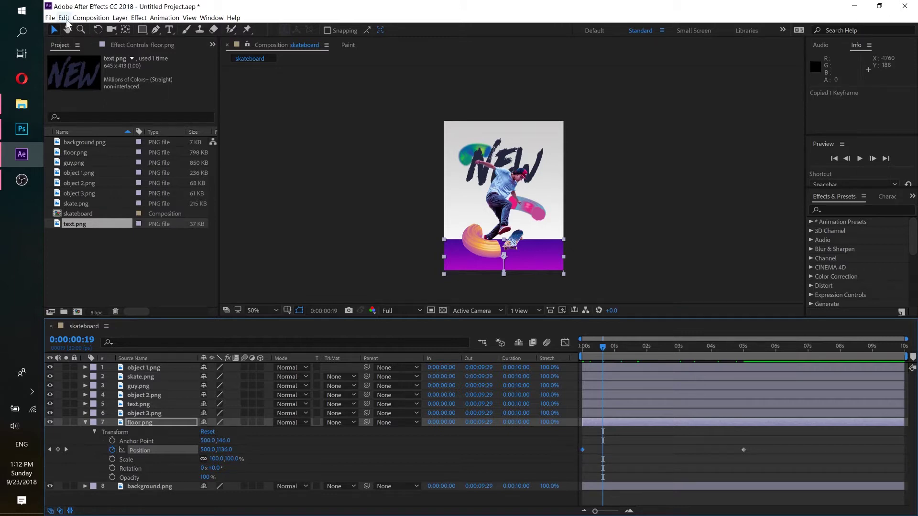
click(65, 18)
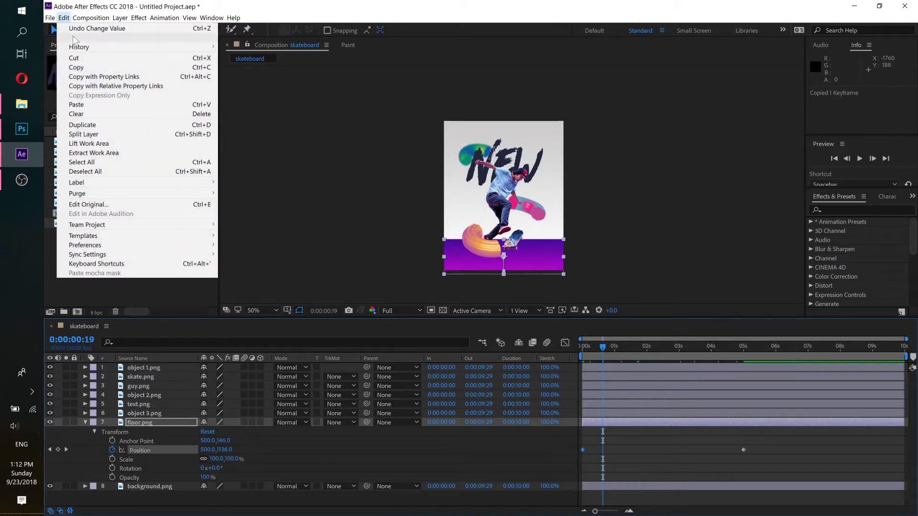
click(266, 7)
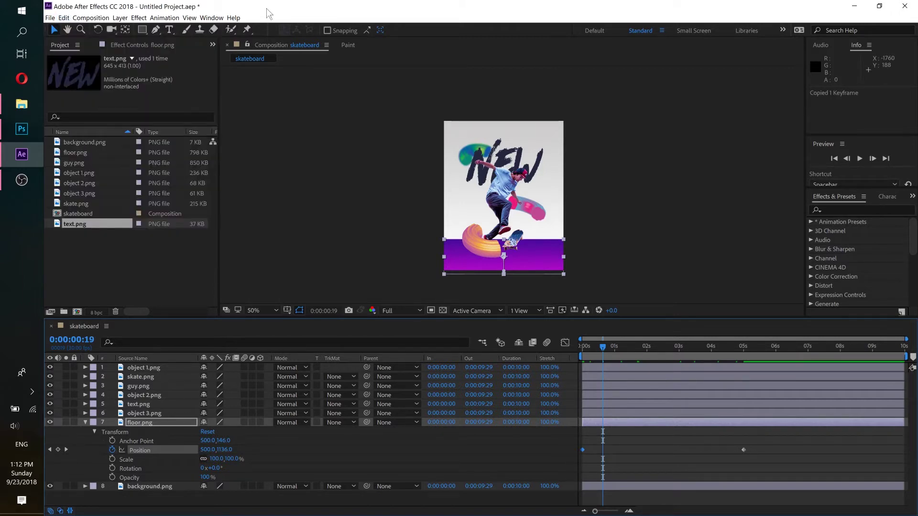
click(873, 346)
drag(876, 346, 907, 353)
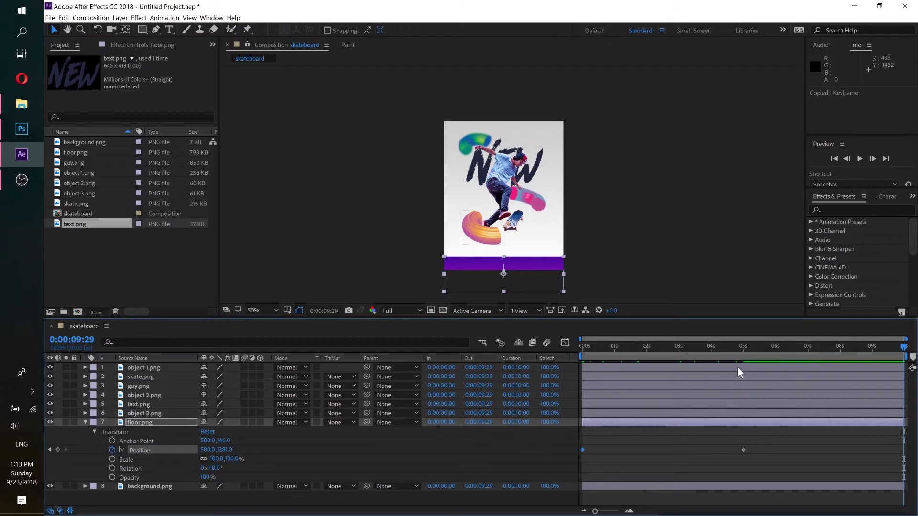
click(63, 18)
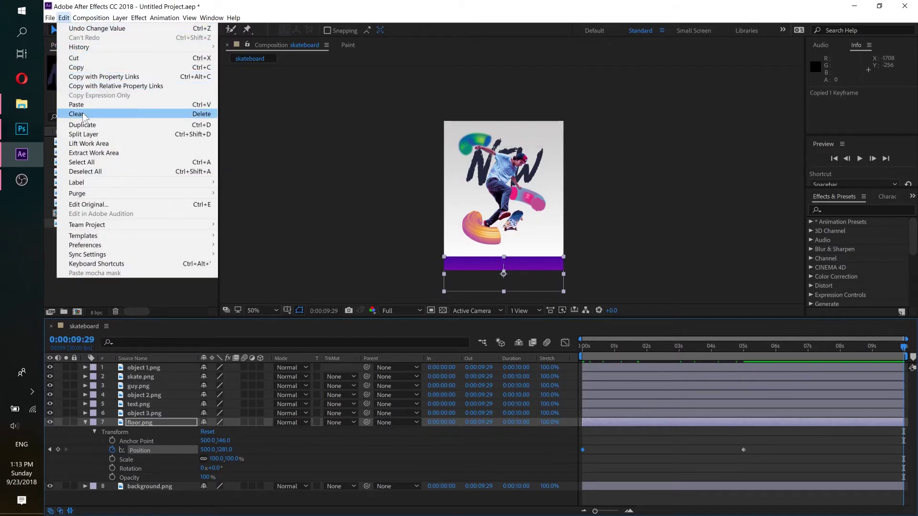
click(81, 105)
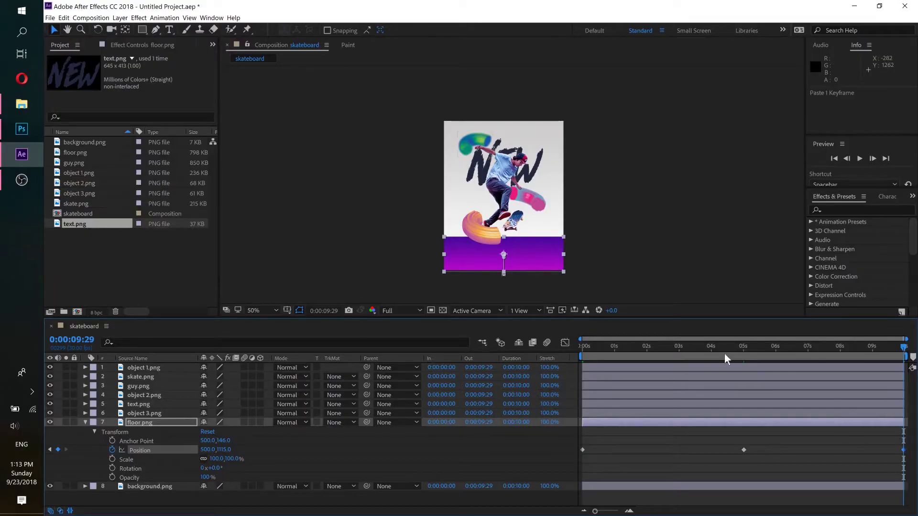
Scrub the timeline to confirm the floor drops and returns, then collapse floor.png.
click(584, 348)
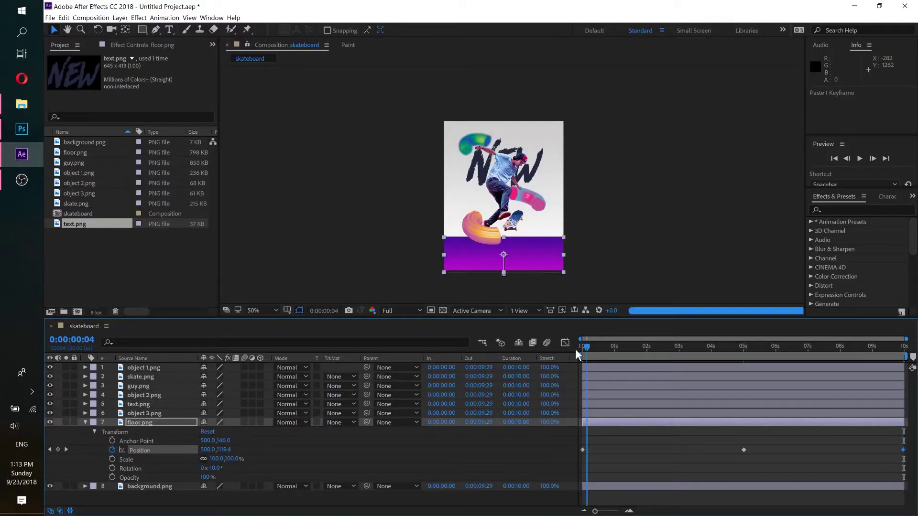
click(582, 450)
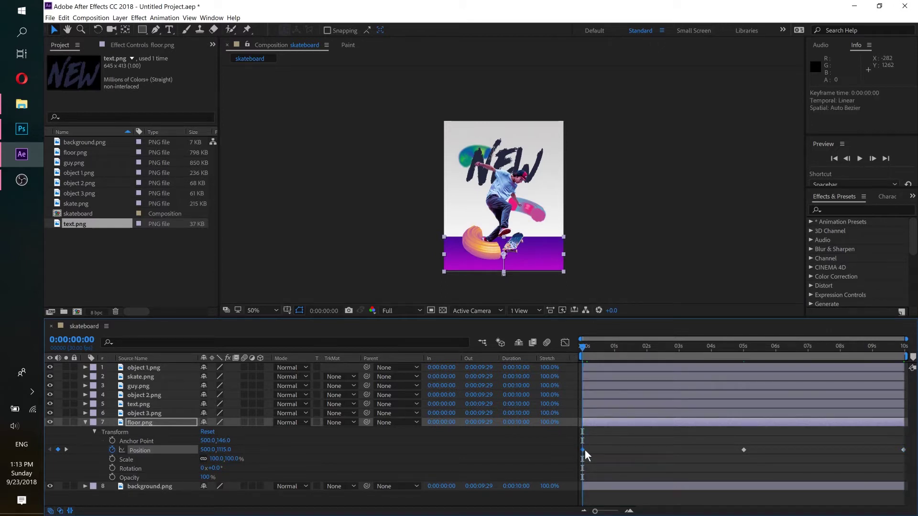
drag(849, 347, 909, 355)
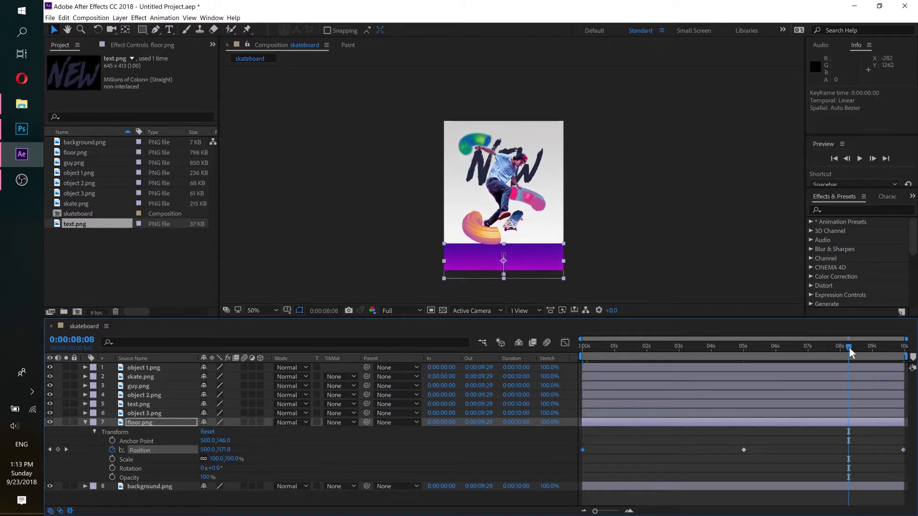
click(582, 347)
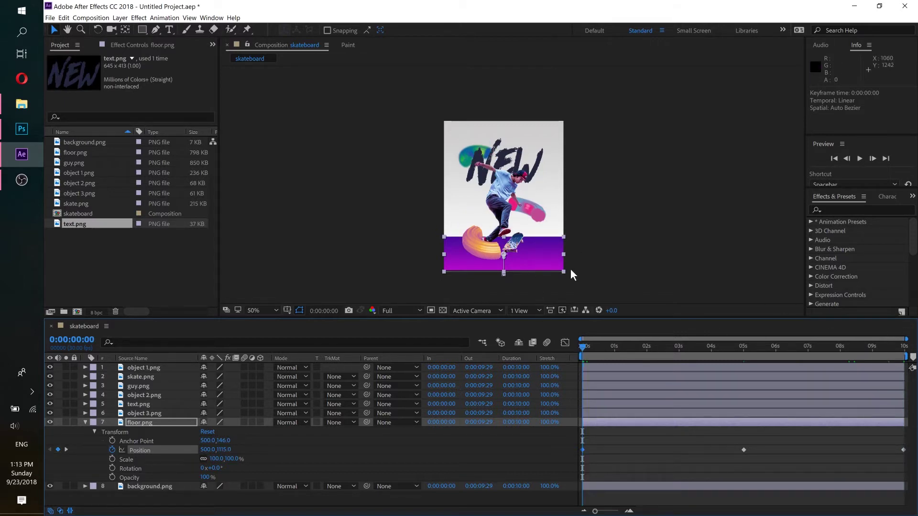
drag(587, 348, 743, 346)
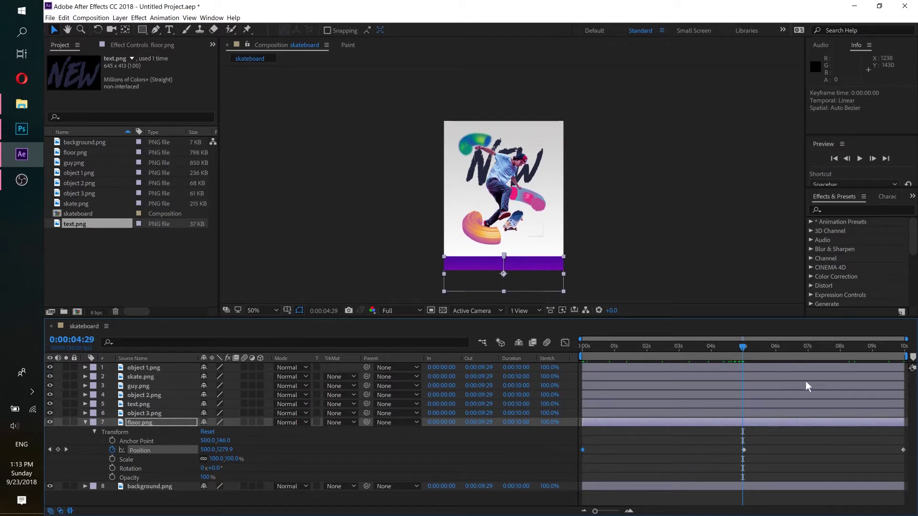
mouse_move(742, 351)
mouse_down()
mouse_move(865, 350)
mouse_move(586, 369)
mouse_up()
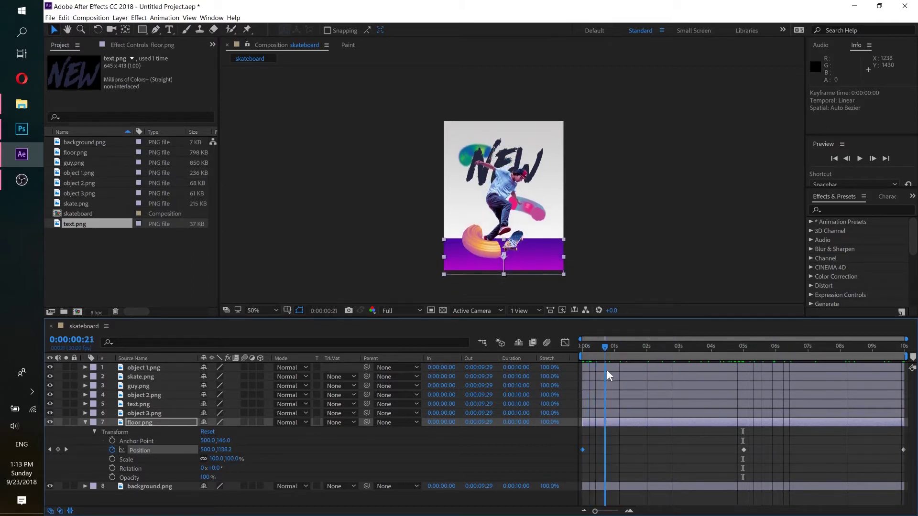
drag(587, 369, 606, 370)
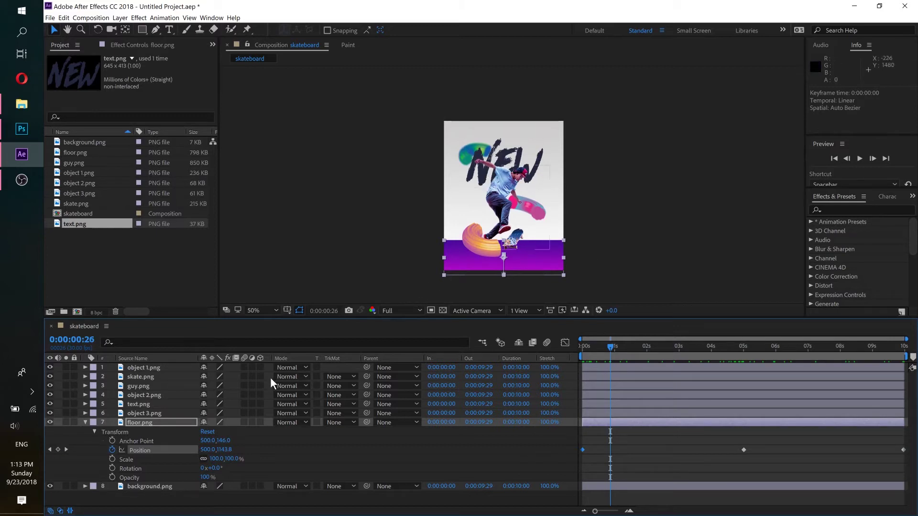
click(85, 422)
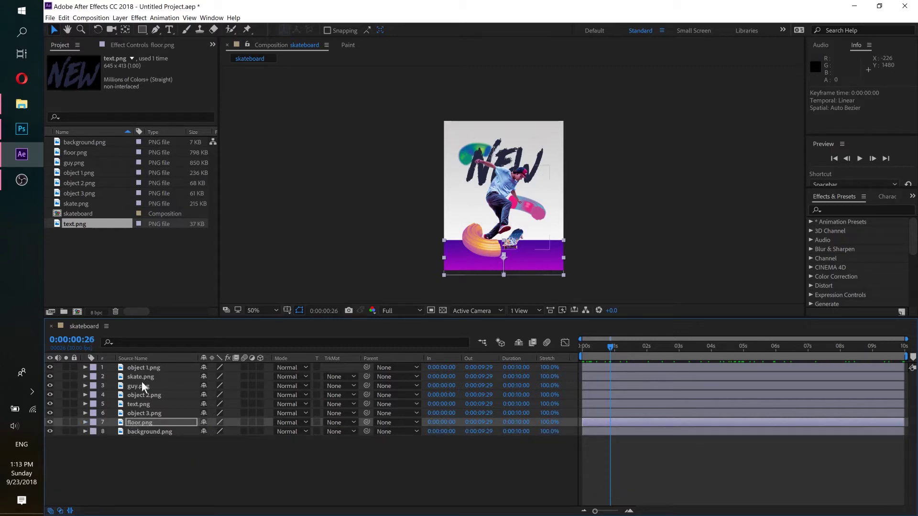
Copy object 3.png's starting Position keyframe to 9:29 so the swoosh returns to 260, 296.
click(153, 413)
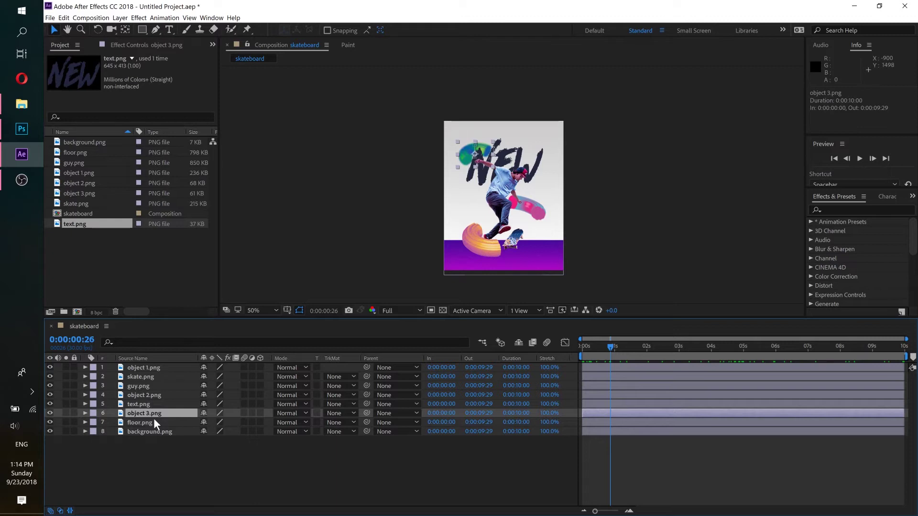
key(p)
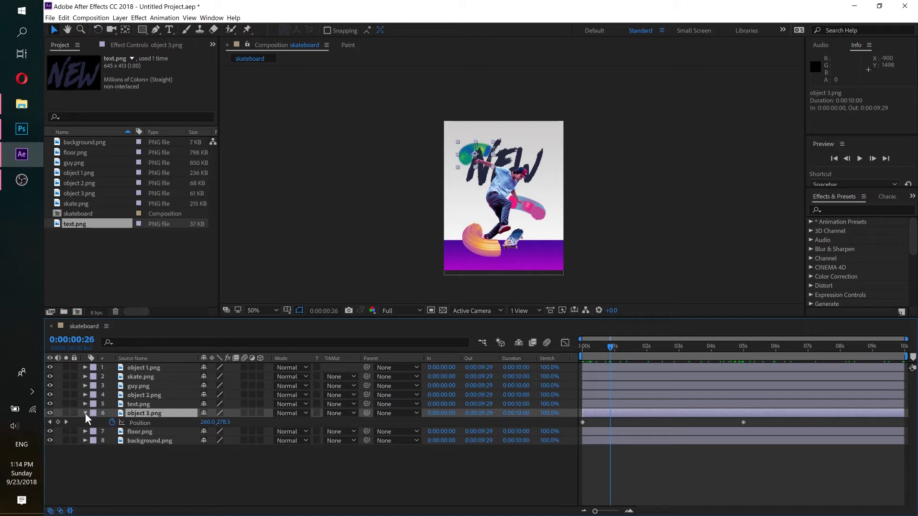
click(583, 422)
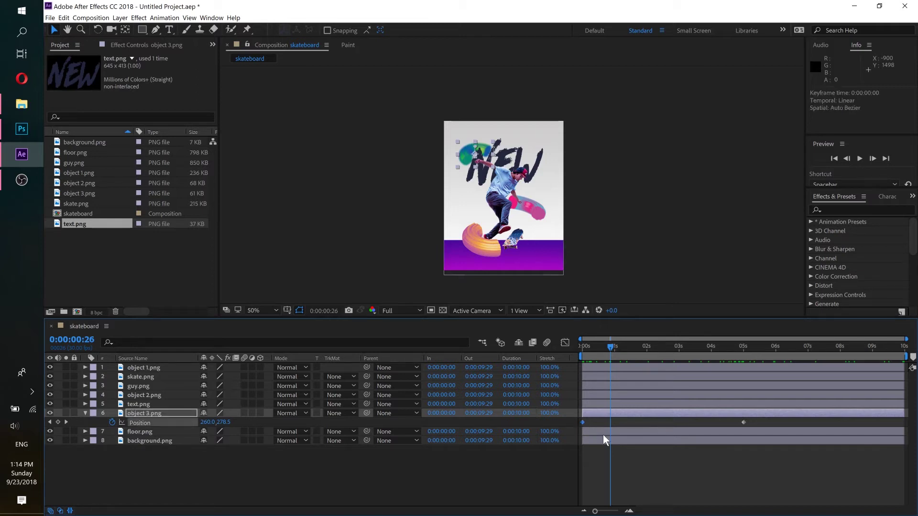
key(ctrl+c)
drag(614, 348, 904, 346)
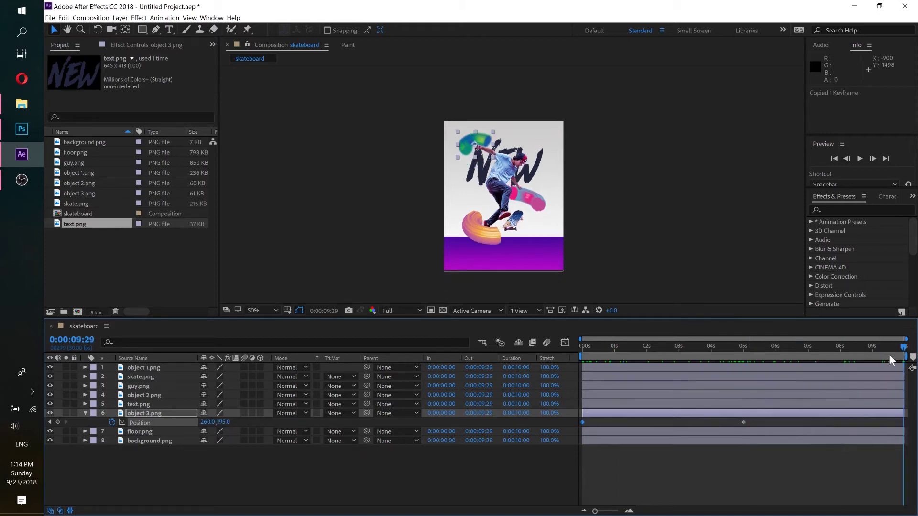
key(ctrl+v)
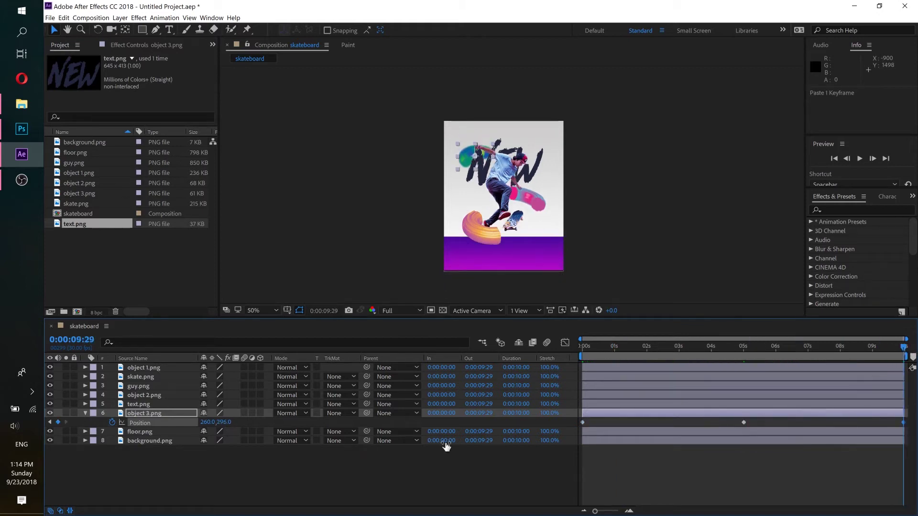
Paste object 2.png's starting Position keyframe at 9:29.
click(138, 396)
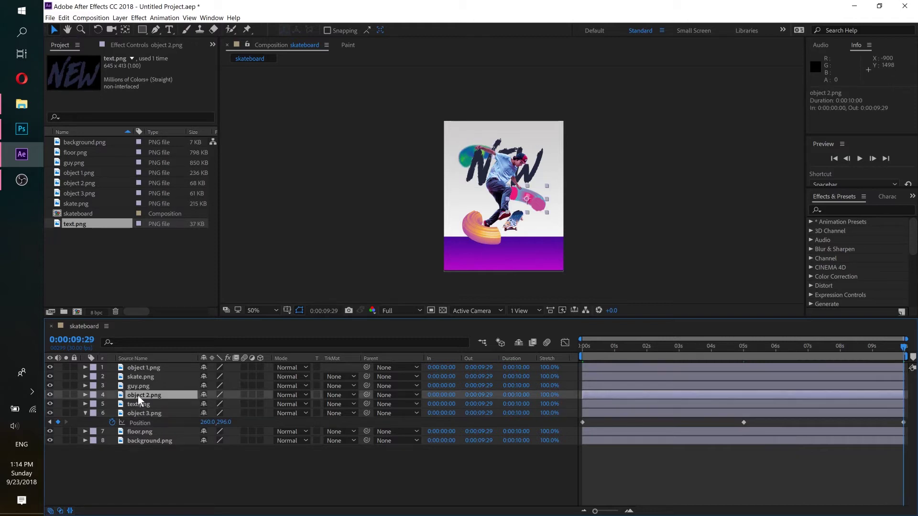
key(p)
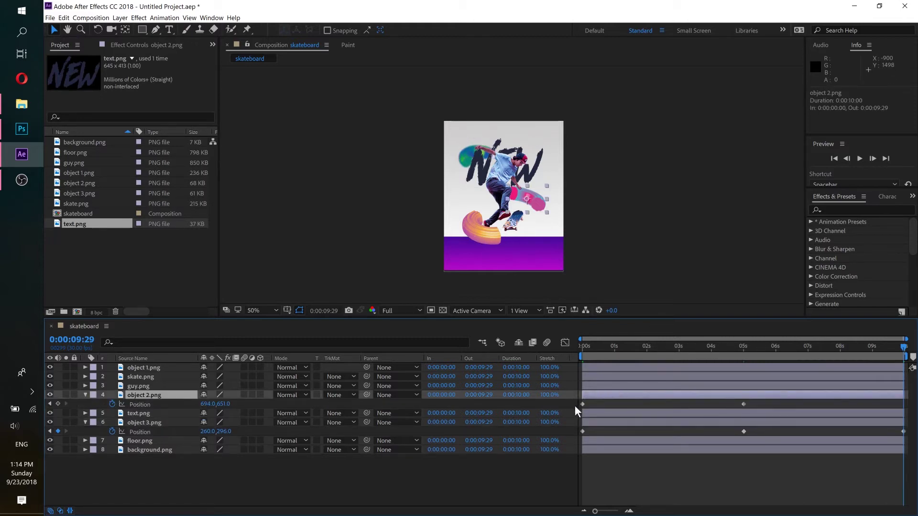
click(582, 404)
key(ctrl+c)
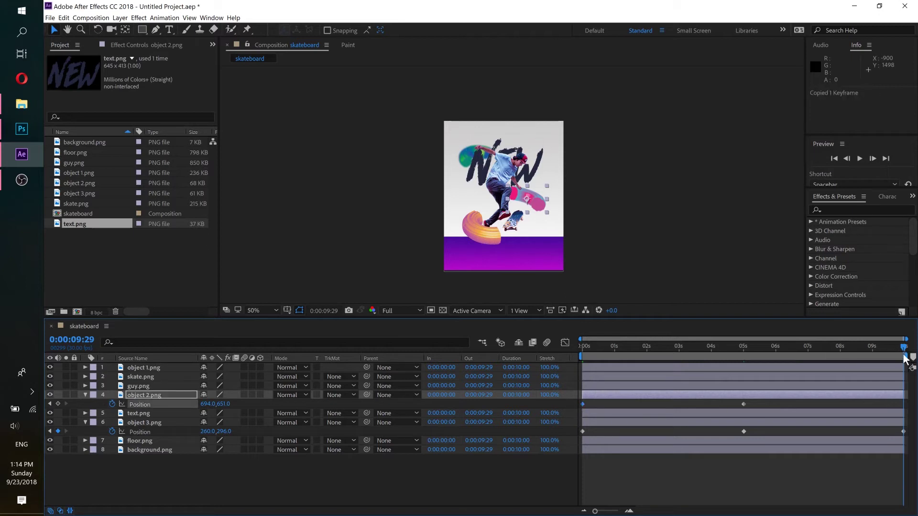
key(ctrl+v)
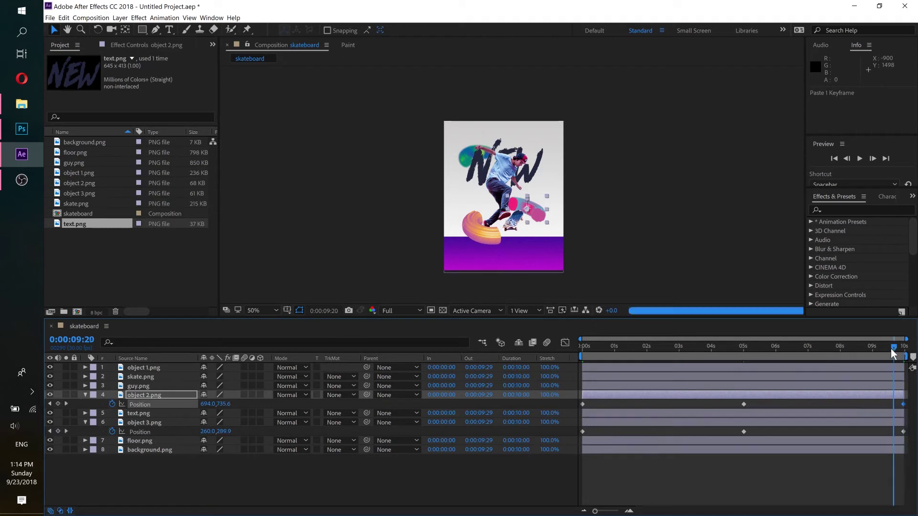
Give guy.png a 9:29 Position keyframe copied from its start so the skater returns.
click(145, 387)
key(p)
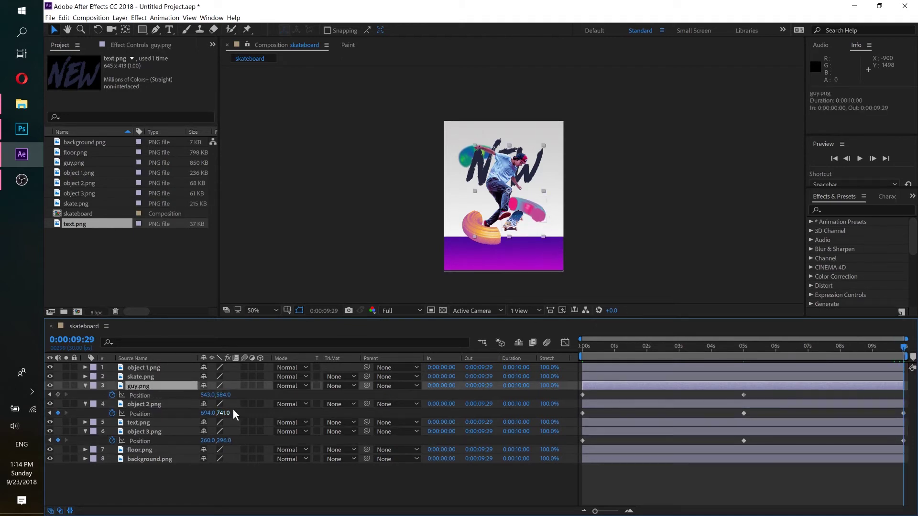
click(583, 395)
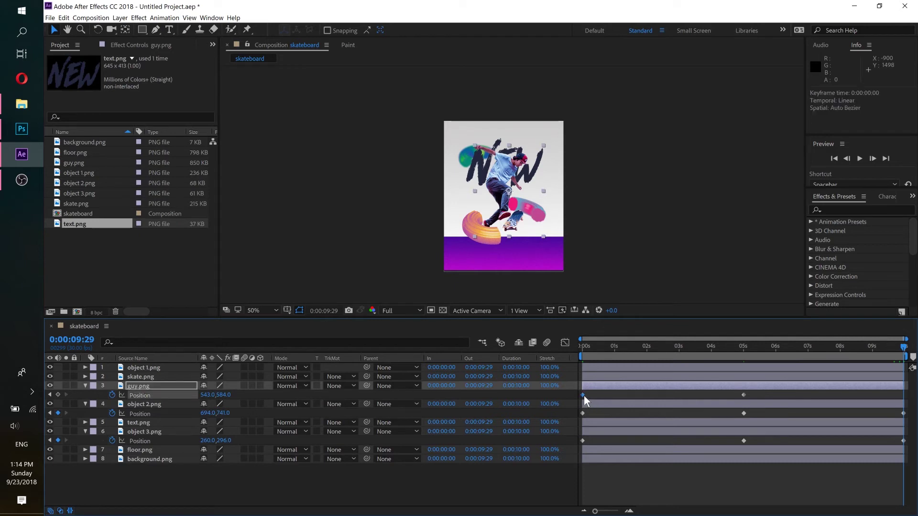
key(ctrl+c)
key(ctrl+v)
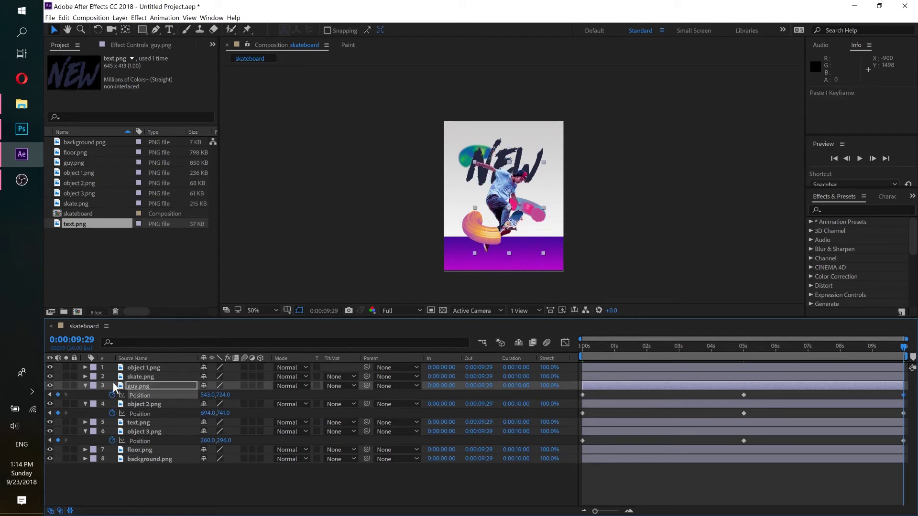
Duplicate skate.png's first Position keyframe at 9:29.
click(134, 376)
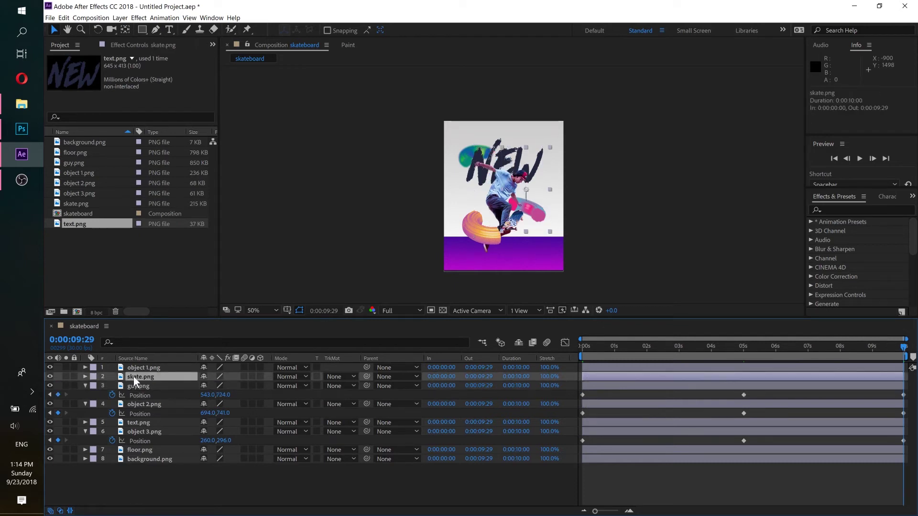
key(p)
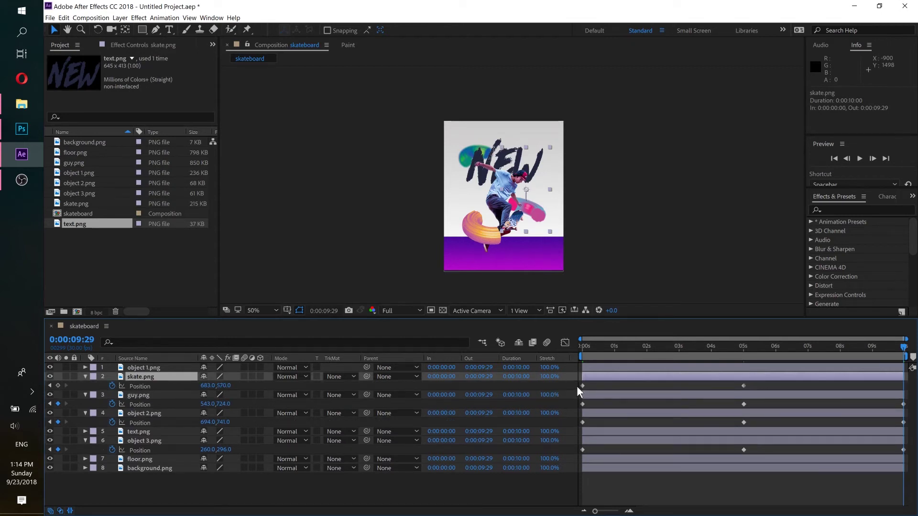
click(583, 385)
key(ctrl+c)
key(ctrl+v)
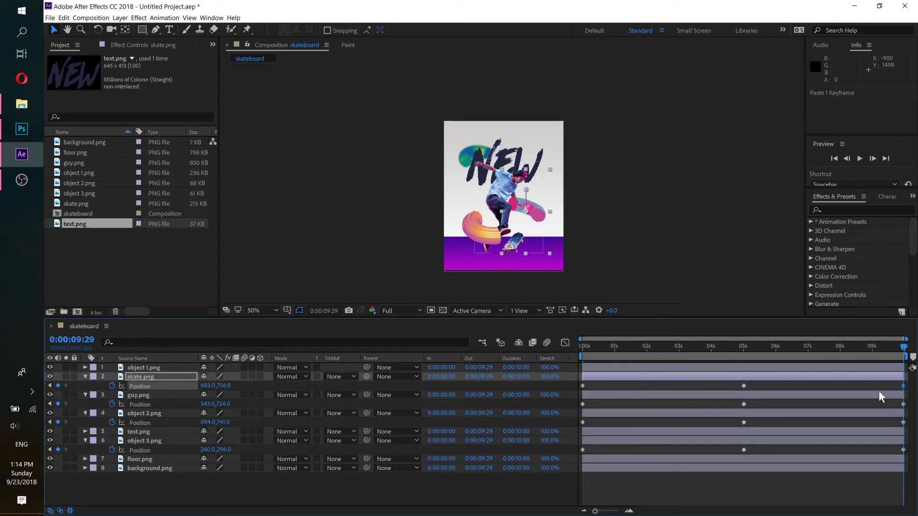
Add object 1.png's ending Position keyframe at 9:29, matching its starting position.
click(133, 366)
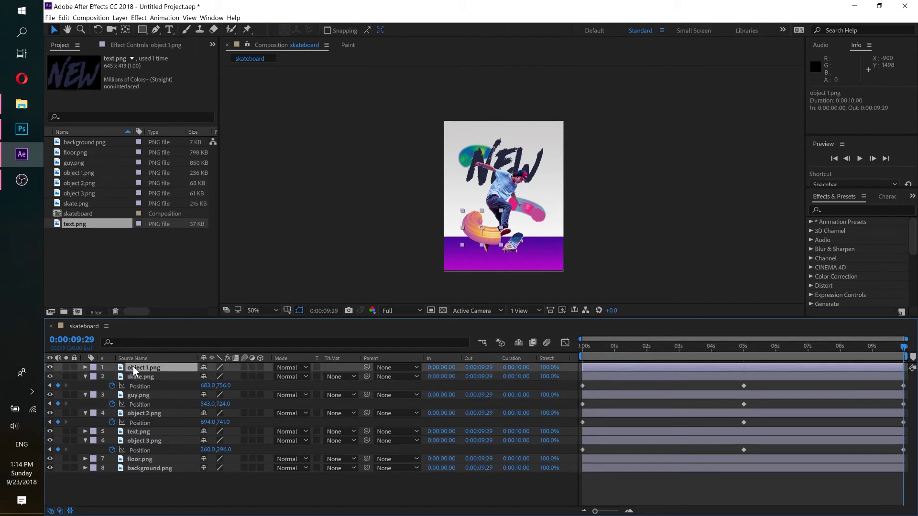
key(p)
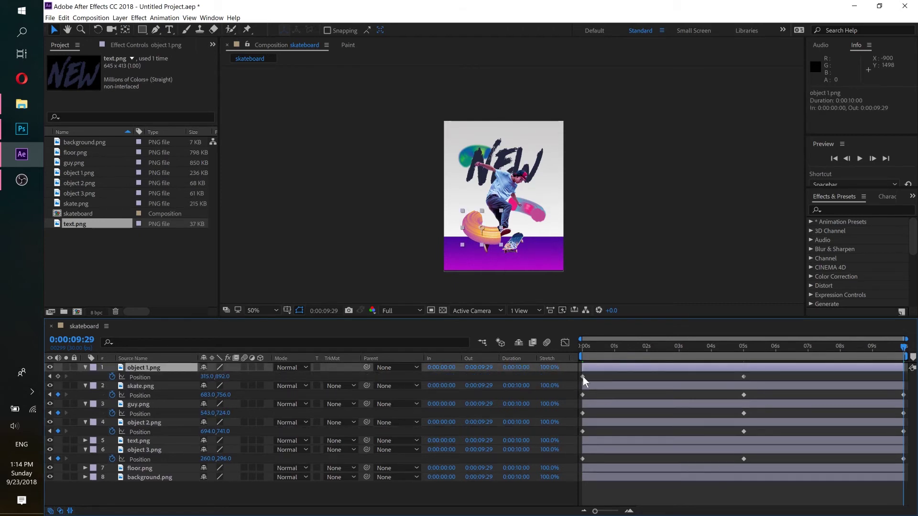
click(583, 377)
key(ctrl+c)
key(ctrl+v)
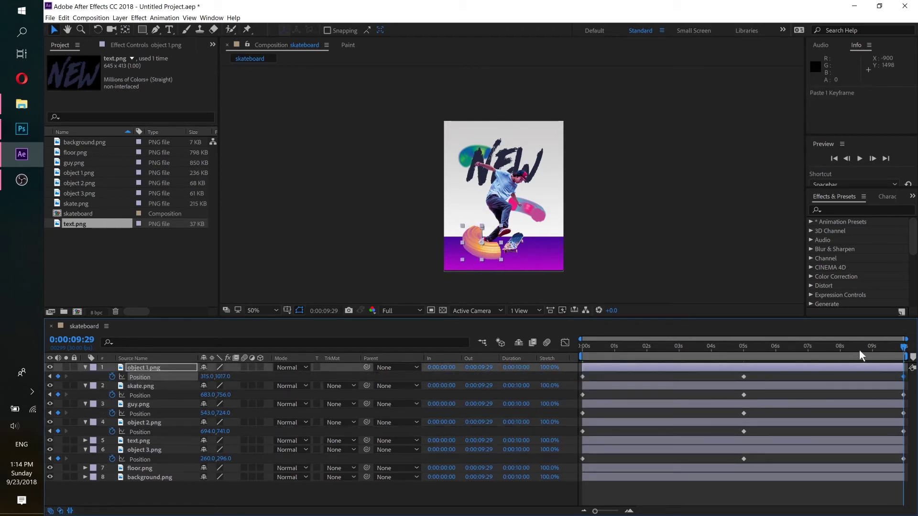
drag(587, 355, 560, 346)
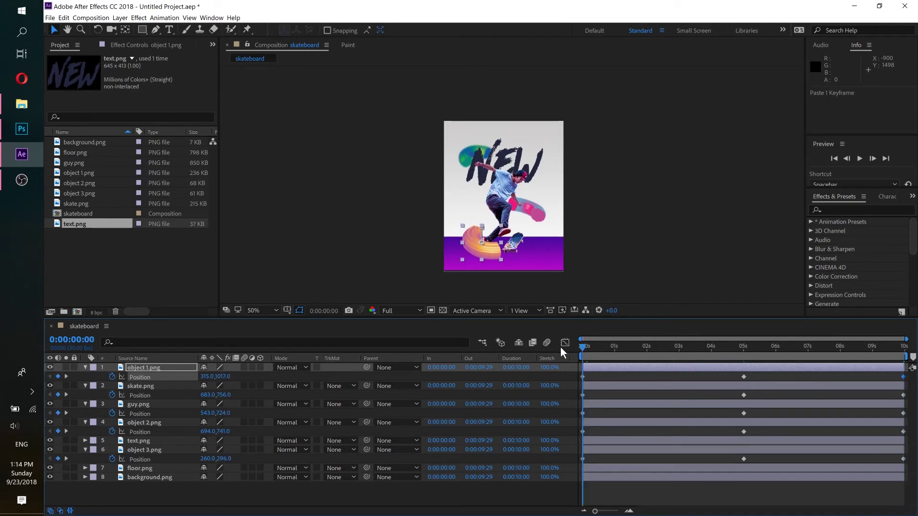
click(859, 161)
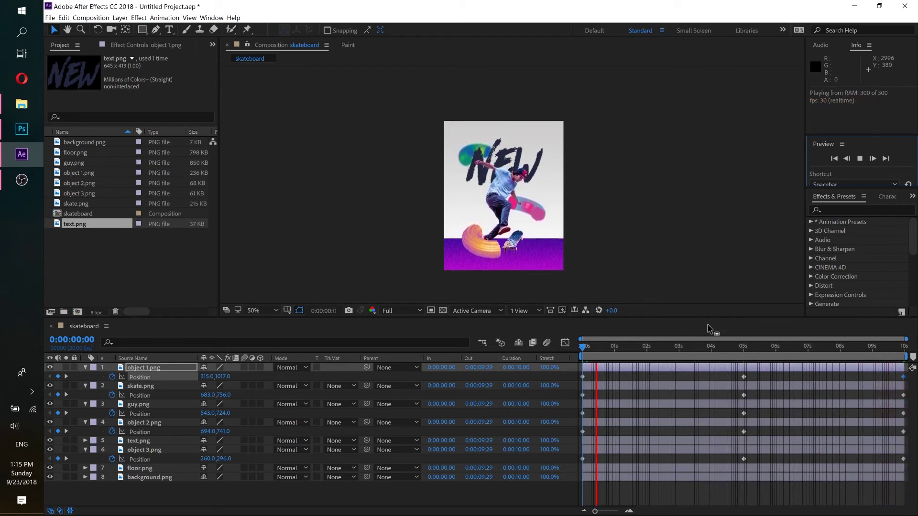
drag(903, 346, 882, 346)
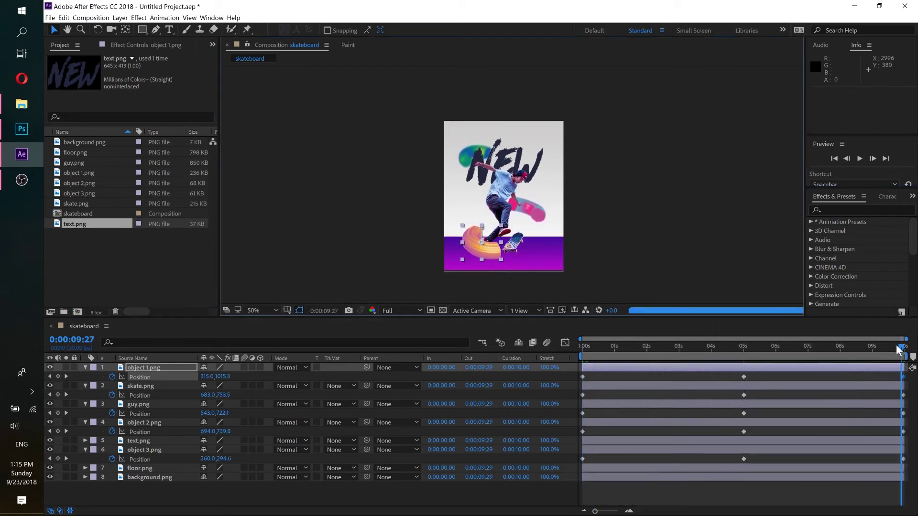
key(space)
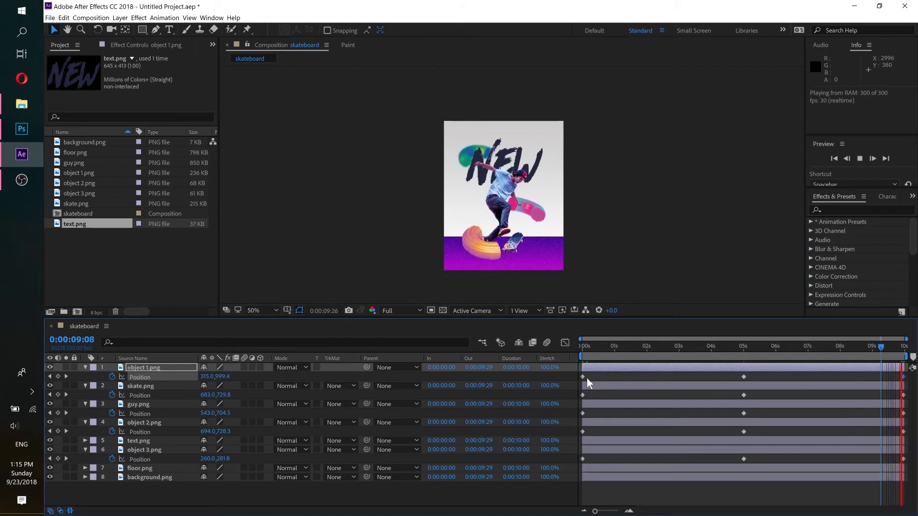
right_click(637, 255)
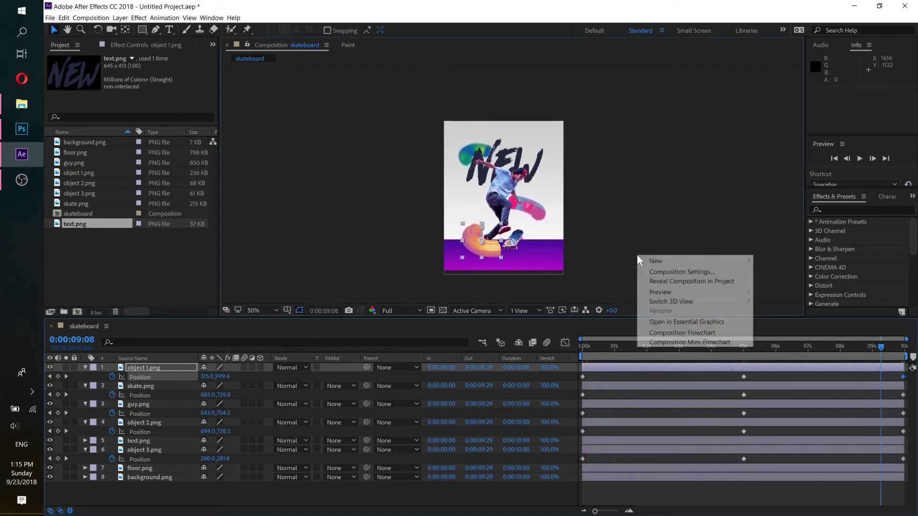
click(627, 228)
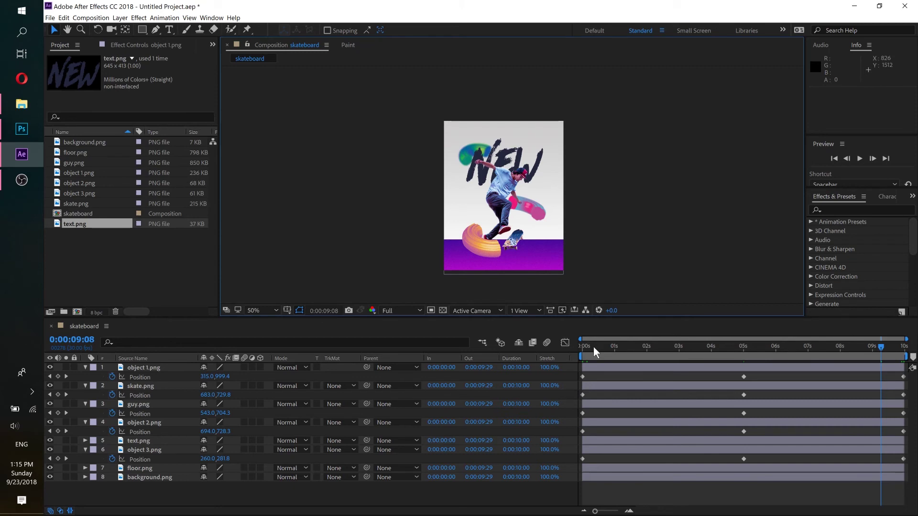
drag(594, 348, 578, 347)
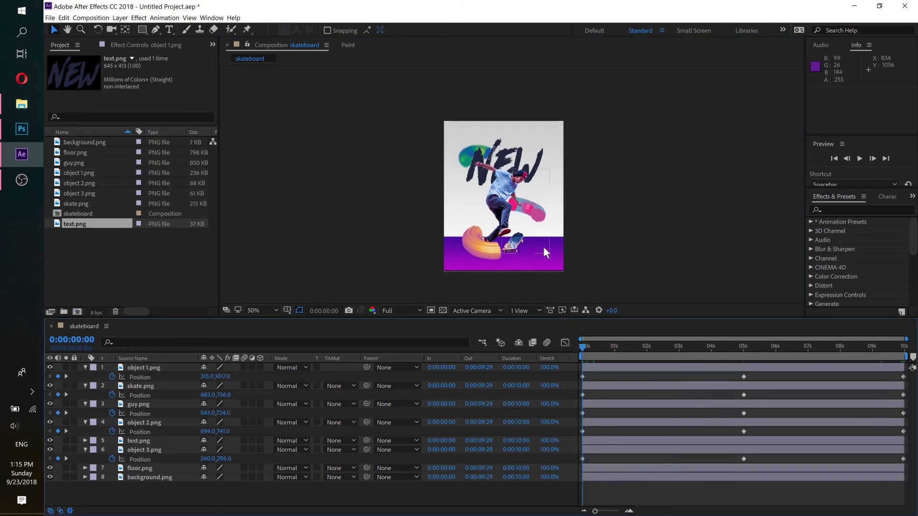
scroll(499, 200, up, 2)
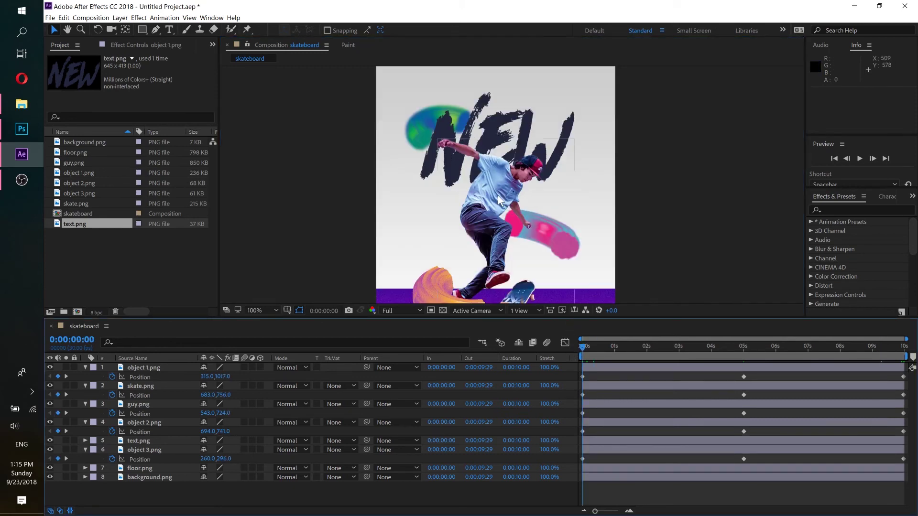
scroll(541, 213, down, 2)
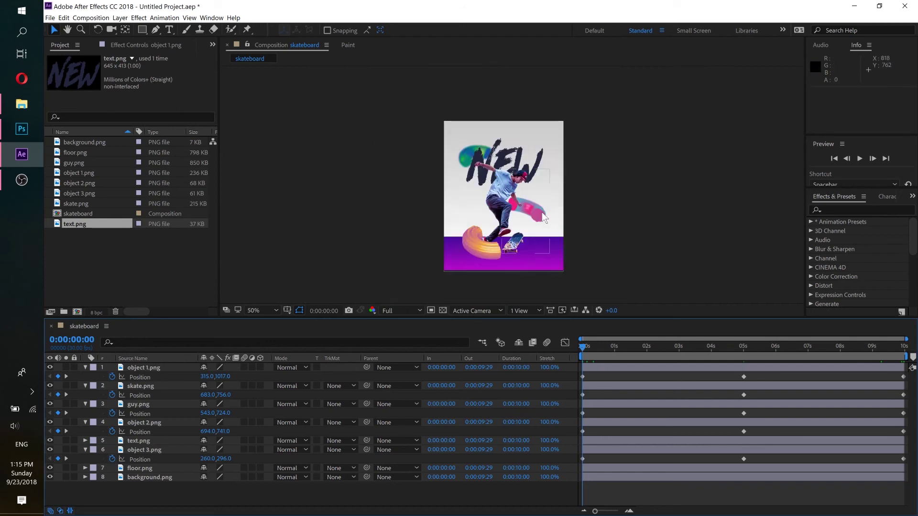
key(space)
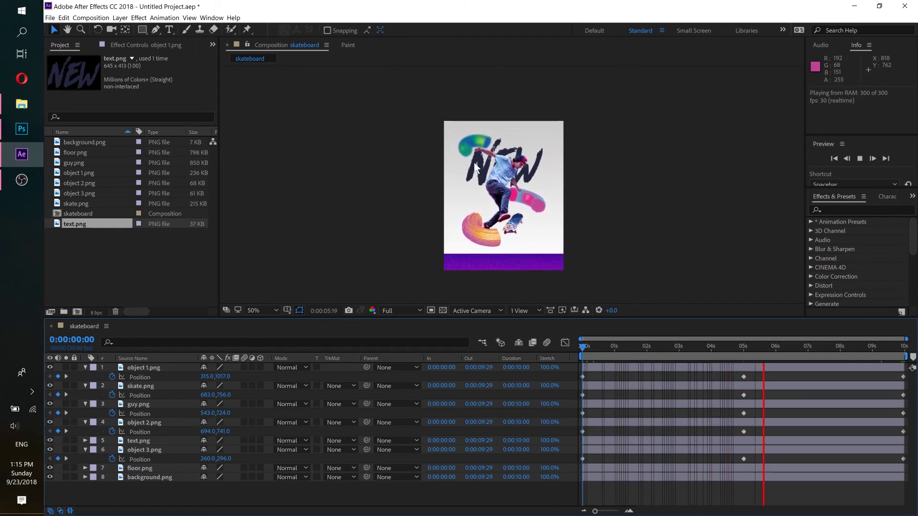
click(703, 349)
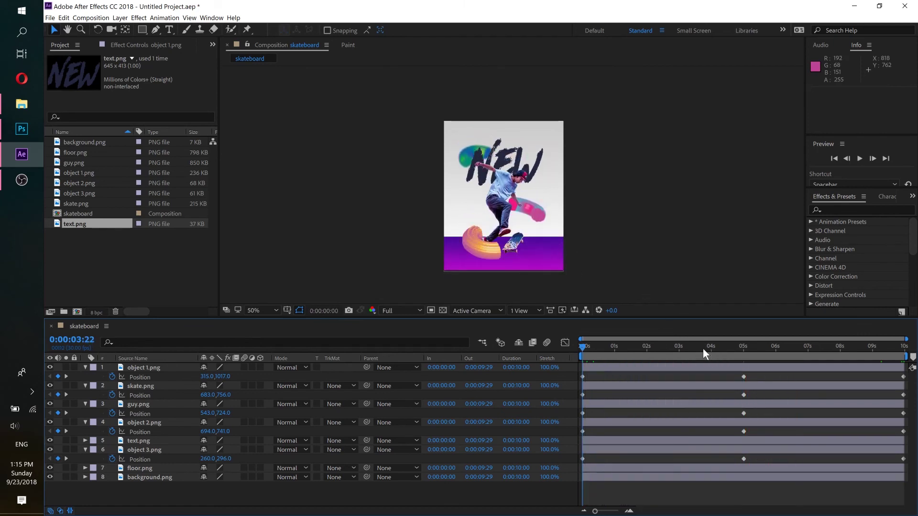
key(space)
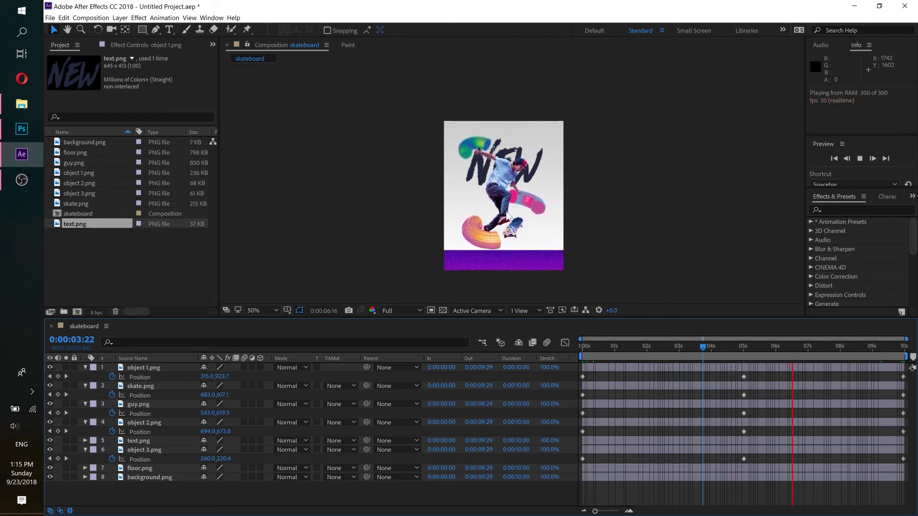
key(space)
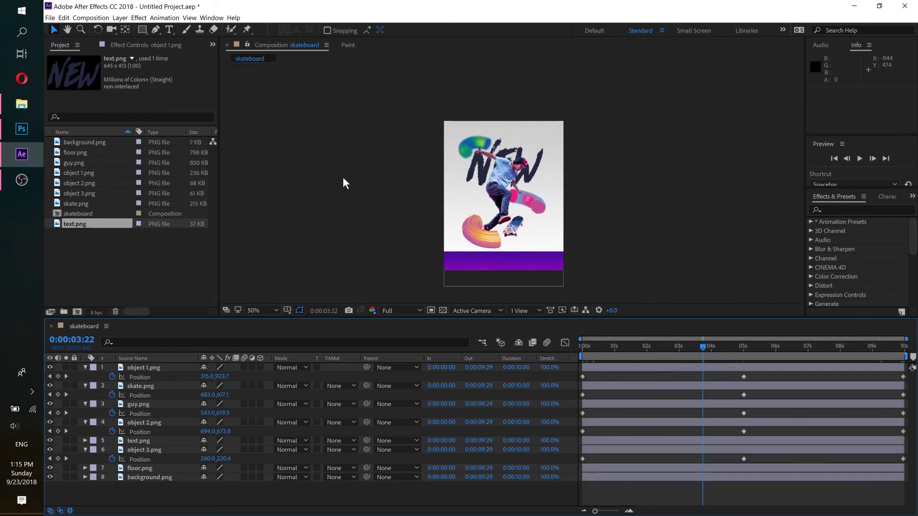